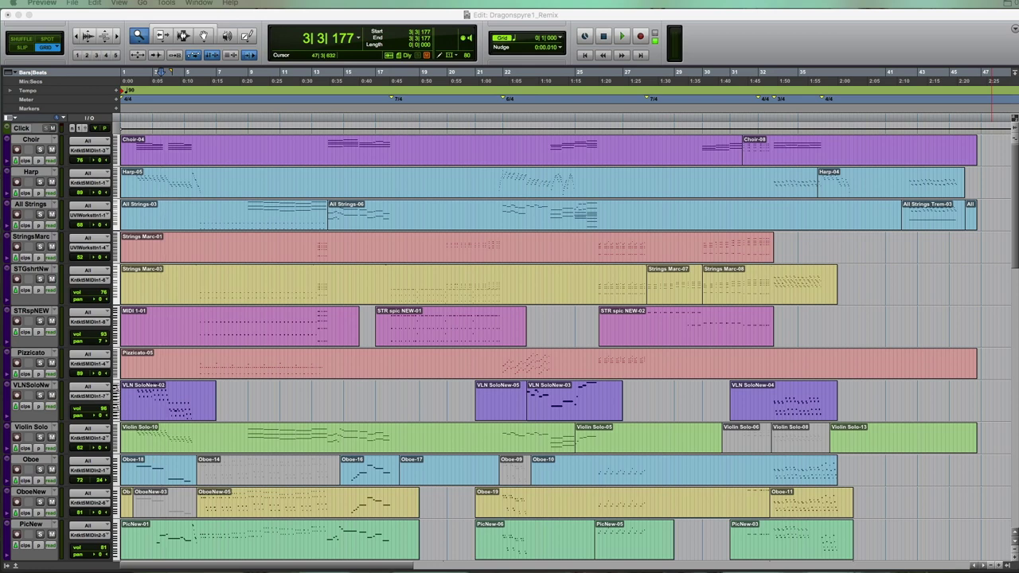
Inspect the notes of the opening Choir-04 and Oboe-18 clips in the MIDI editor, returning to the arrangement after each
scroll(900, 352, down, 10)
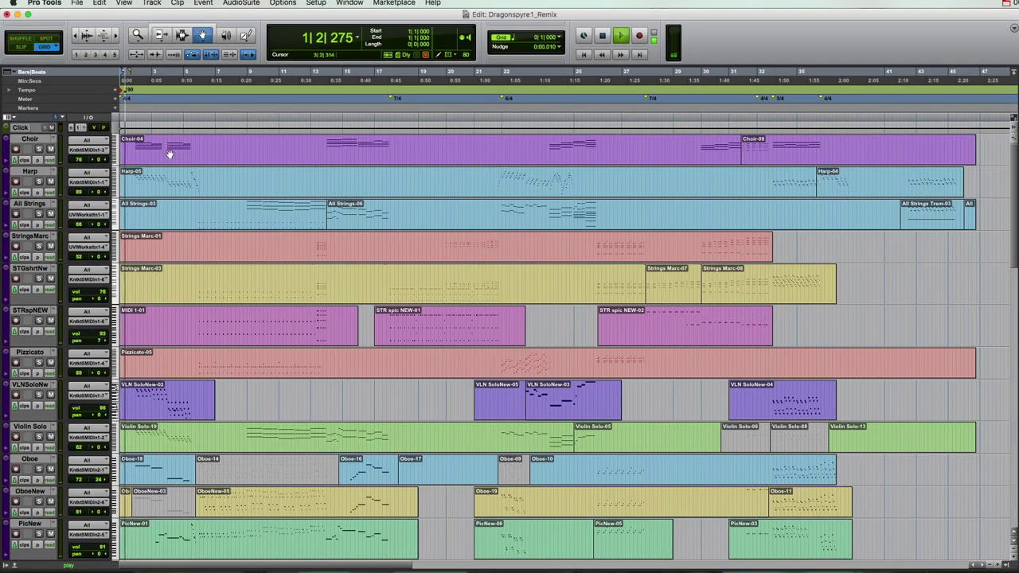
double_click(176, 151)
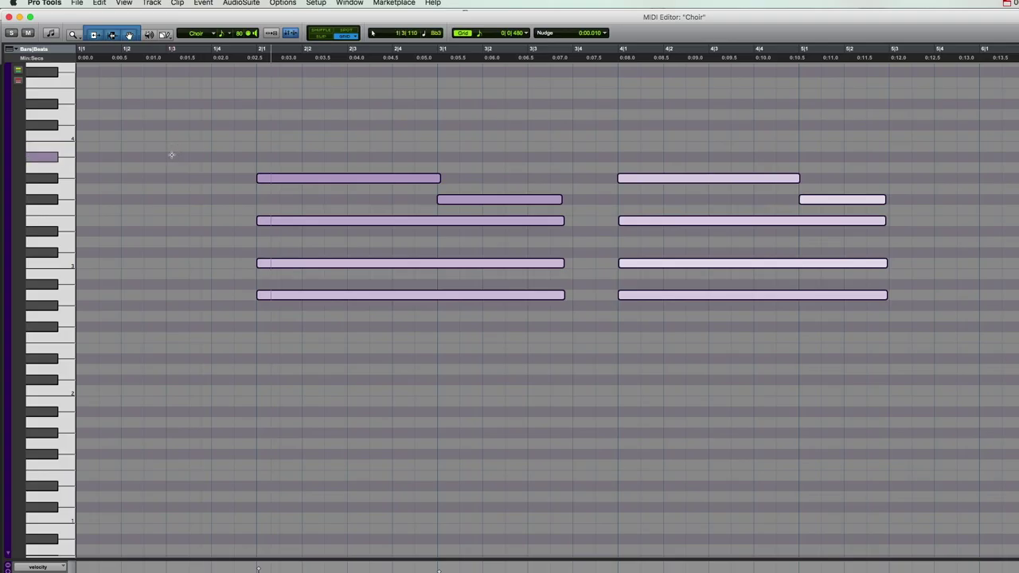
click(9, 17)
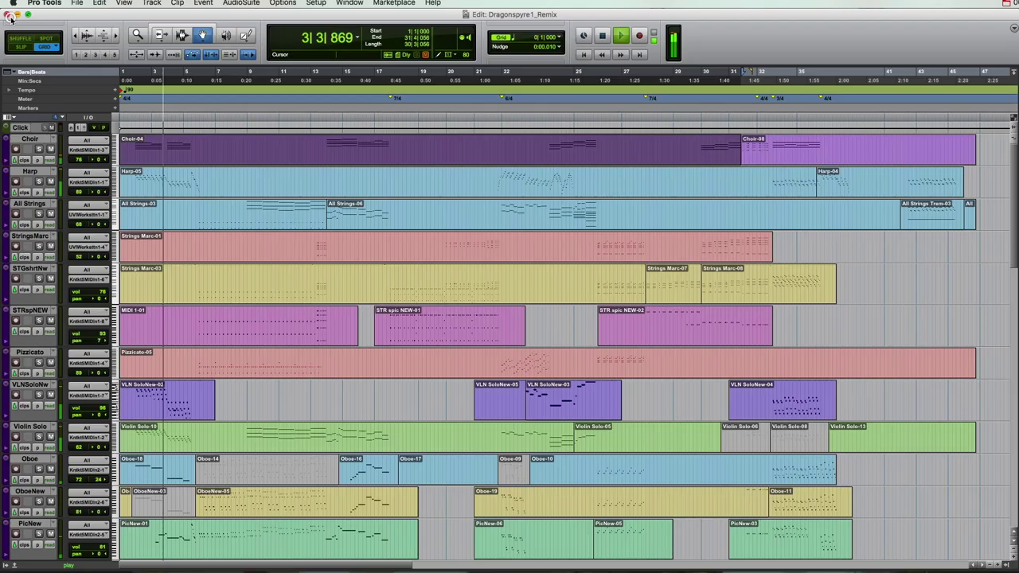
double_click(165, 474)
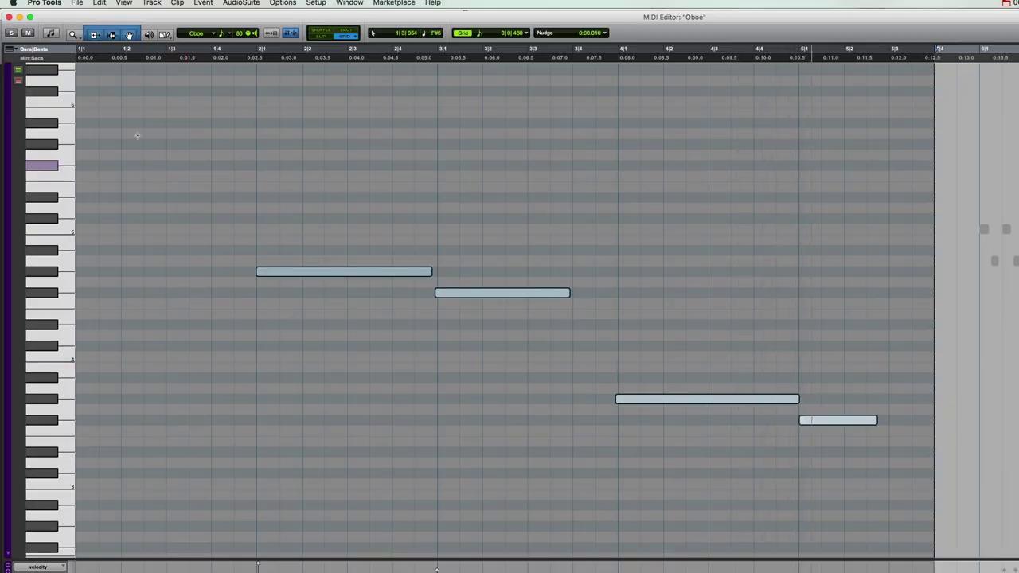
click(9, 17)
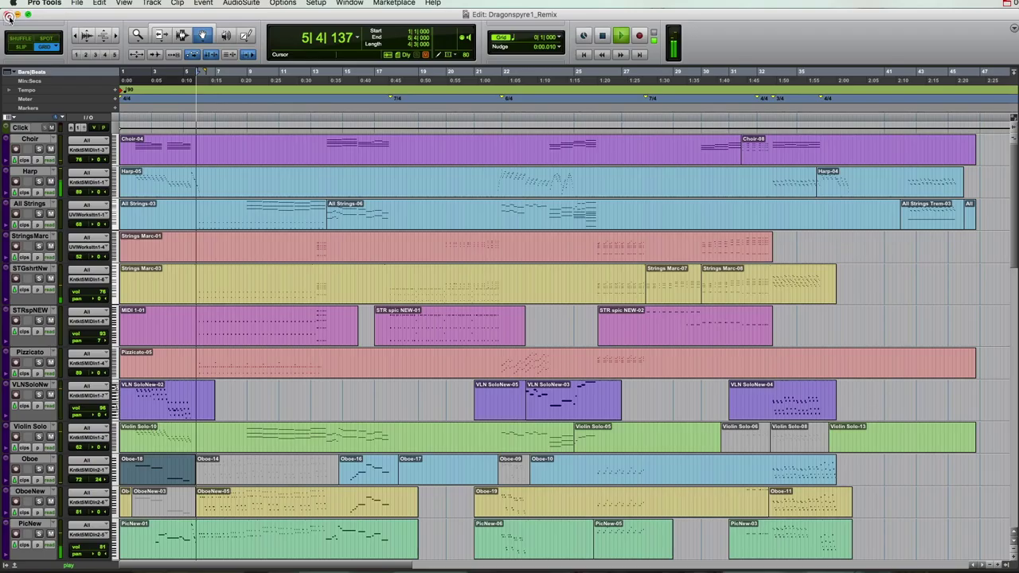
Examine the sustained chords in the Trumpet-15 clip and the repeated notes in Horns Parp-05 in the MIDI editor
scroll(221, 408, down, 1)
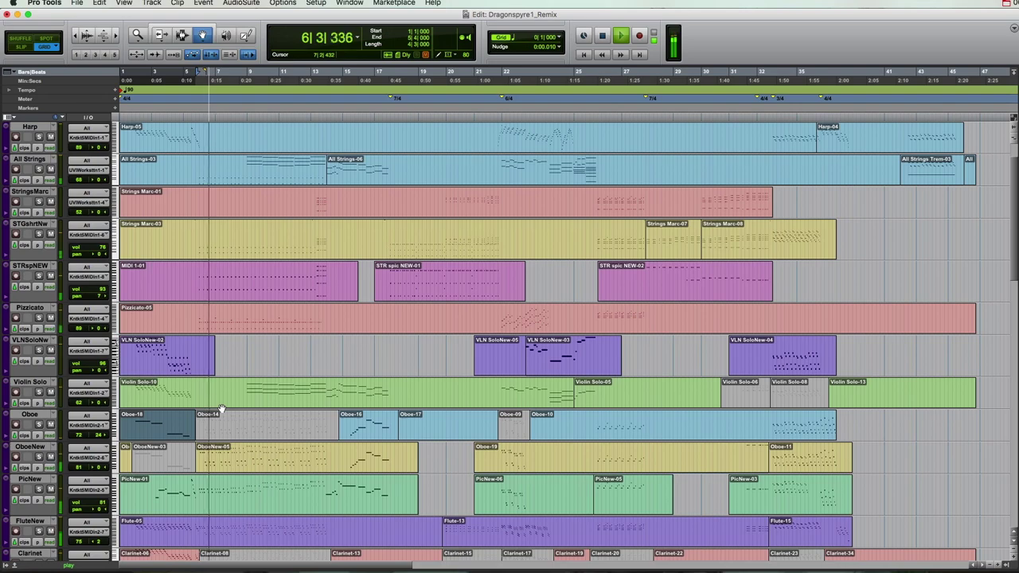
scroll(221, 408, down, 6)
double_click(222, 408)
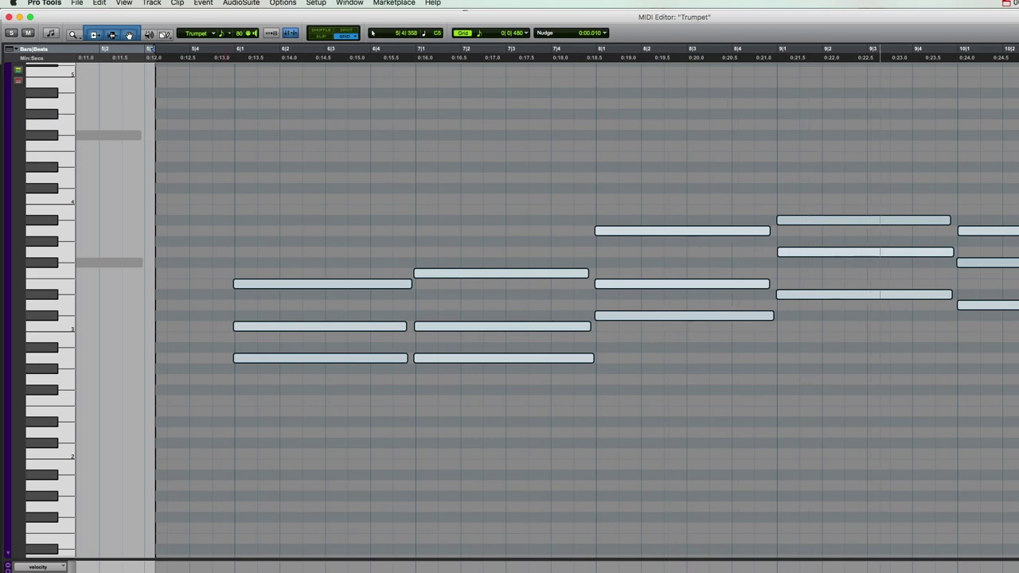
click(9, 16)
double_click(291, 513)
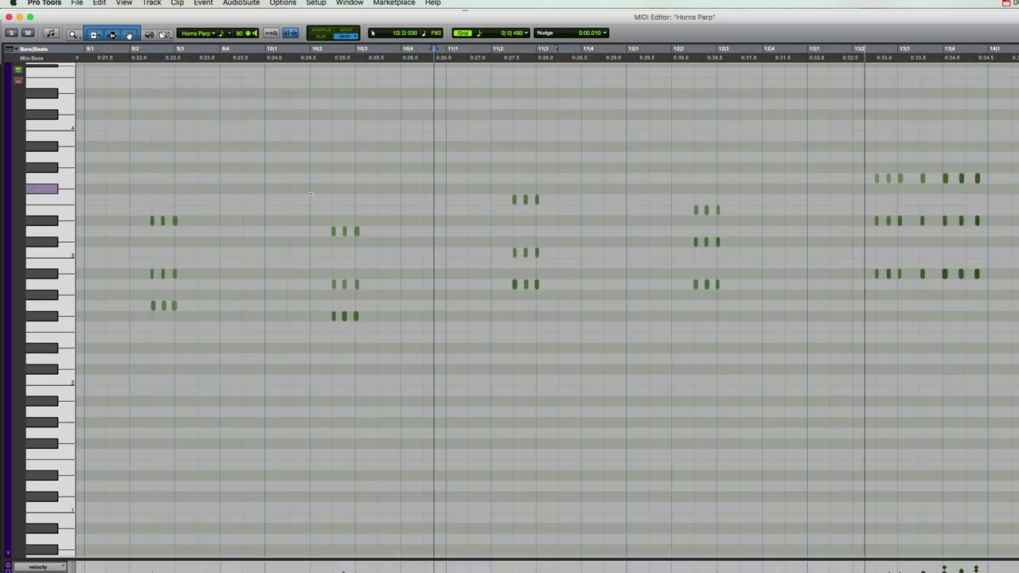
key(super+w)
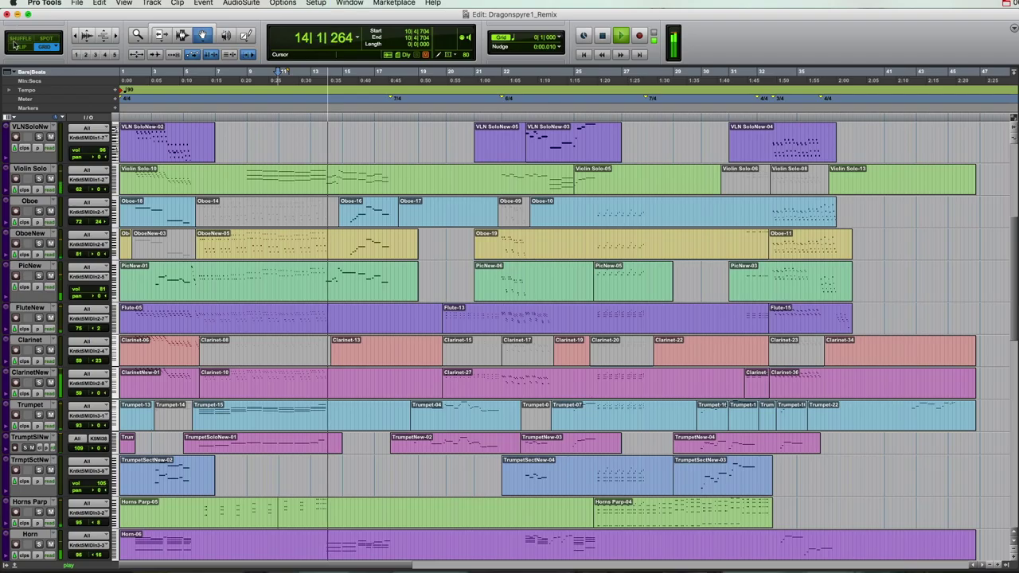
View the melody notes of the PicNew-01 and TrumpetNew-02 clips in the MIDI editor, then return to the arrangement
double_click(348, 285)
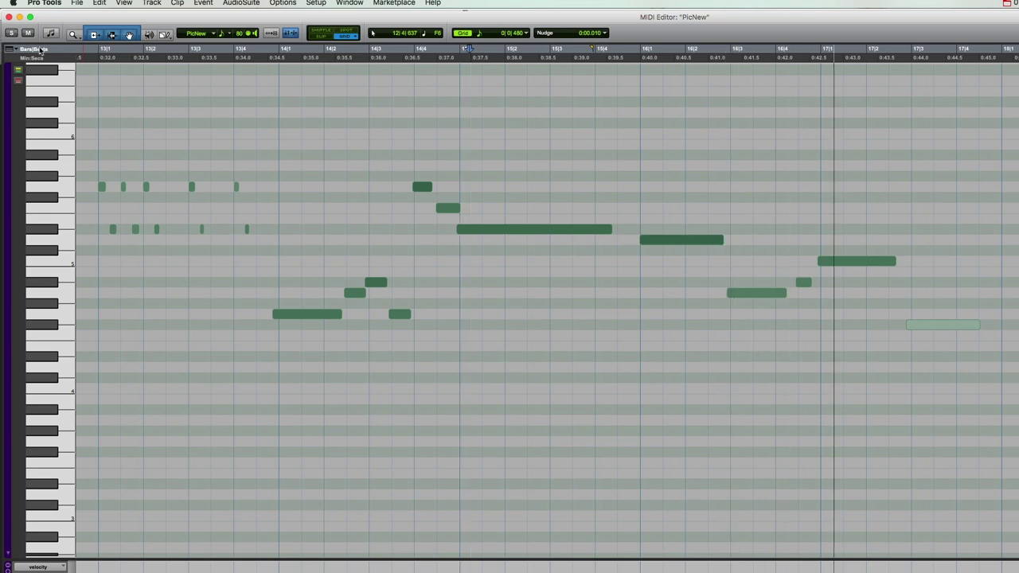
key(super+equal)
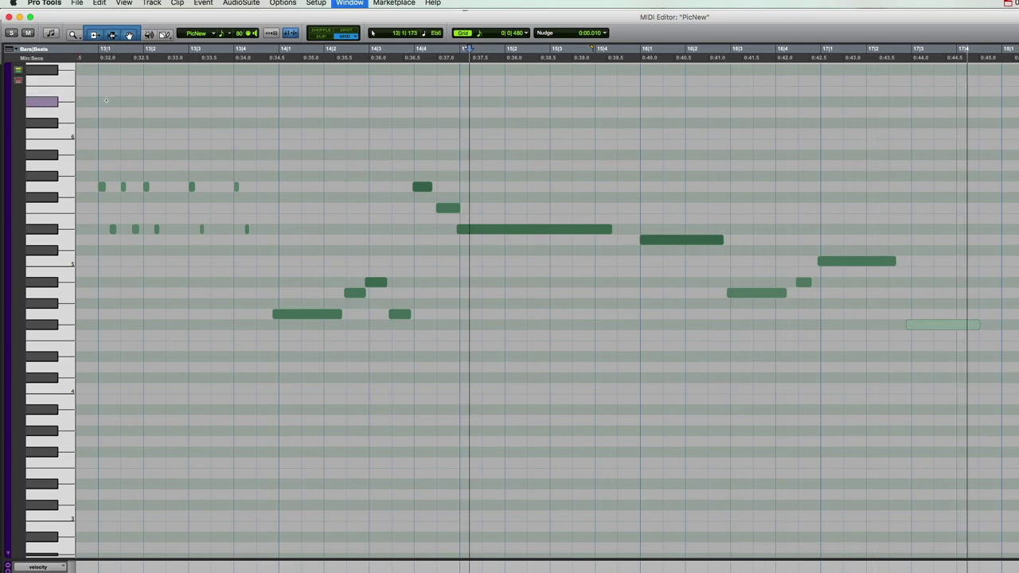
double_click(436, 444)
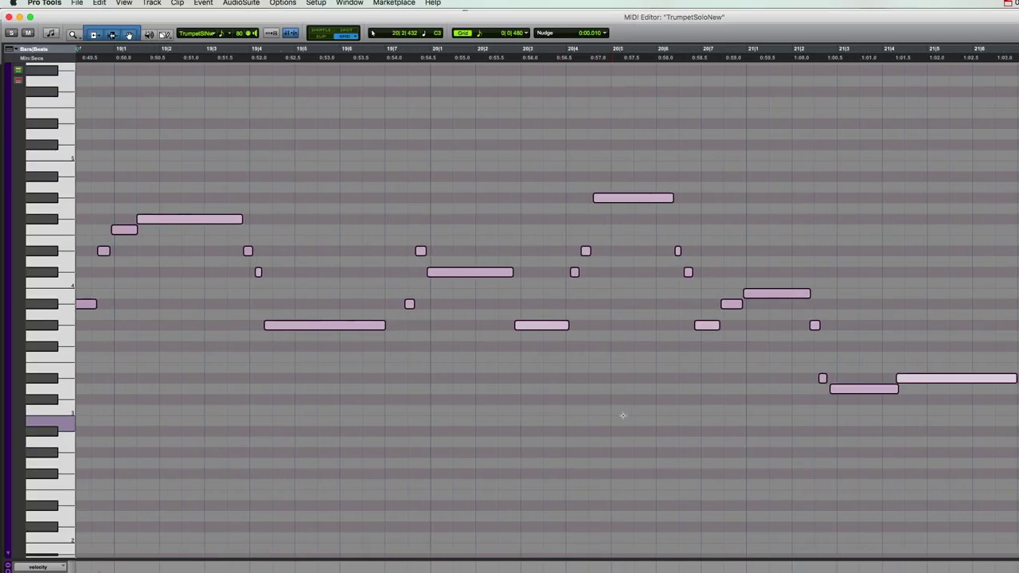
key(super+a)
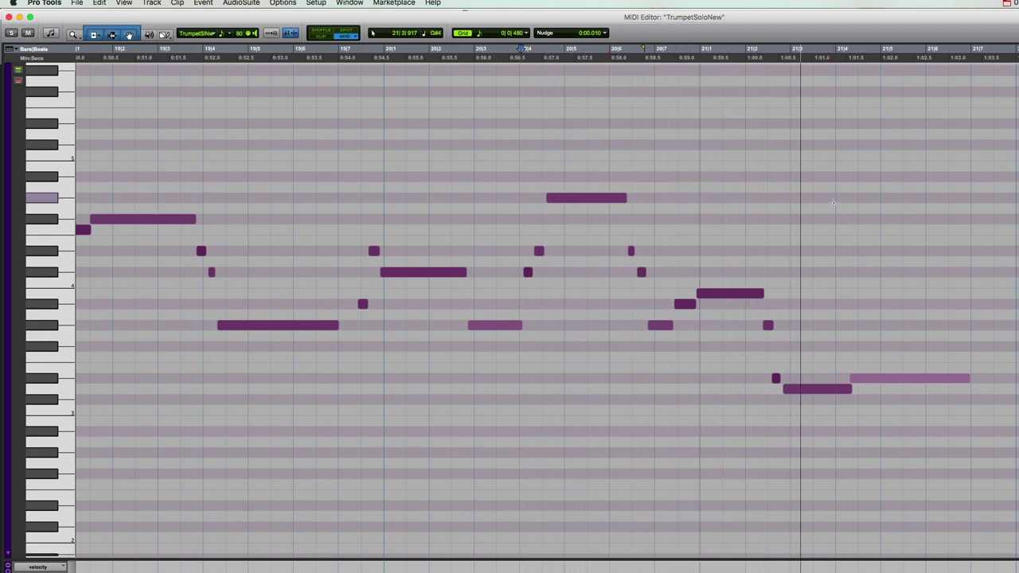
key(super+equal)
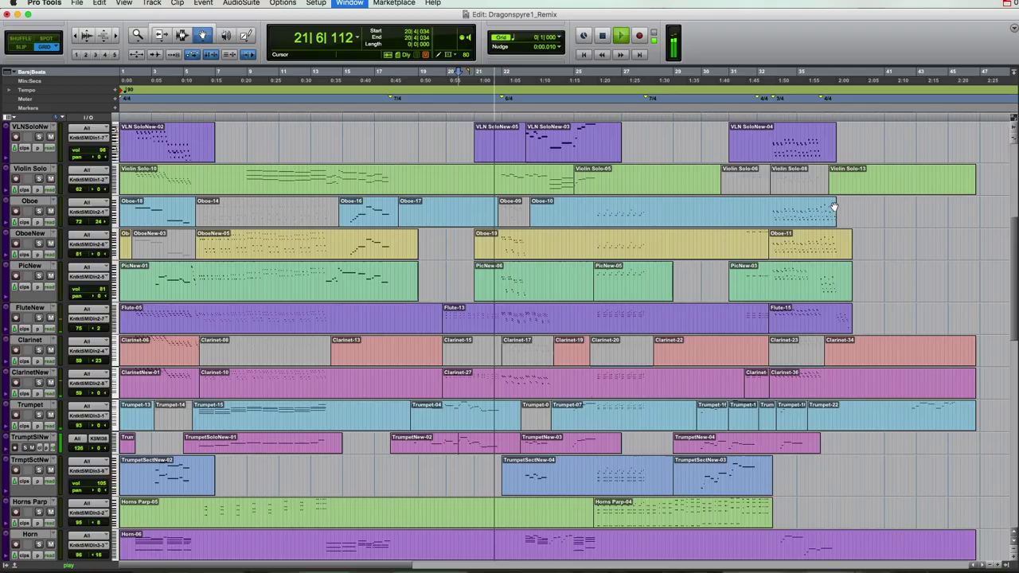
Inspect the TrumpetNew-03 solo line and the Horns Parp-04 rhythm pattern in the MIDI editor
click(551, 443)
double_click(550, 442)
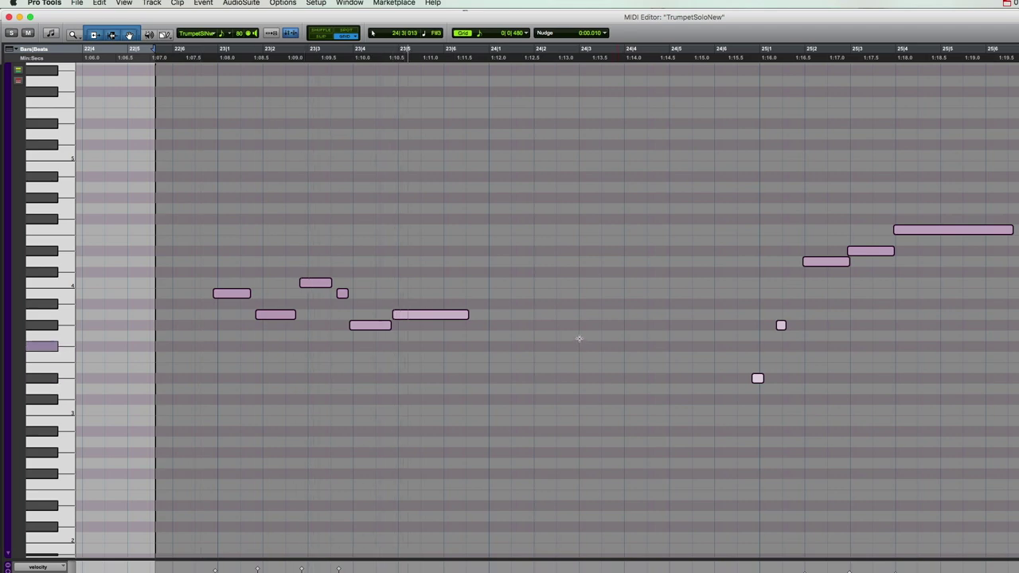
key(super+equal)
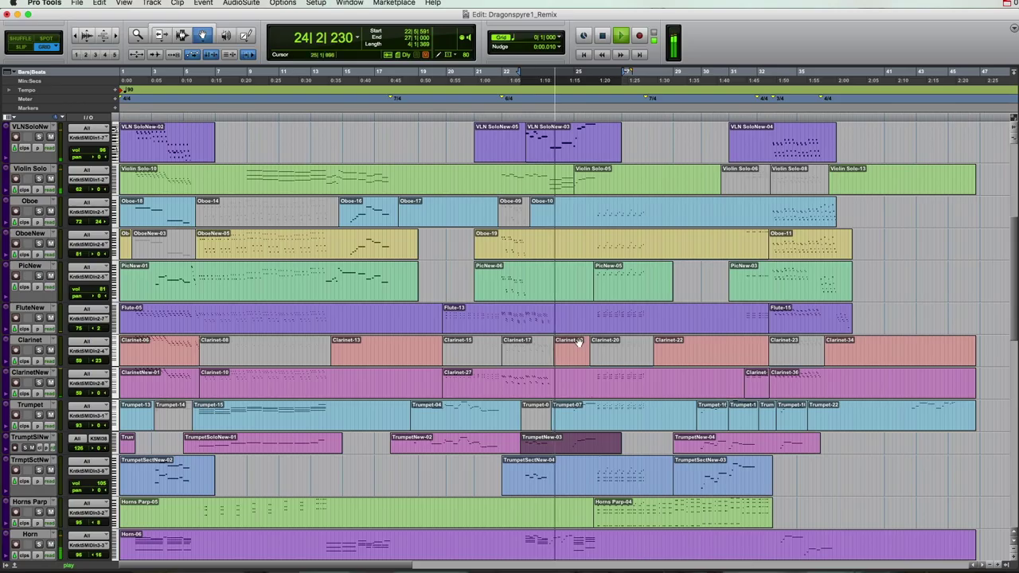
scroll(605, 446, down, 3)
scroll(605, 447, down, 2)
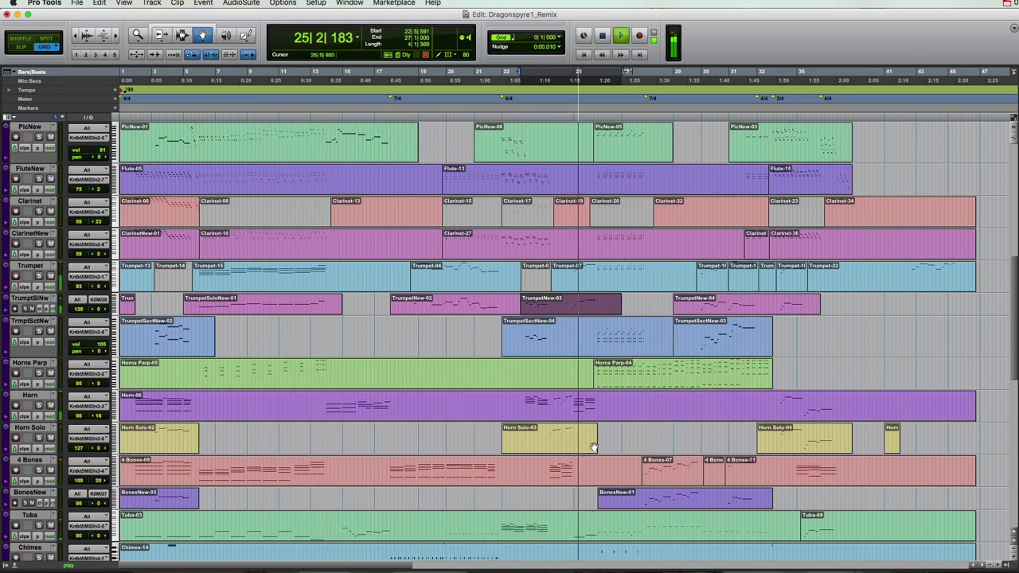
double_click(606, 374)
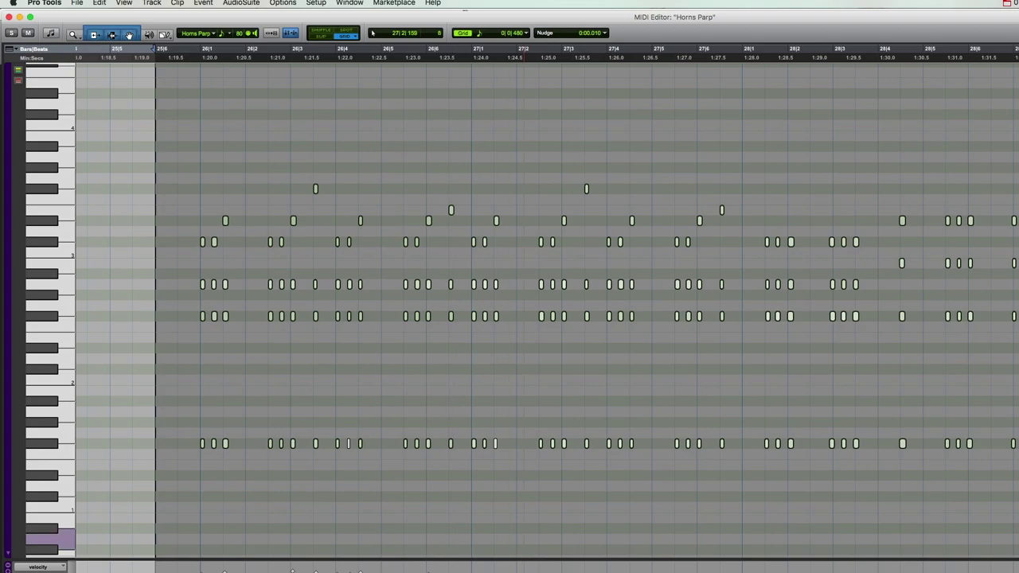
key(super+w)
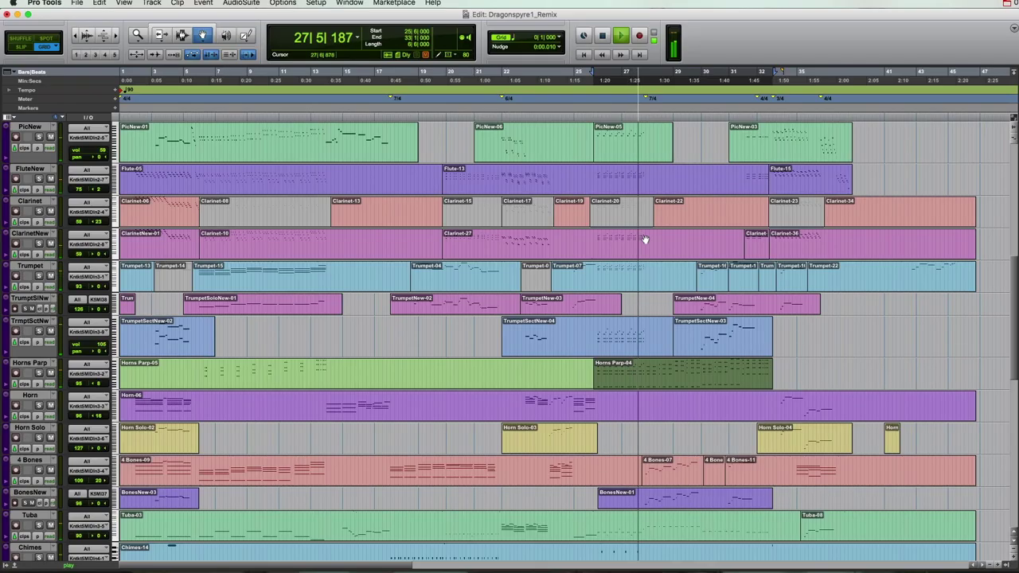
Examine the melodic phrases of the BonesNew-01 and TrumpetNew-04 clips in the MIDI editor, closing it after each
double_click(664, 498)
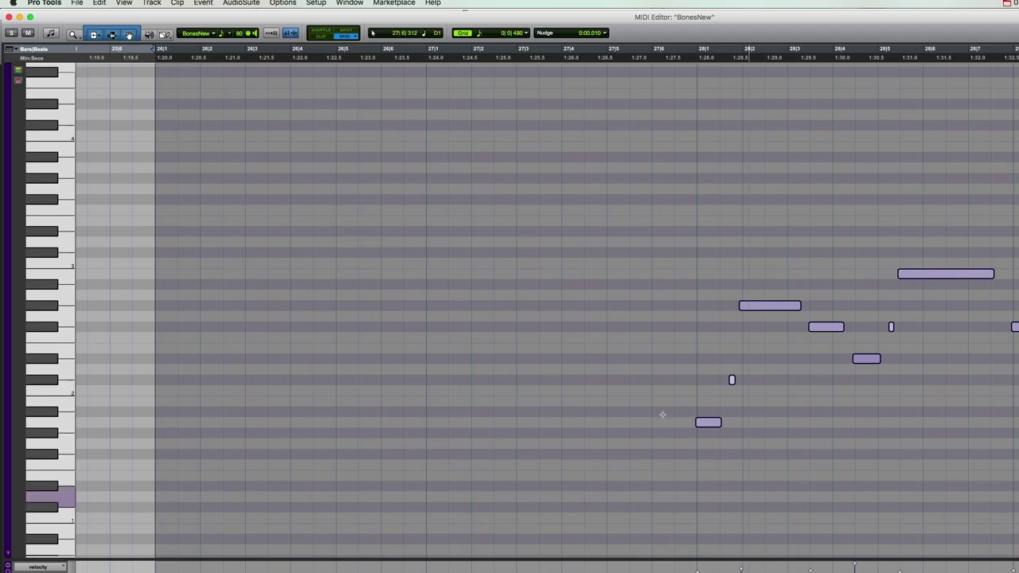
scroll(683, 338, right, 10)
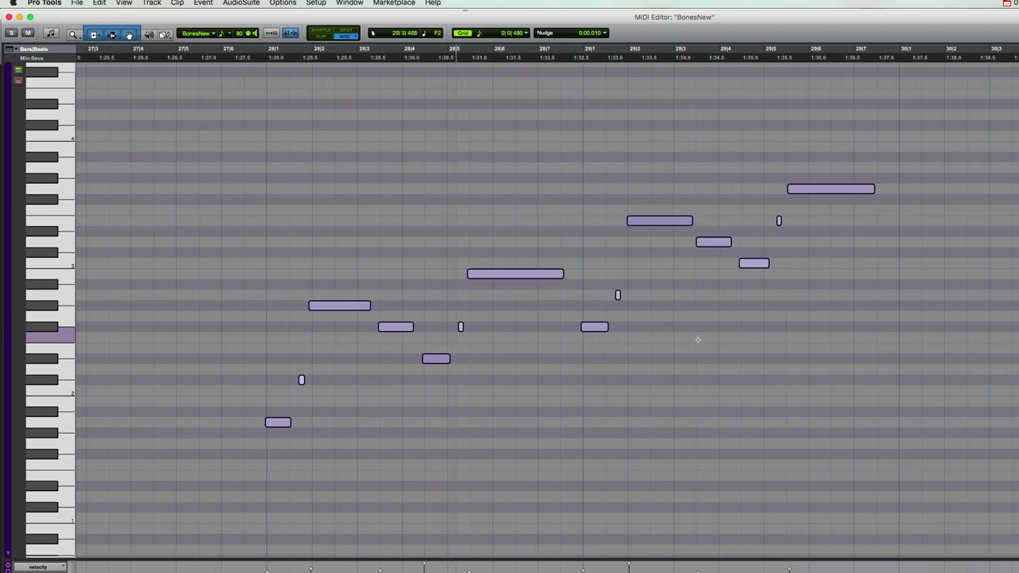
key(super+a)
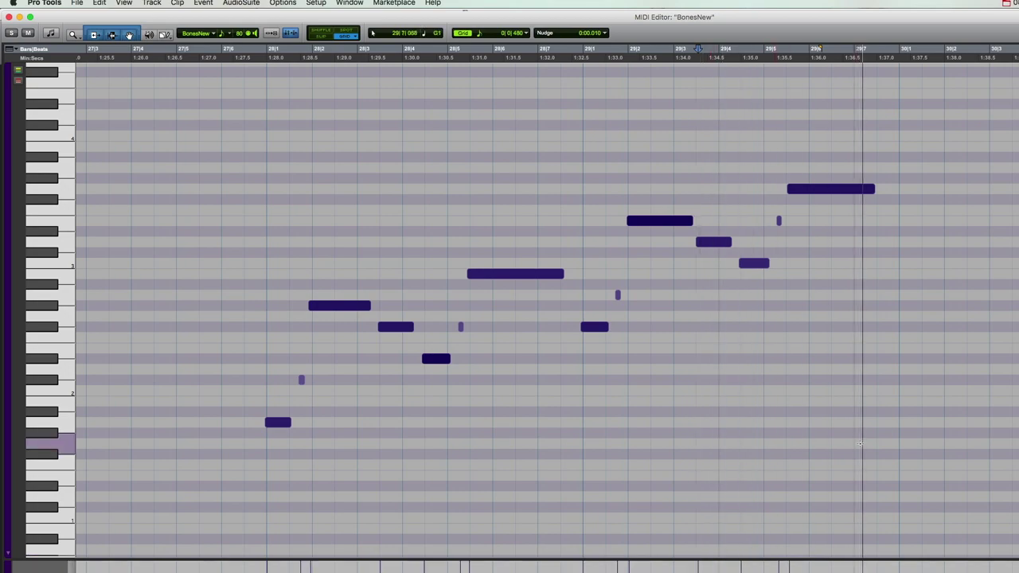
key(super+w)
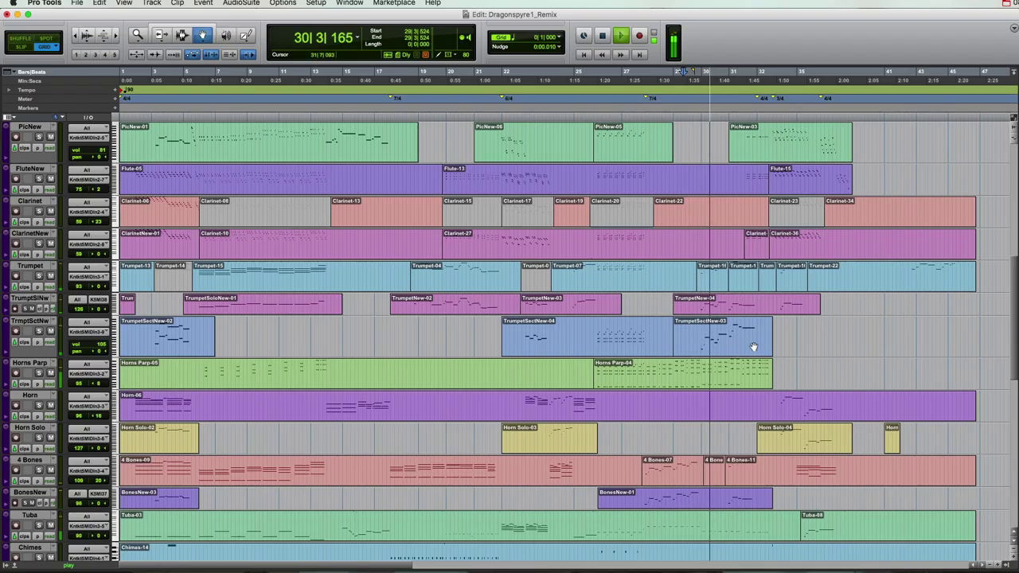
double_click(753, 303)
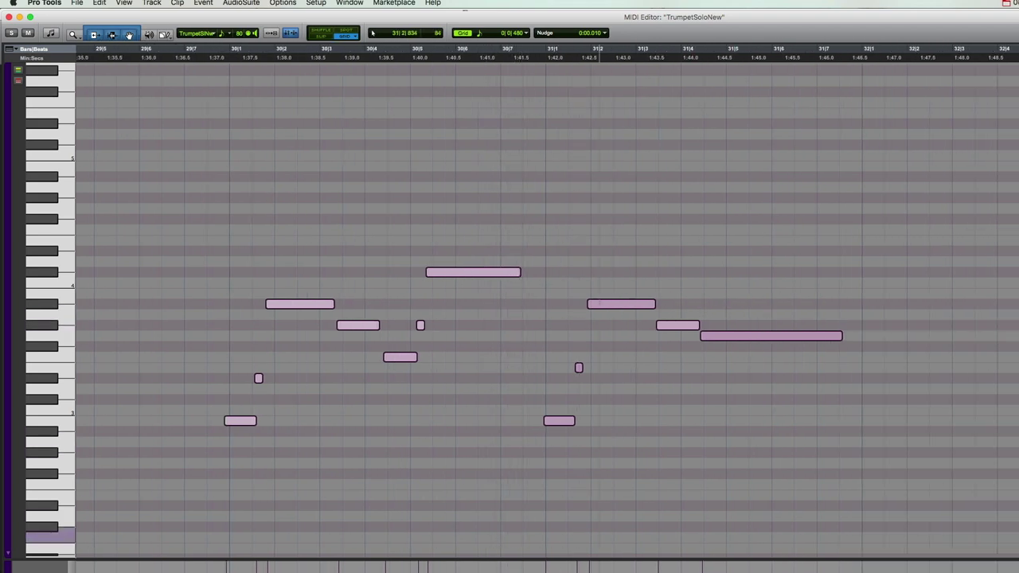
key(super+w)
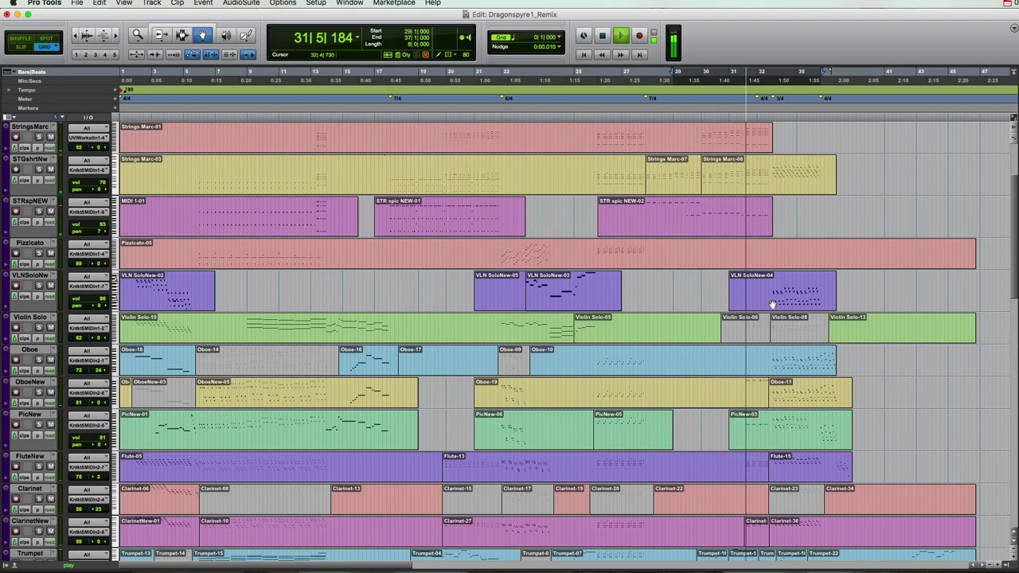
Open the PicNew-03 clip in the MIDI editor to view its note pattern, then return to the arrangement
click(768, 424)
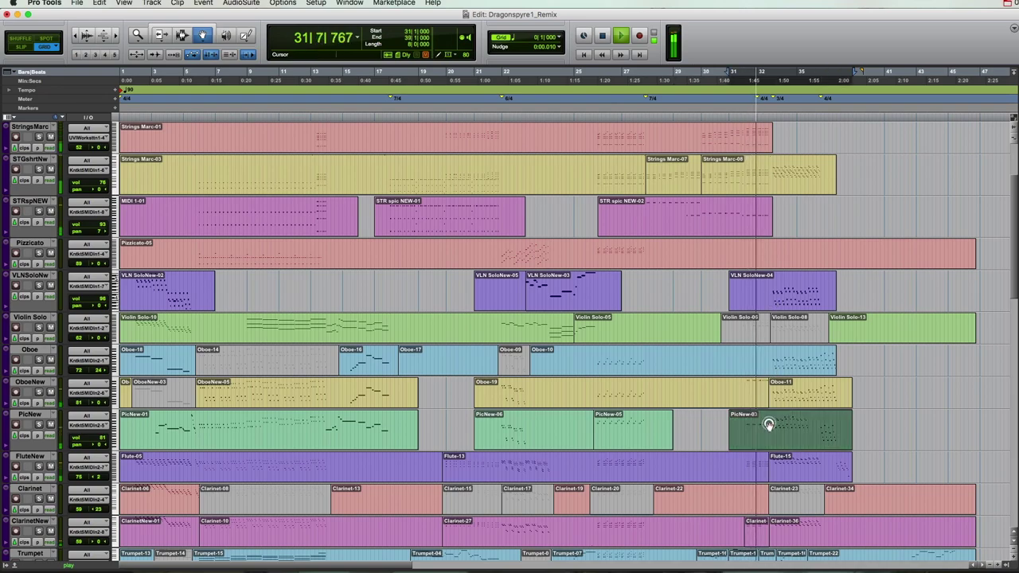
double_click(768, 425)
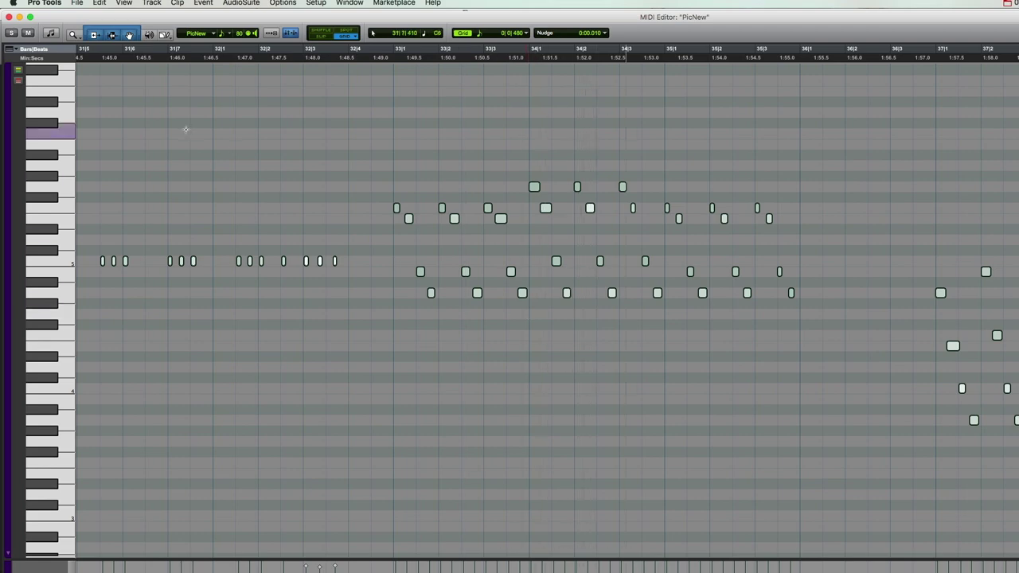
key(super+equal)
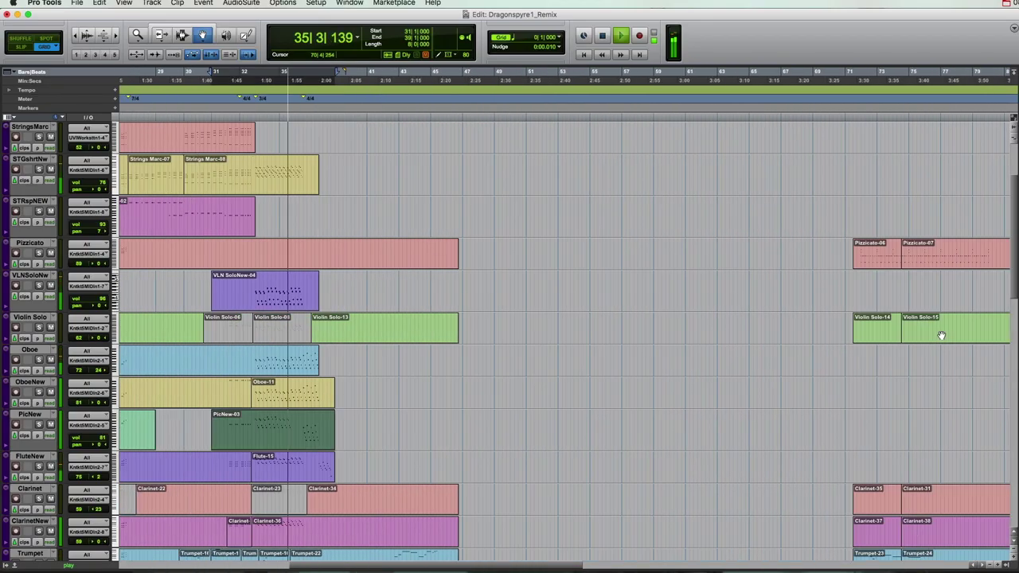
Review the ending of the arrangement across the woodwind, brass and percussion tracks
scroll(937, 335, left, 3)
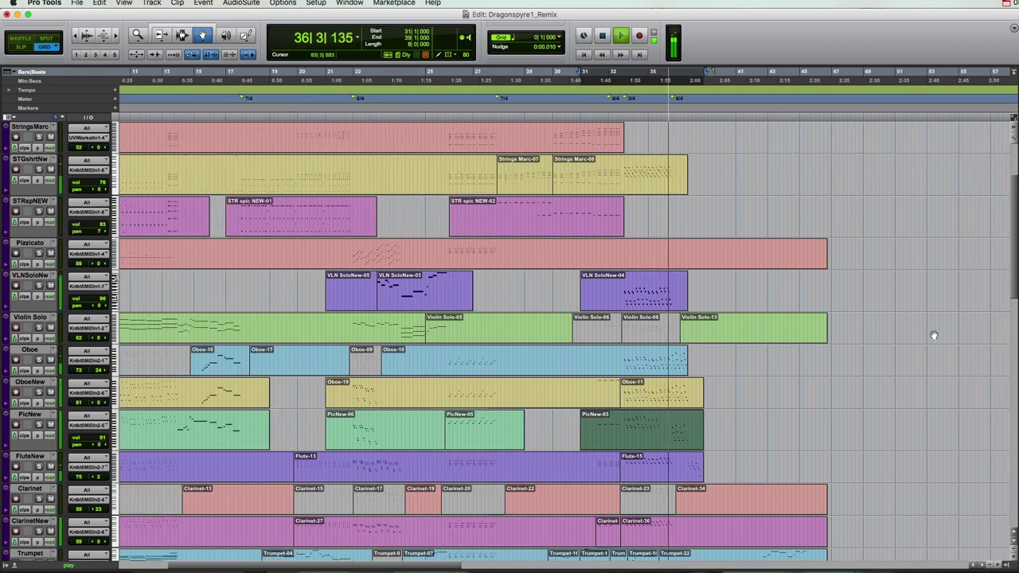
scroll(935, 335, down, 5)
scroll(934, 335, down, 6)
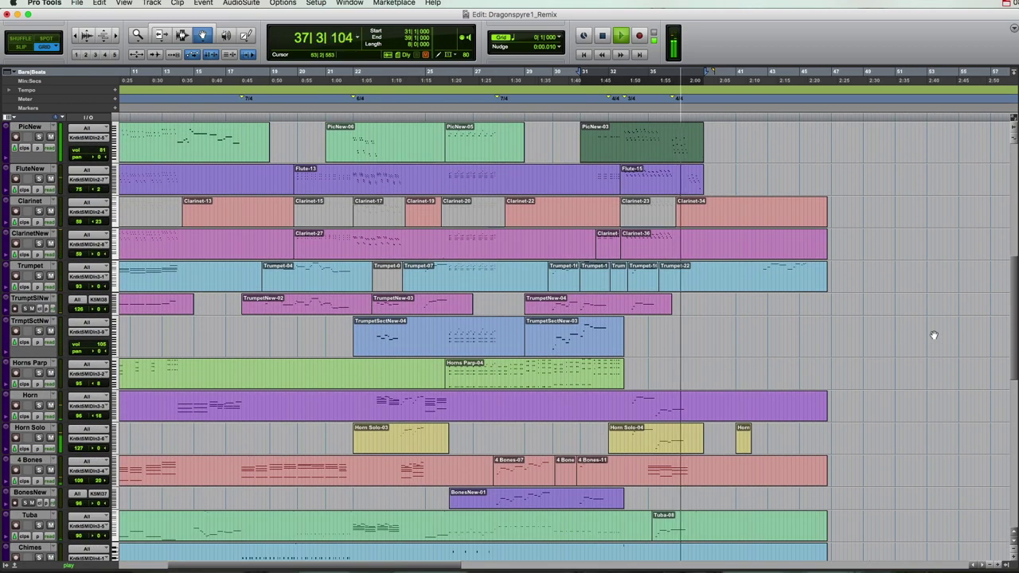
scroll(933, 335, down, 2)
scroll(934, 334, down, 4)
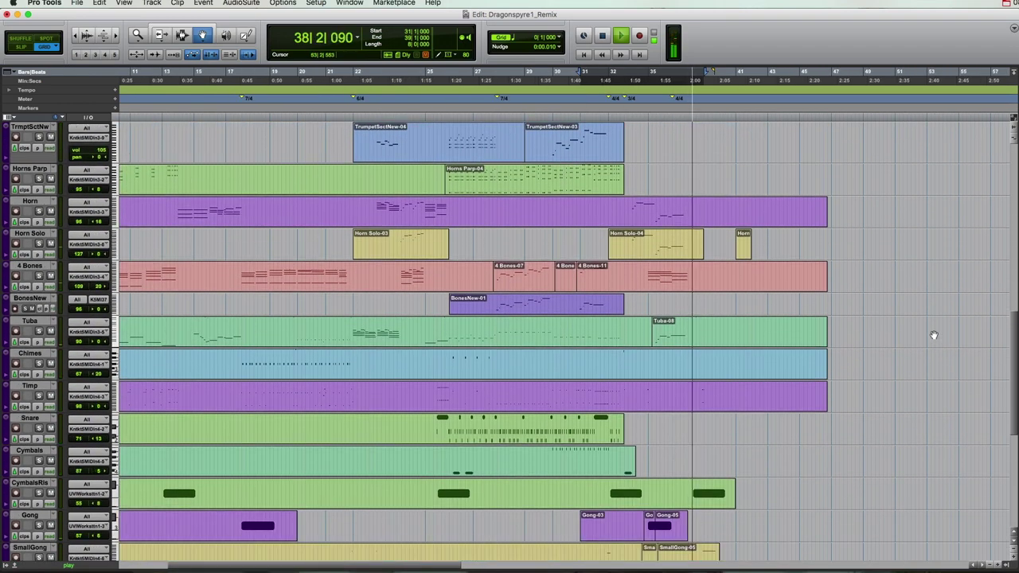
scroll(934, 335, down, 2)
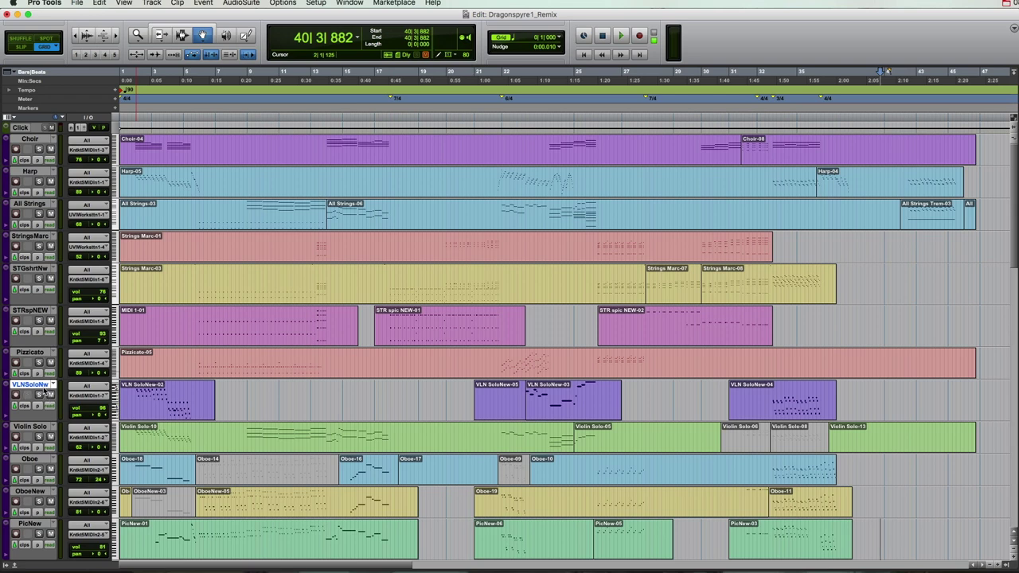
Select the STGshrtNw track and look over the string, woodwind and trumpet tracks beneath it
click(30, 269)
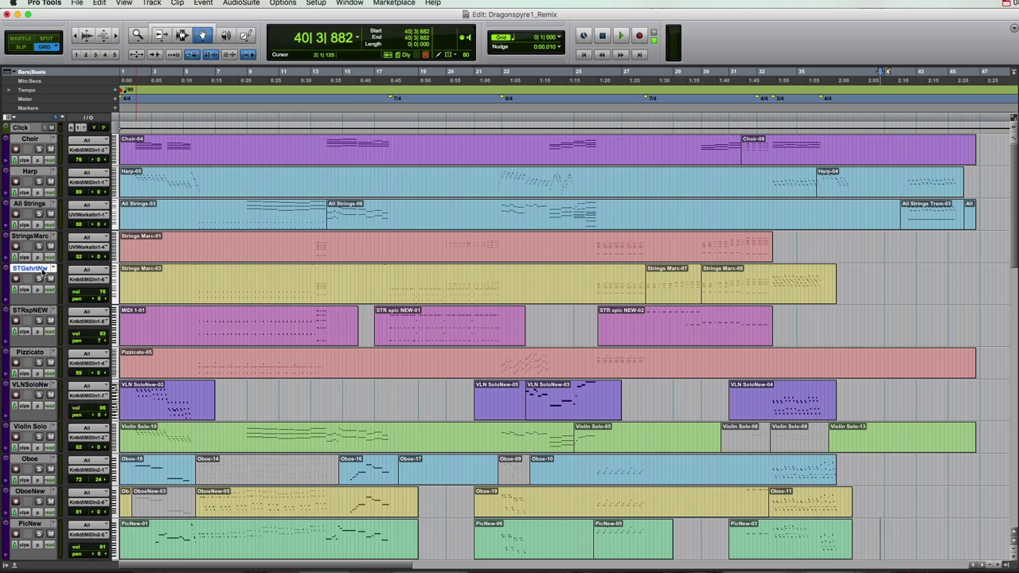
scroll(347, 410, down, 3)
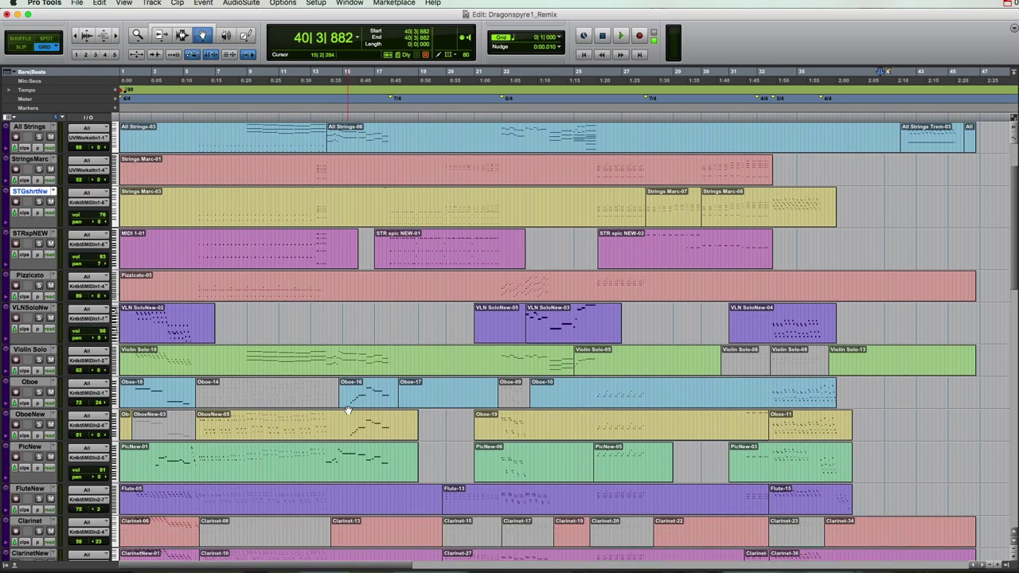
scroll(348, 411, down, 4)
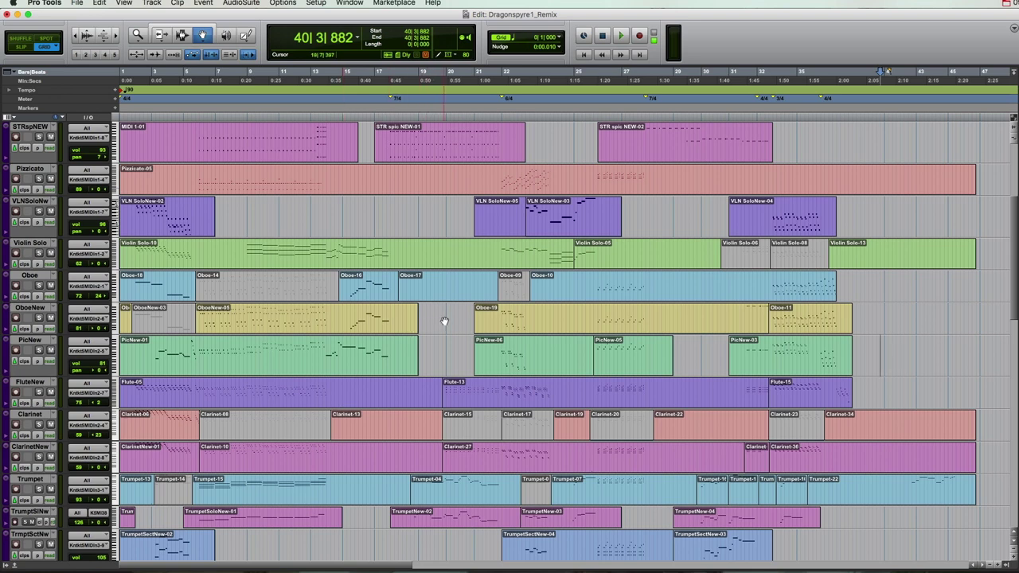
Select the opening Oboe-18 and OboeNew-03 clips in turn to compare their notes
key(super+z)
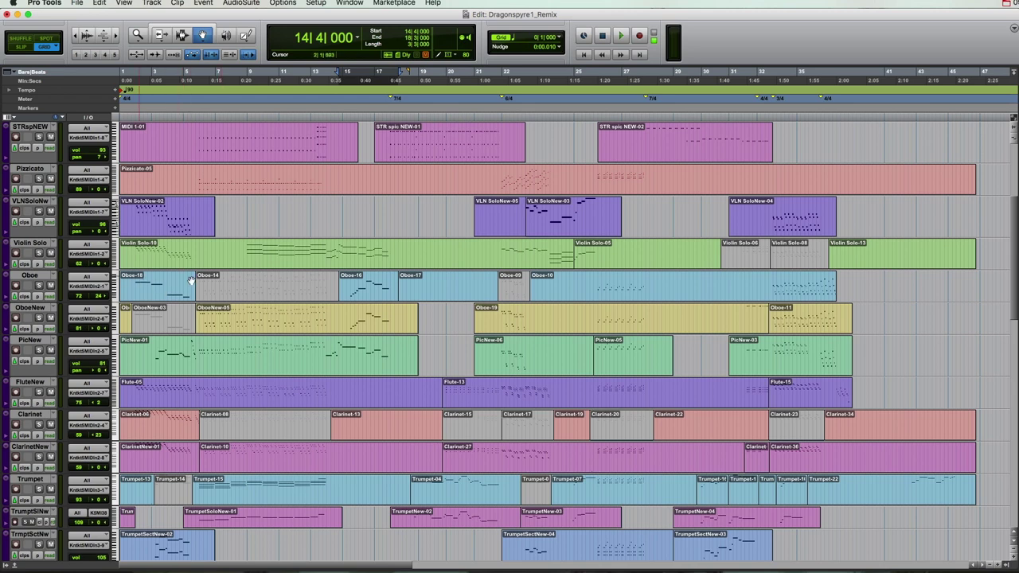
click(158, 281)
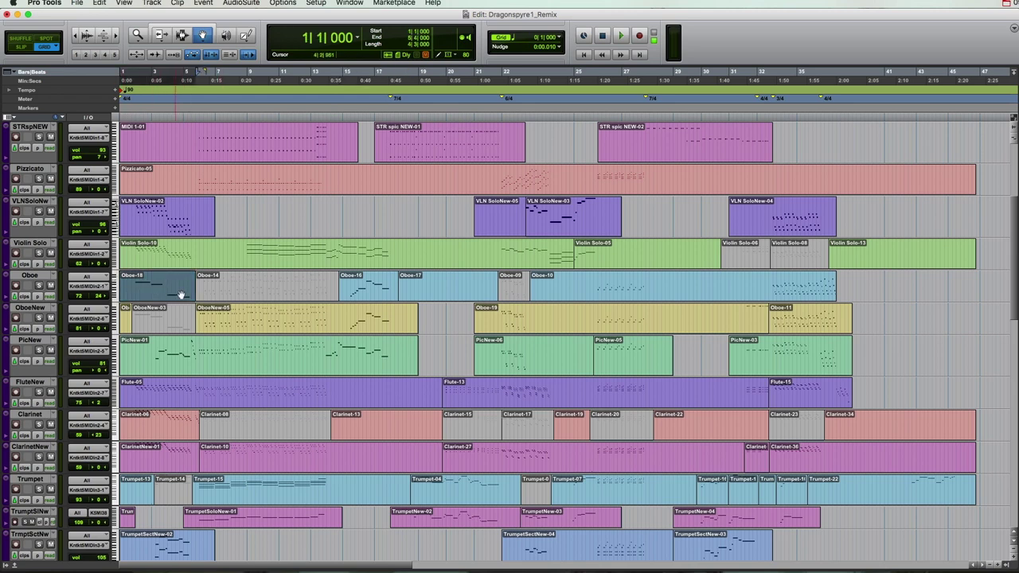
key(semicolon)
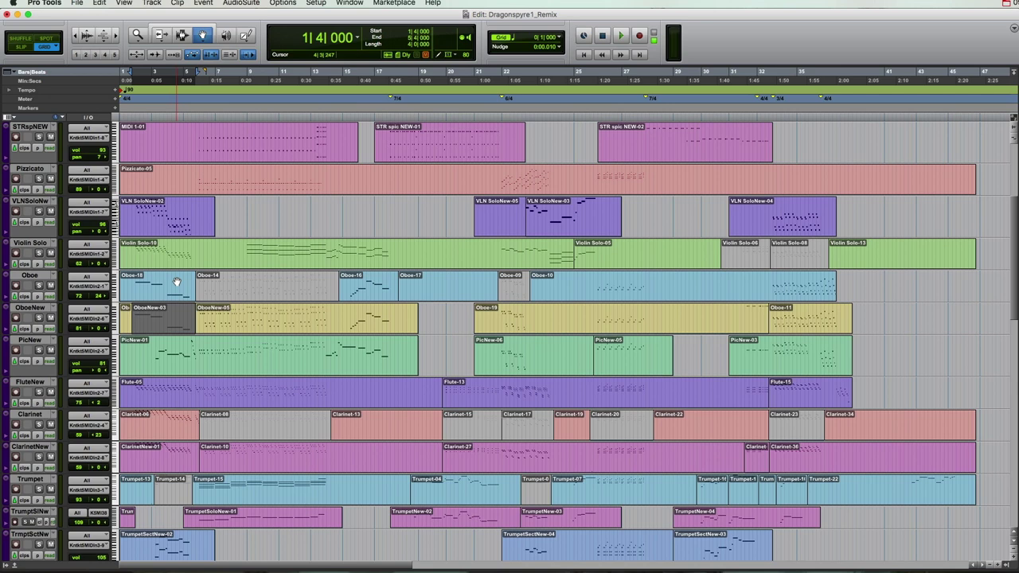
click(180, 281)
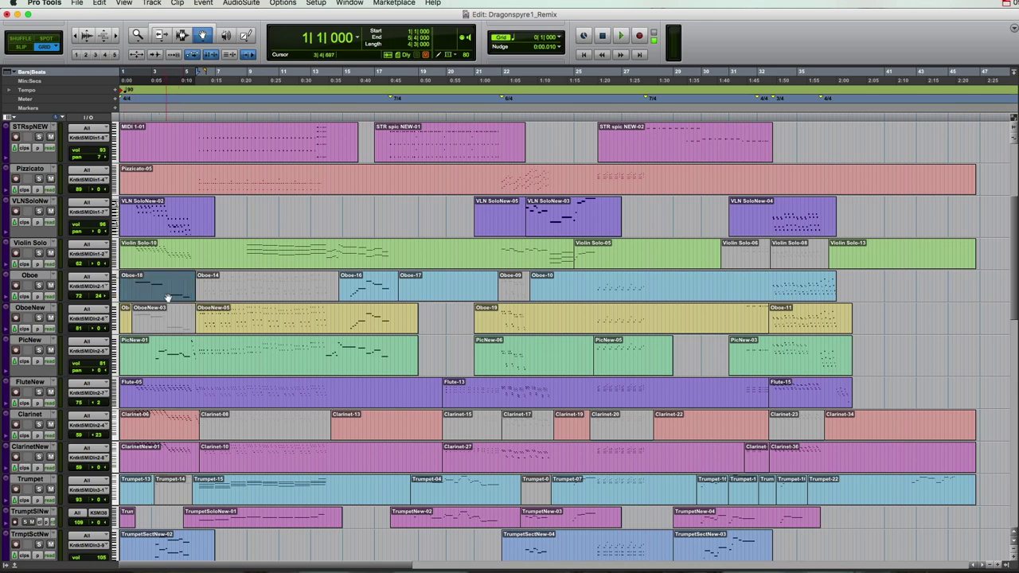
key(e)
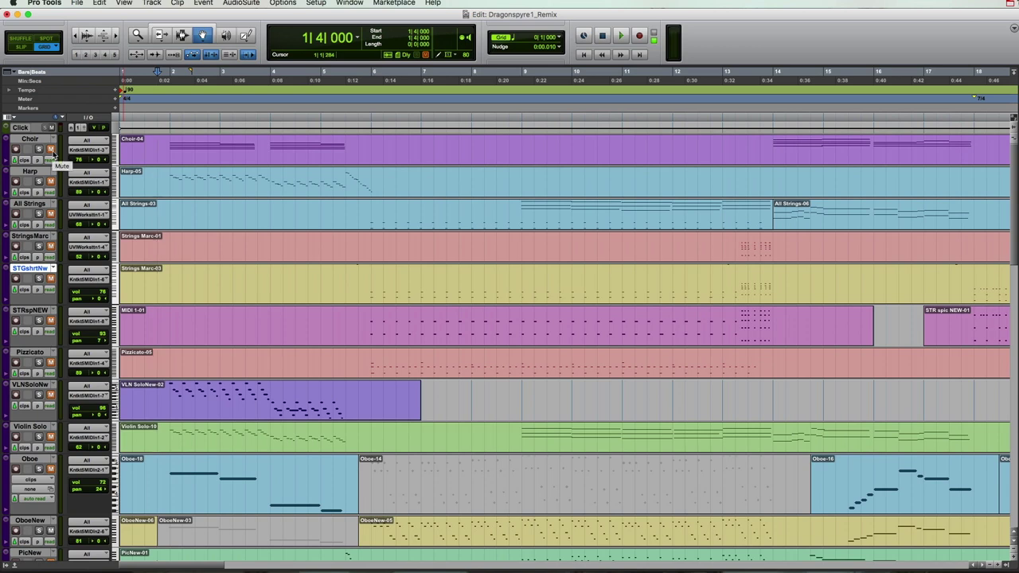
Unmute the tracks and play the opening bars of the arrangement from 1|4, stopping before bar 4
click(55, 153)
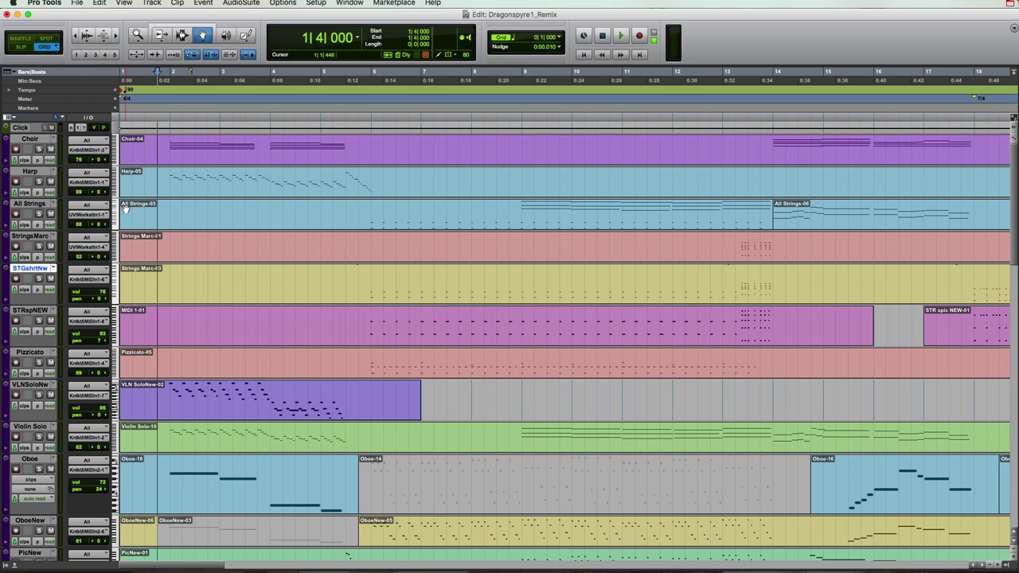
key(space)
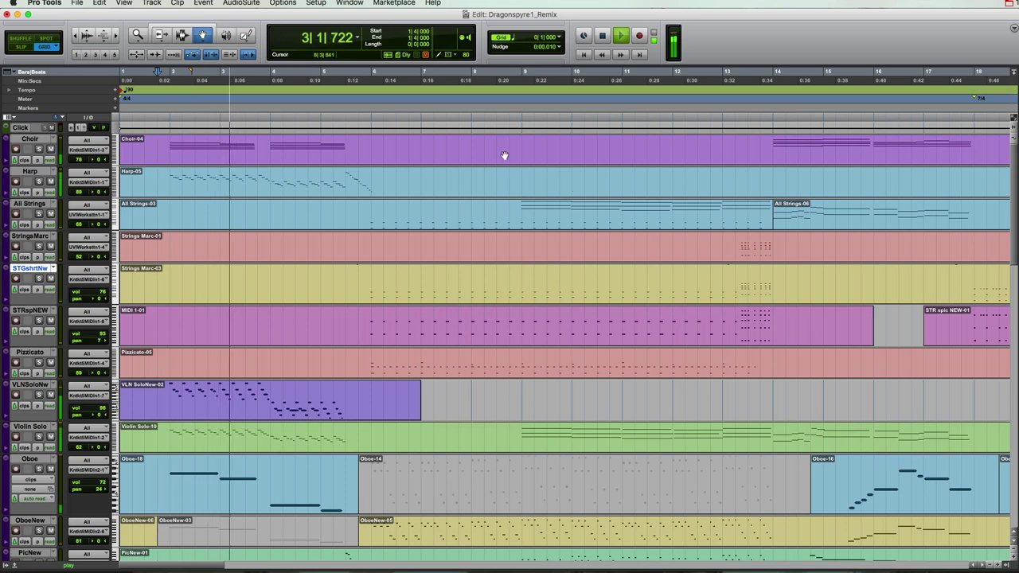
key(space)
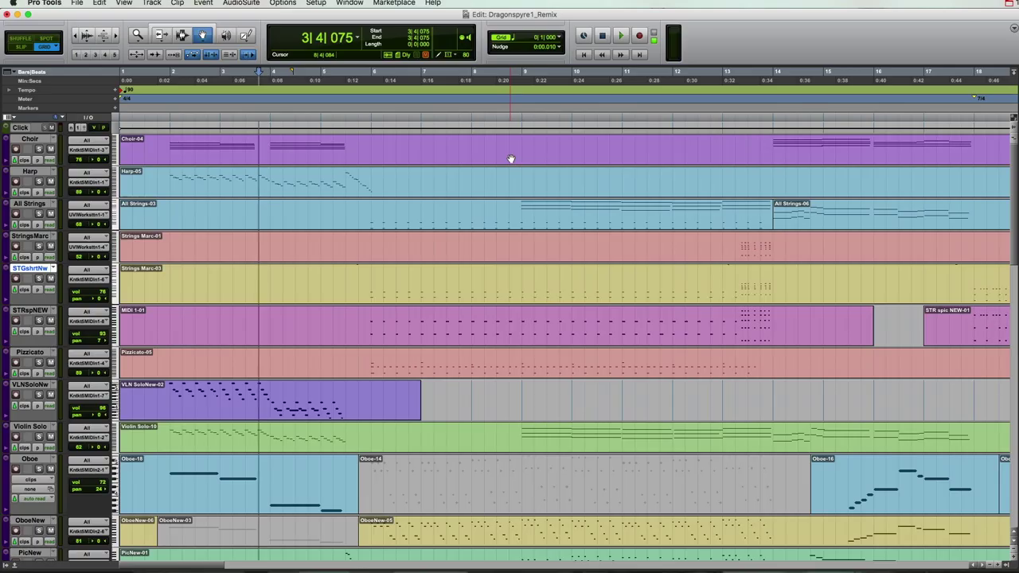
Return the playback position to 1|4 and look over the woodwind, brass and percussion parts of the opening bars
click(159, 117)
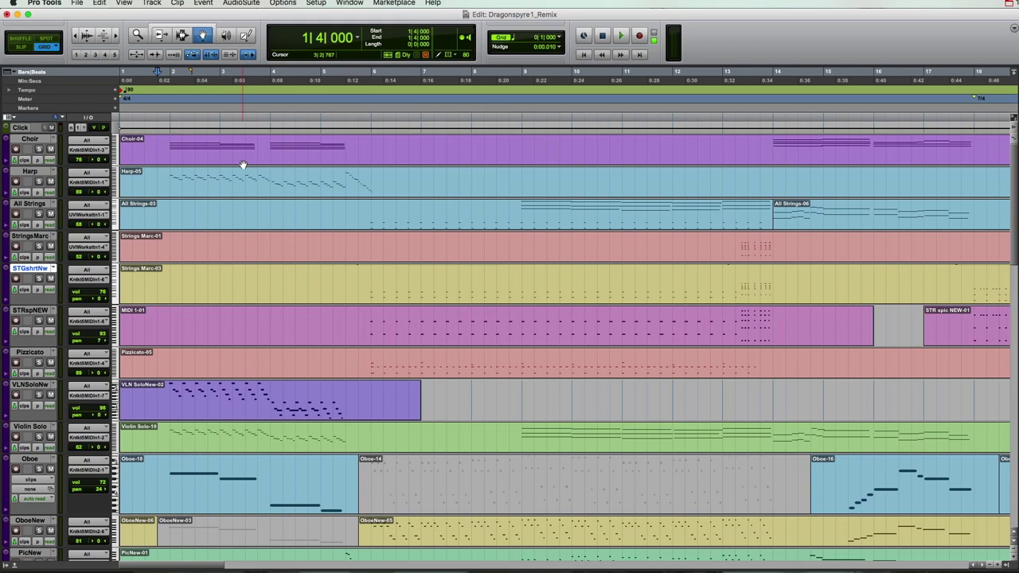
scroll(243, 164, down, 10)
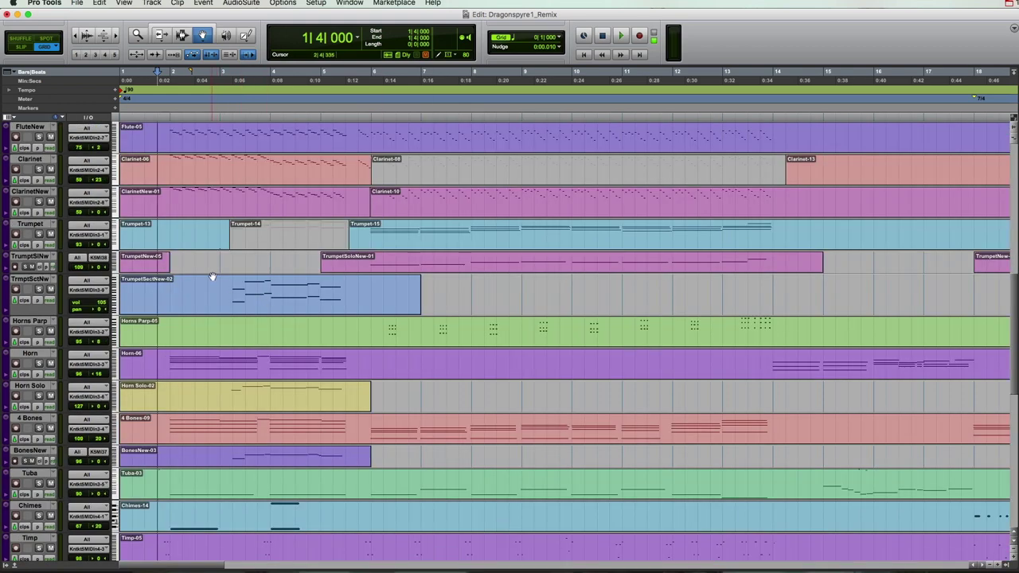
scroll(212, 276, up, 10)
scroll(212, 276, up, 3)
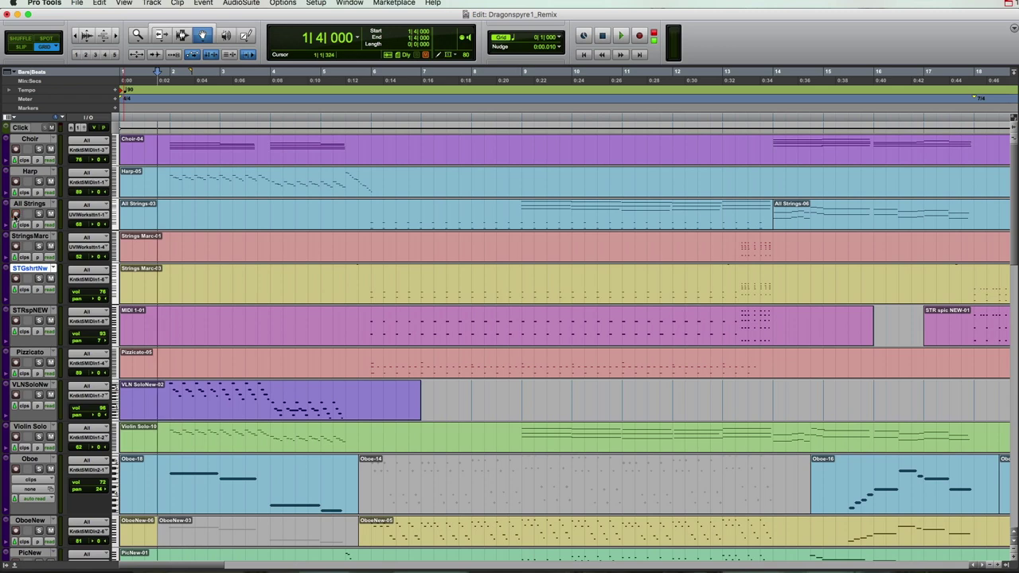
Play the short string parts from 5|3 with the other tracks muted
click(359, 117)
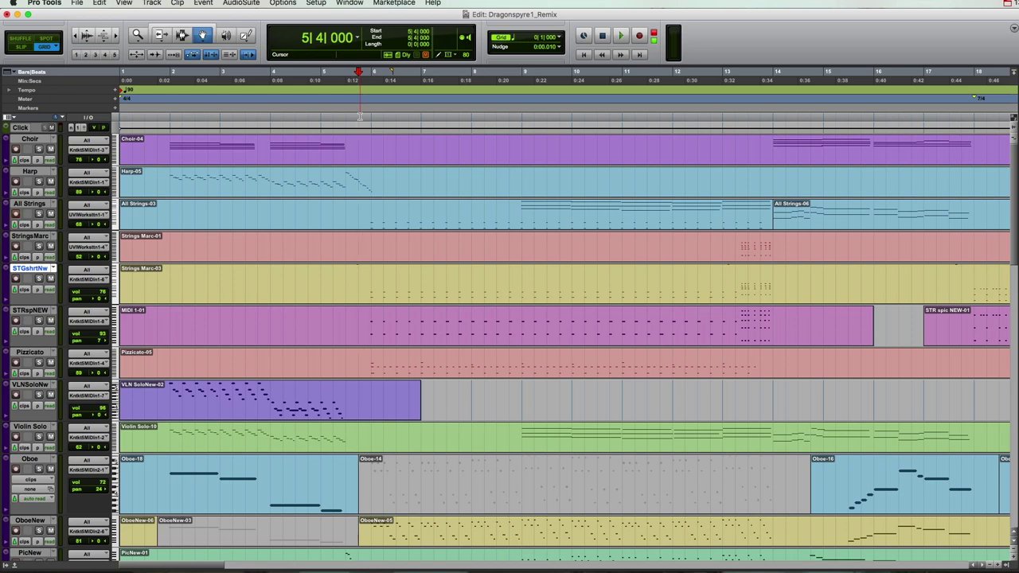
click(345, 117)
key(space)
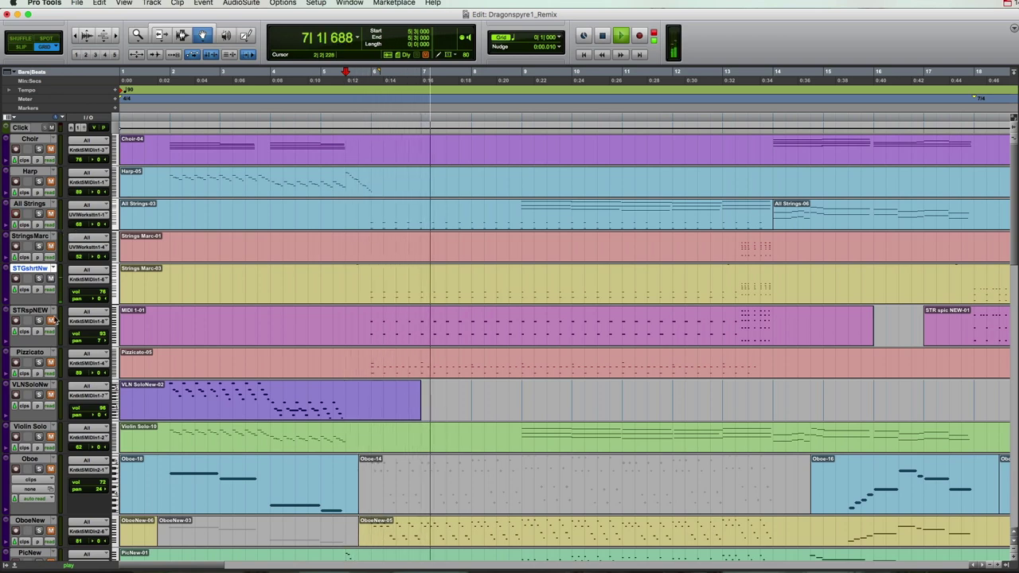
click(359, 117)
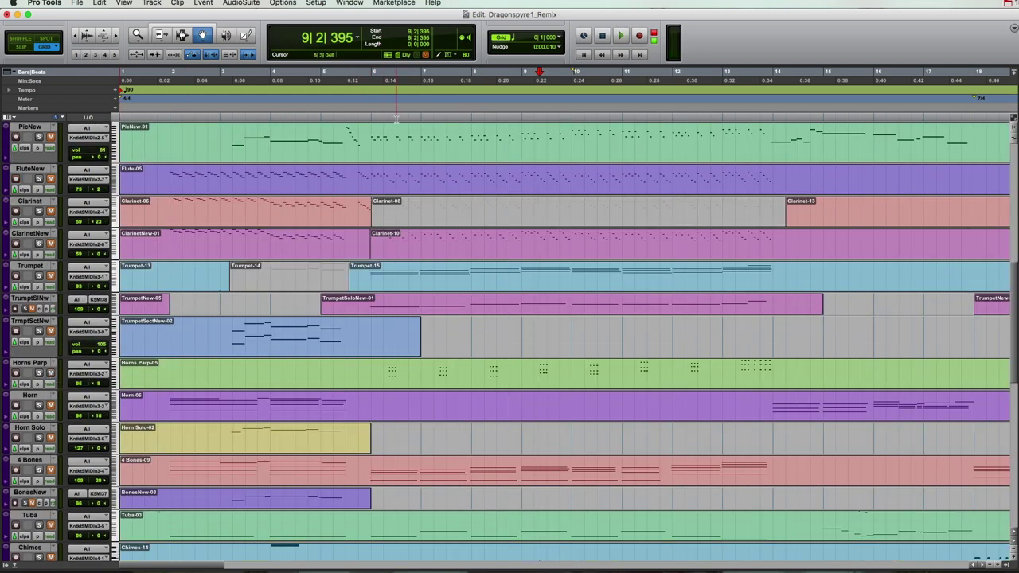
Play the Horns Parp part from bar 6 while looking over the surrounding brass and woodwind tracks
click(371, 119)
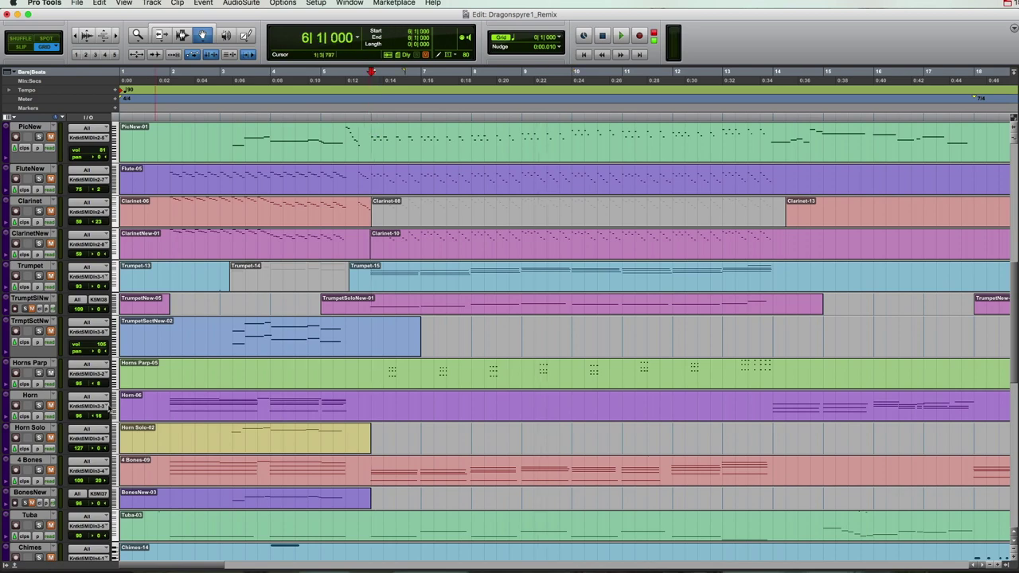
key(space)
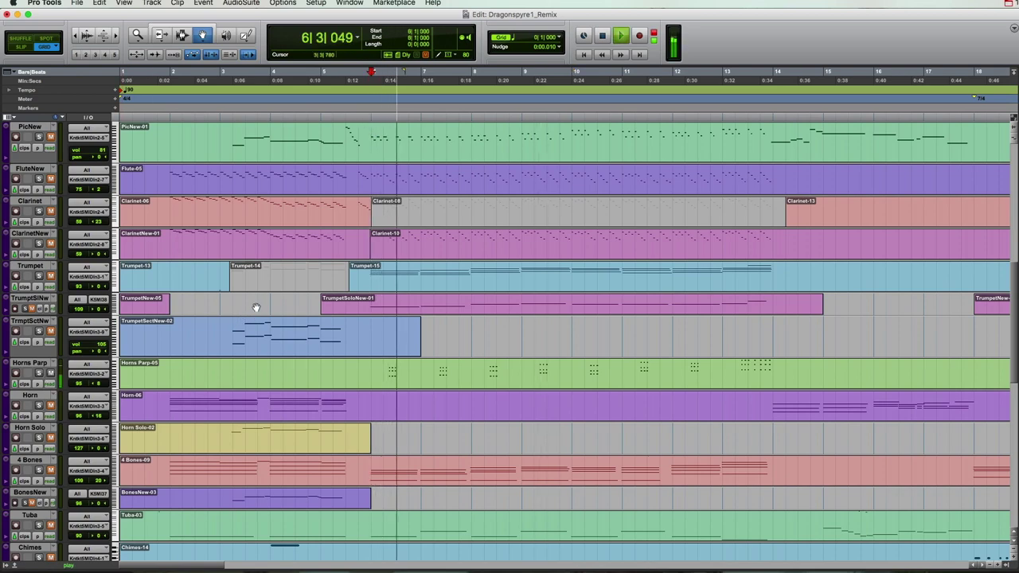
scroll(256, 308, up, 5)
scroll(255, 307, down, 3)
scroll(256, 308, down, 3)
scroll(256, 307, down, 2)
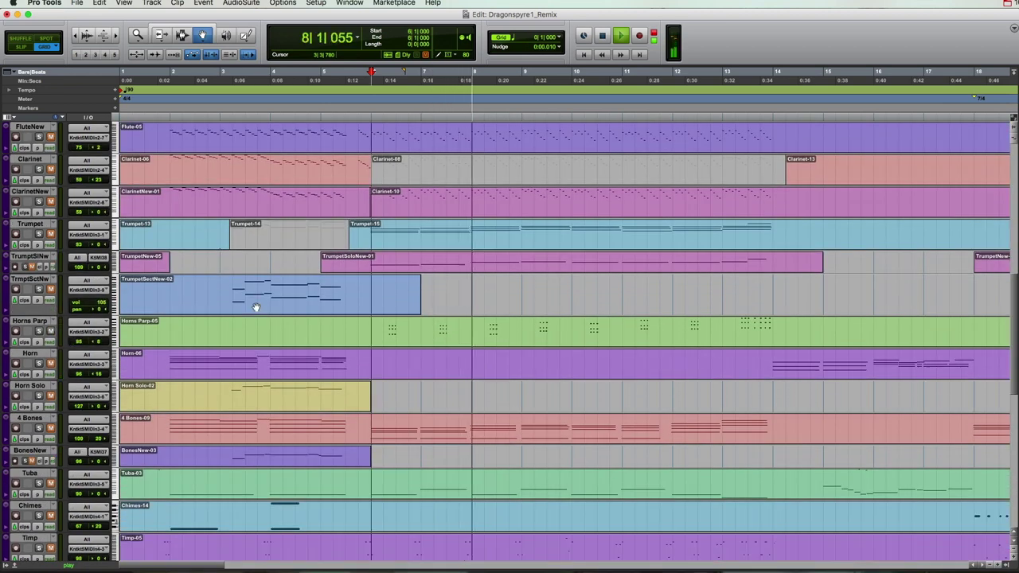
scroll(255, 307, down, 1)
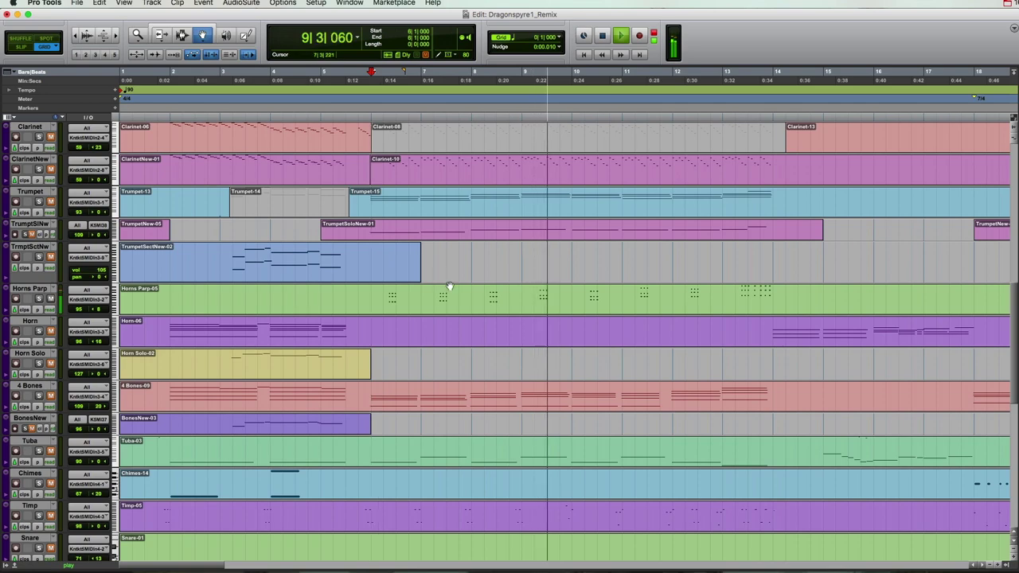
scroll(453, 288, up, 10)
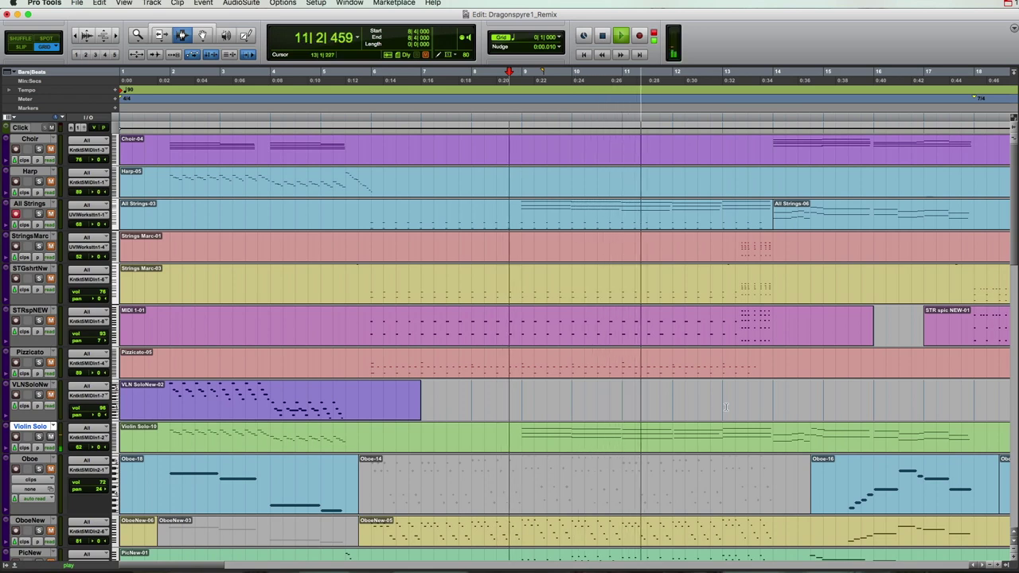
Stop playback, check the string patches loaded in the Kontakt instrument window, and close it
key(space)
click(216, 231)
click(191, 245)
click(194, 263)
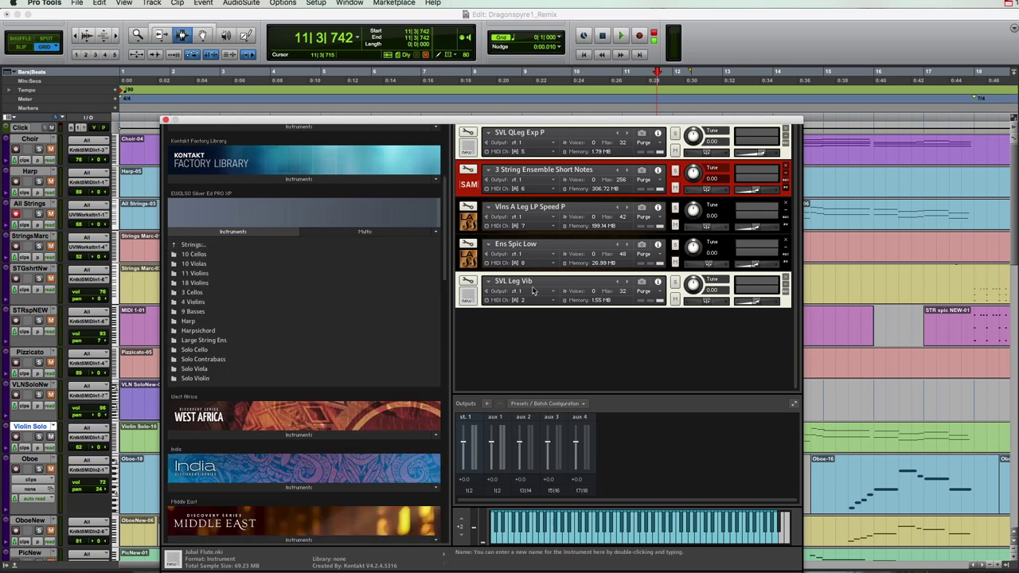
click(165, 120)
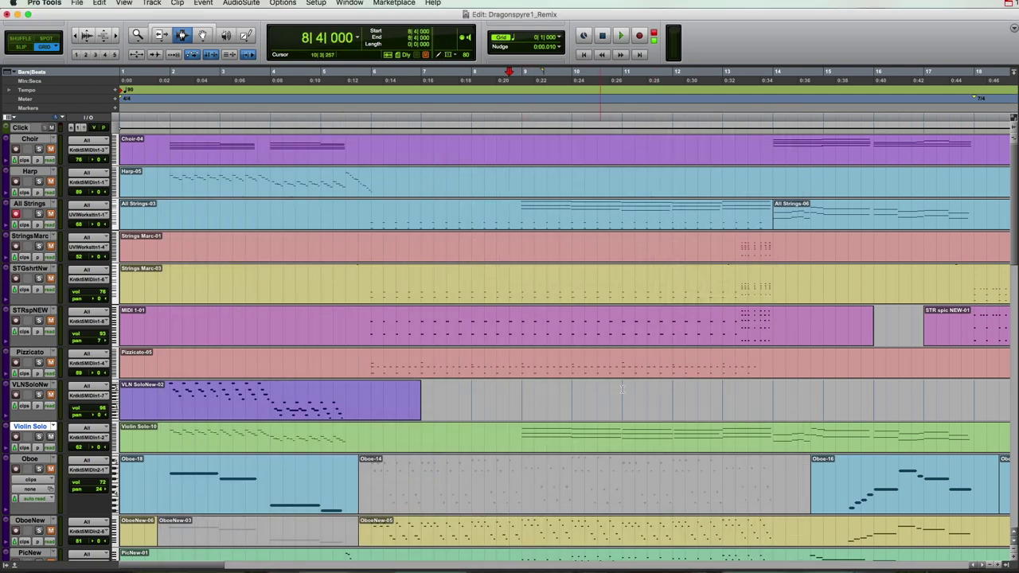
Highlight the phrase starting at 5|4 in the Trumpet-15 clip and the matching phrase in the TrumpetSoloNew-01 clip
scroll(599, 205, down, 10)
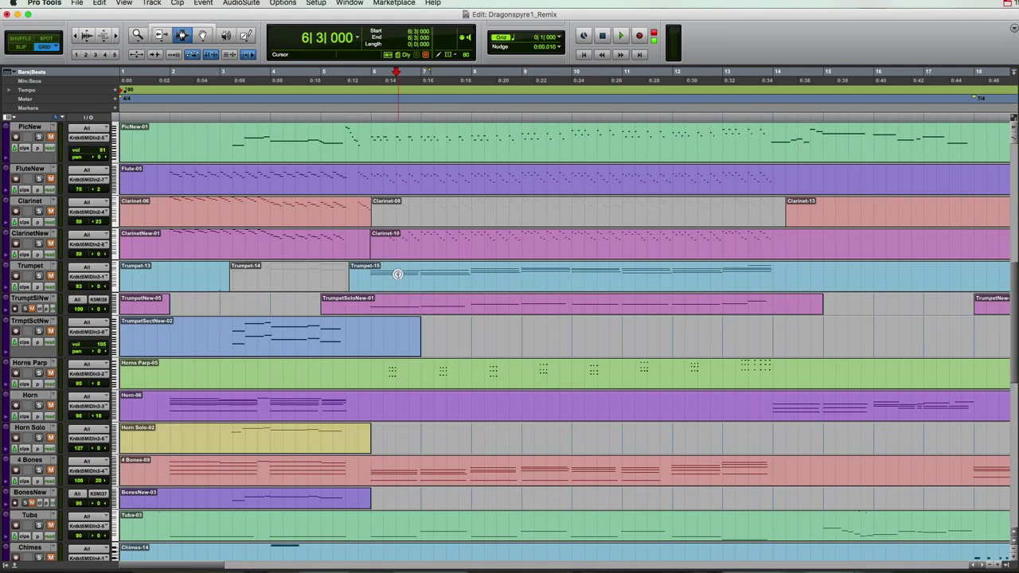
click(398, 275)
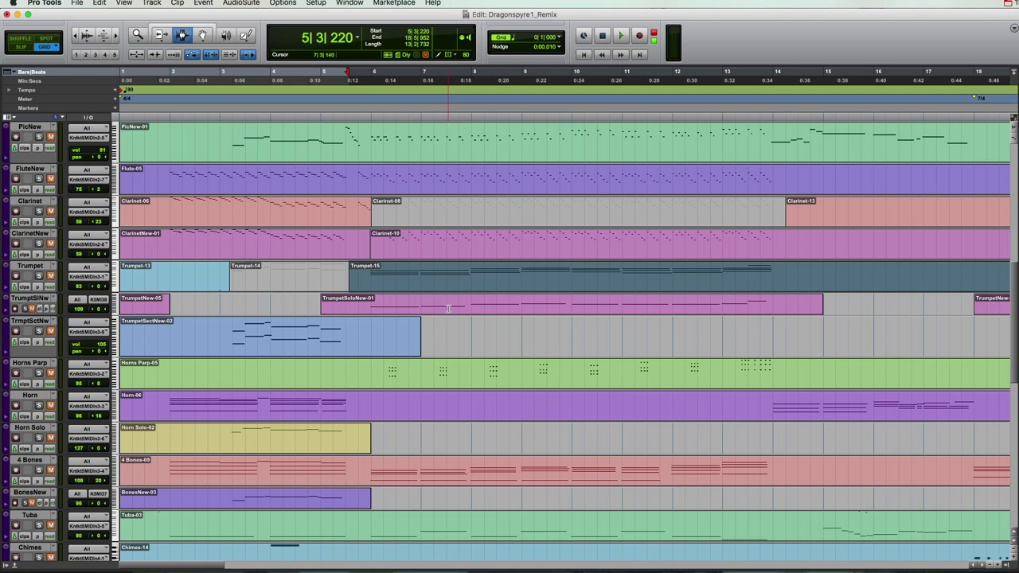
click(448, 308)
click(359, 297)
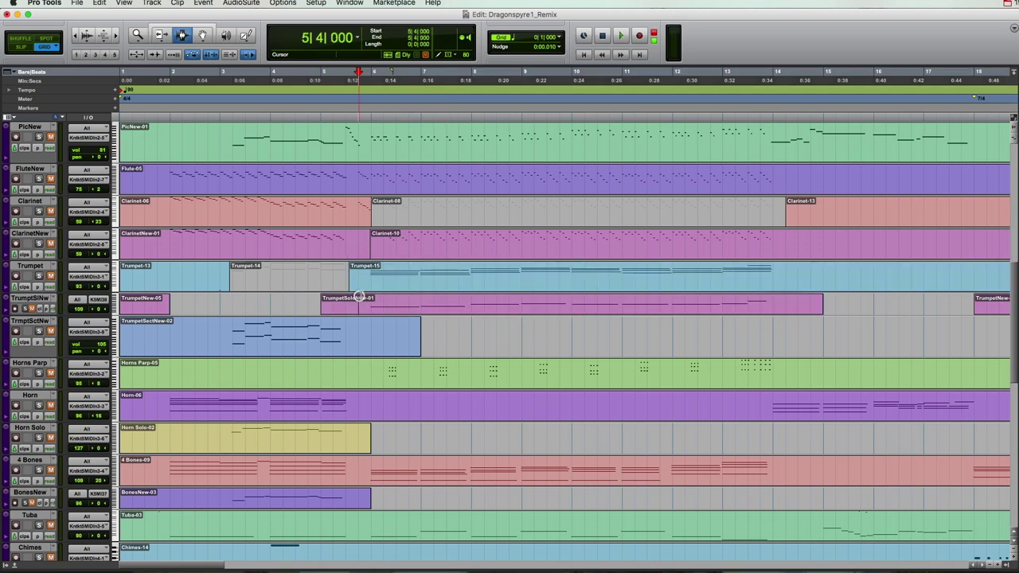
drag(357, 273, 785, 271)
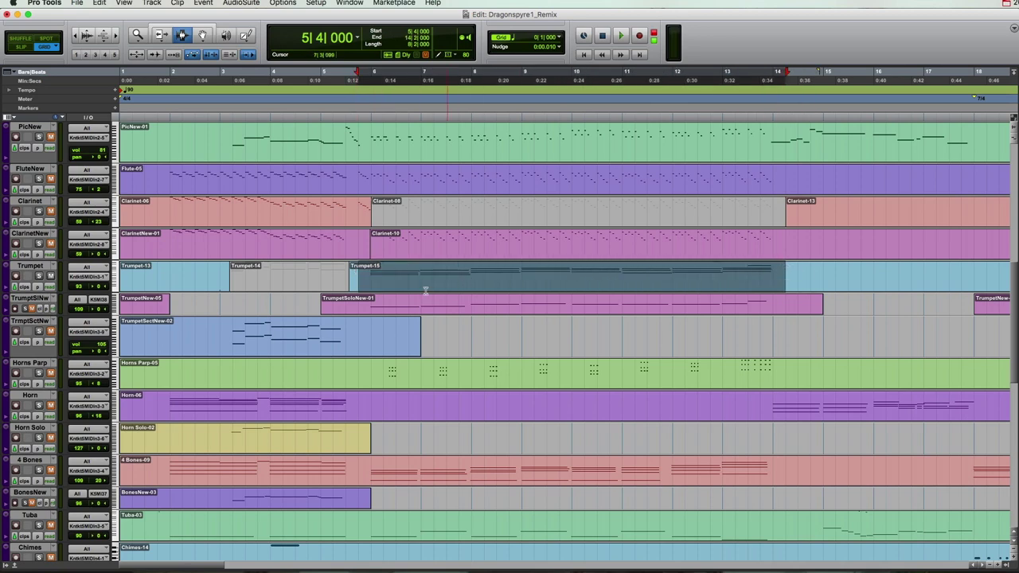
drag(364, 302, 770, 304)
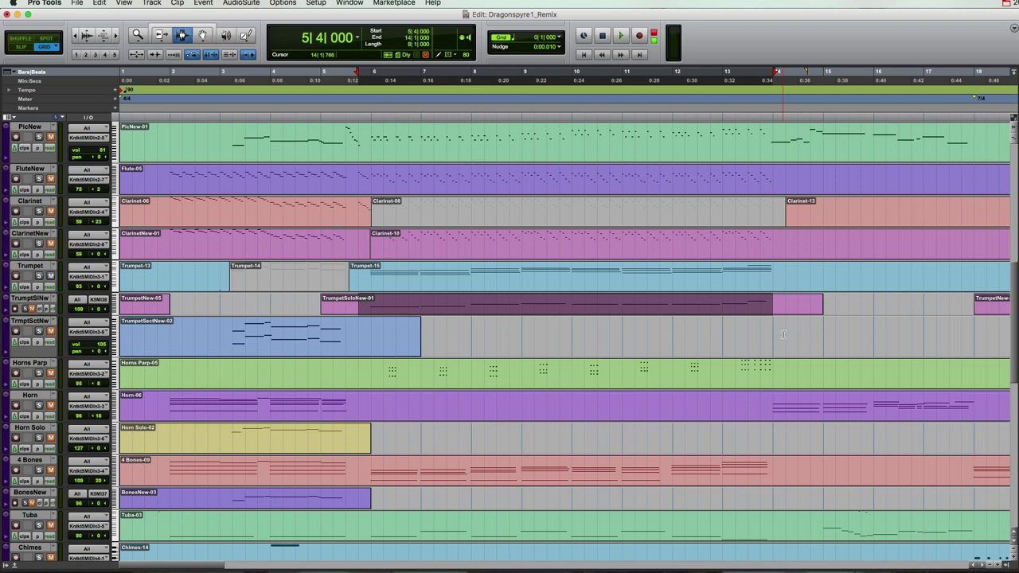
Select 5|4 to 14|2 across the Trumpet and TrumptSlNw tracks together, and play the trumpet phrase from its start
drag(359, 275, 786, 300)
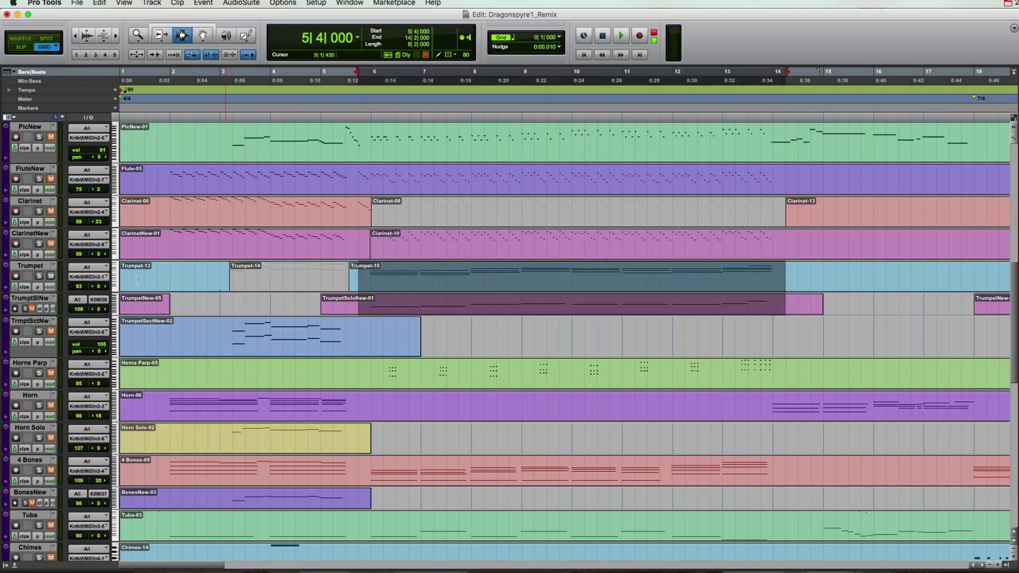
click(363, 271)
key(space)
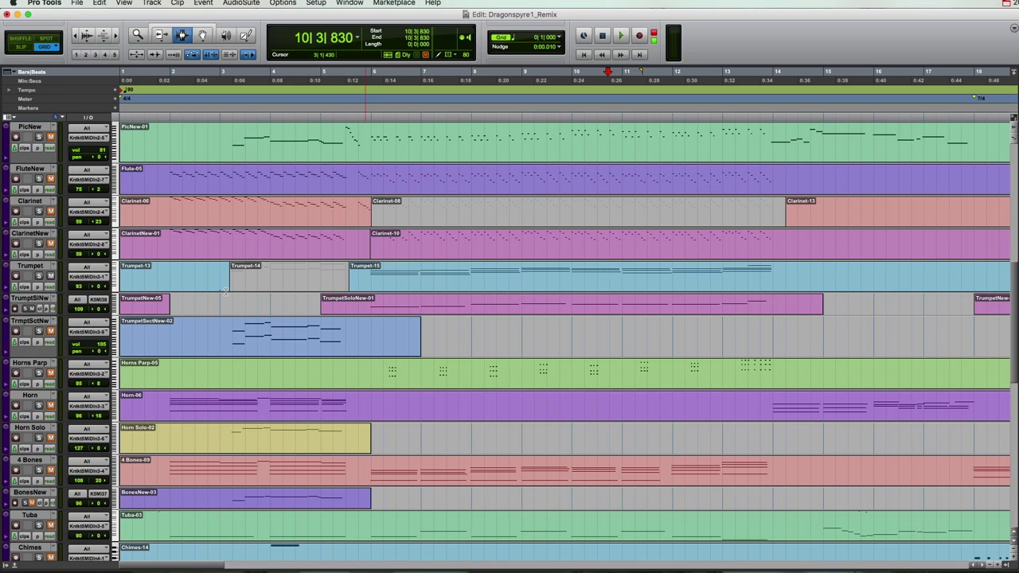
Play the OboeNew, PicNew, FluteNew and ClarinetNew parts from just before bar 6, and stop playback
scroll(345, 303, up, 5)
click(345, 304)
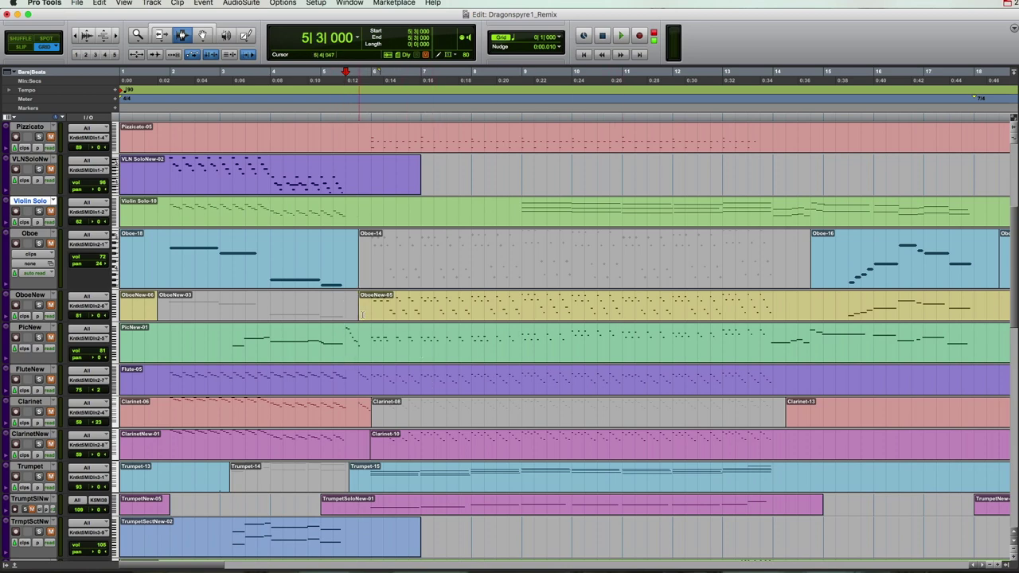
key(space)
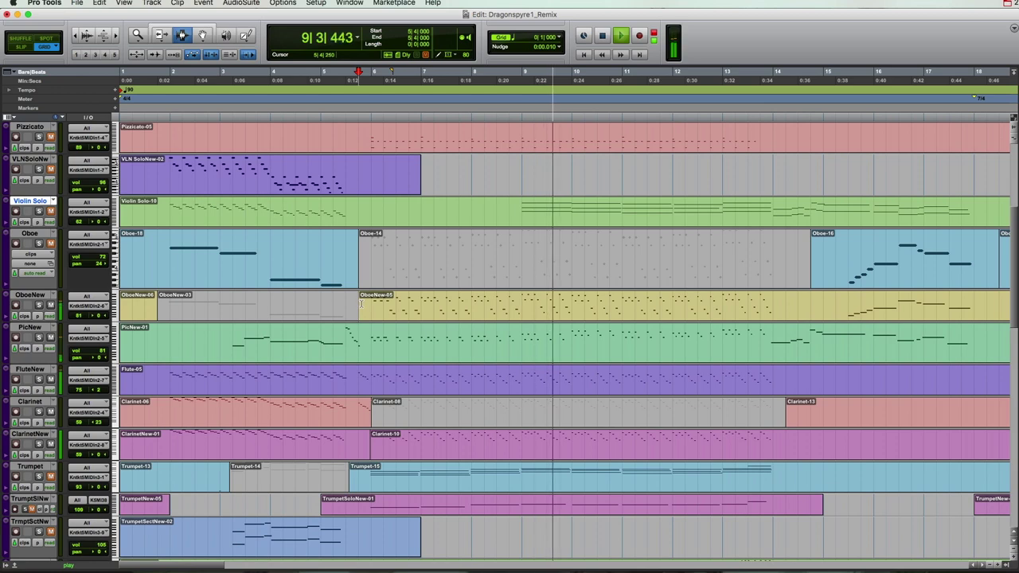
key(space)
Open the OboeNew-05 clip in the MIDI editor to examine its note pattern, and return to the arrangement
key(F8)
double_click(380, 301)
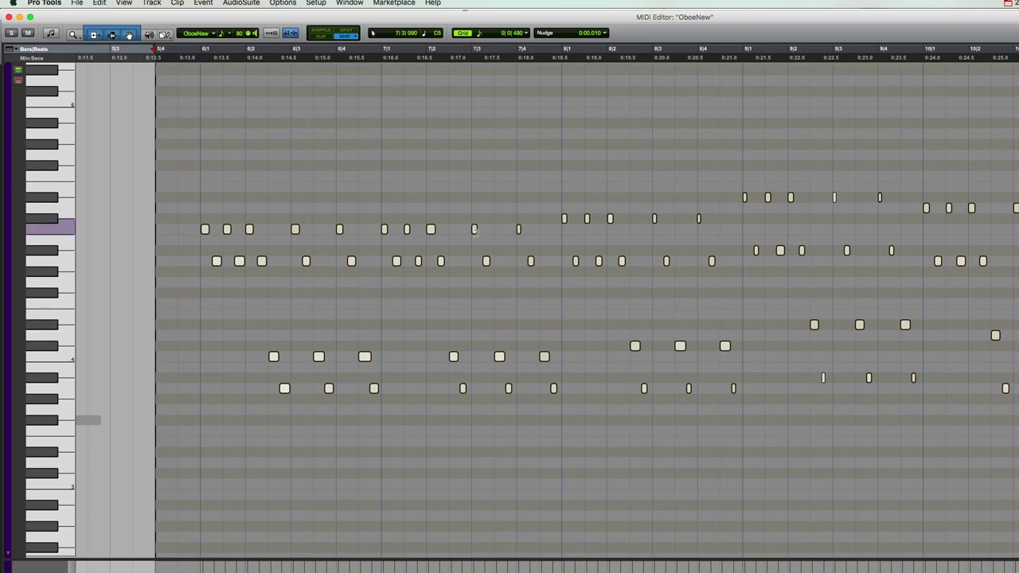
key(super+w)
double_click(391, 302)
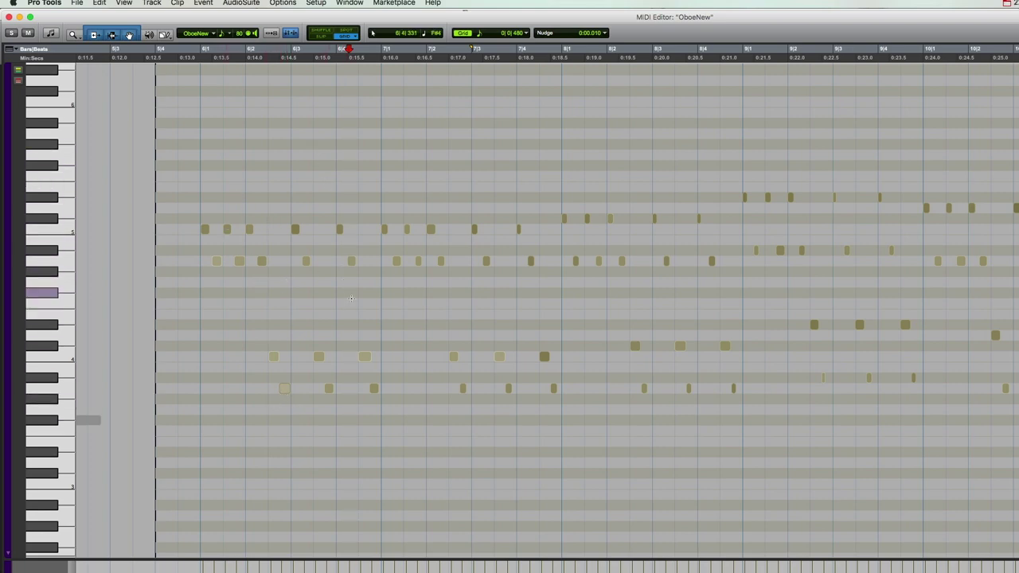
click(9, 18)
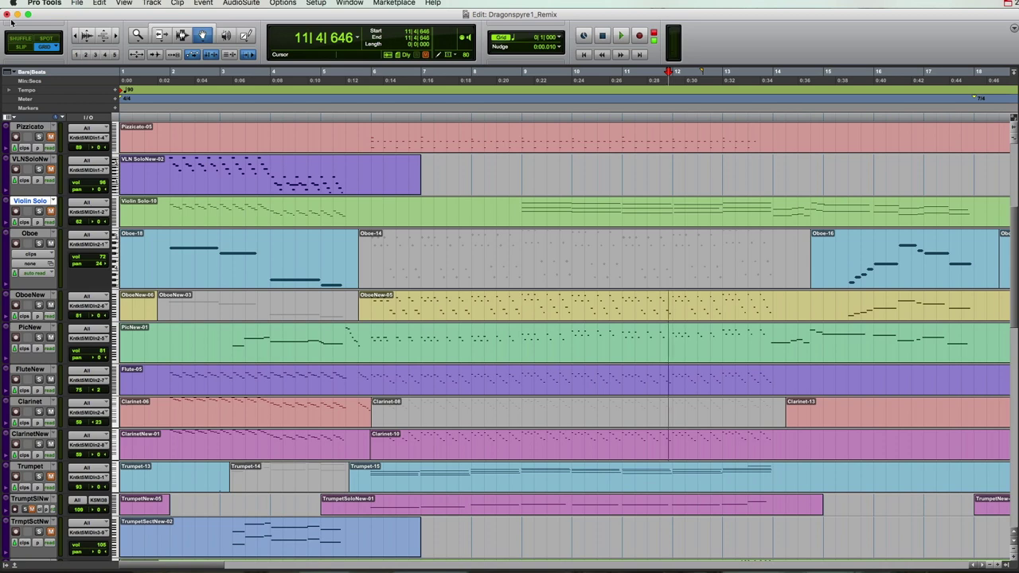
Replay the woodwind passage from 5|4
click(362, 116)
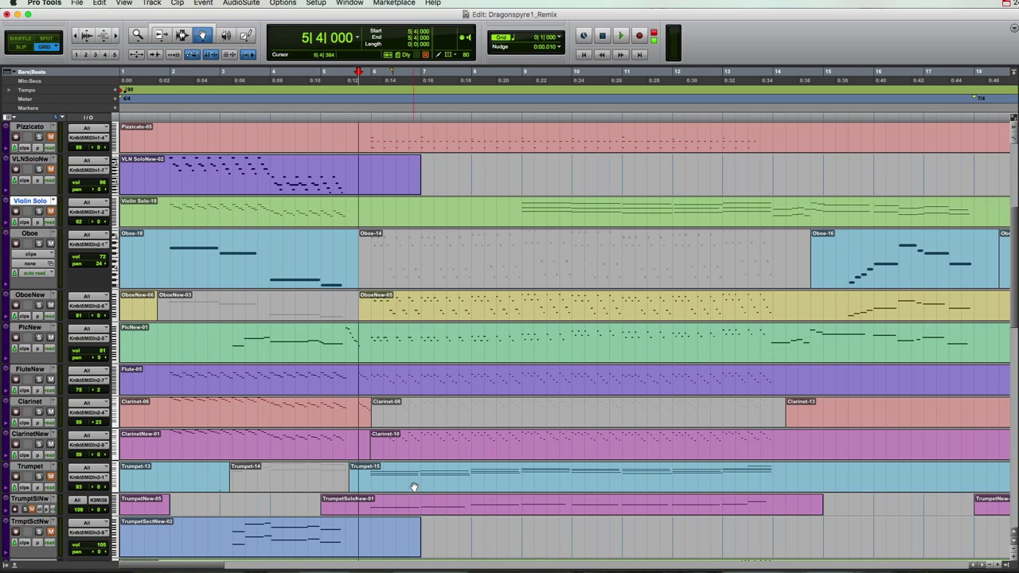
key(space)
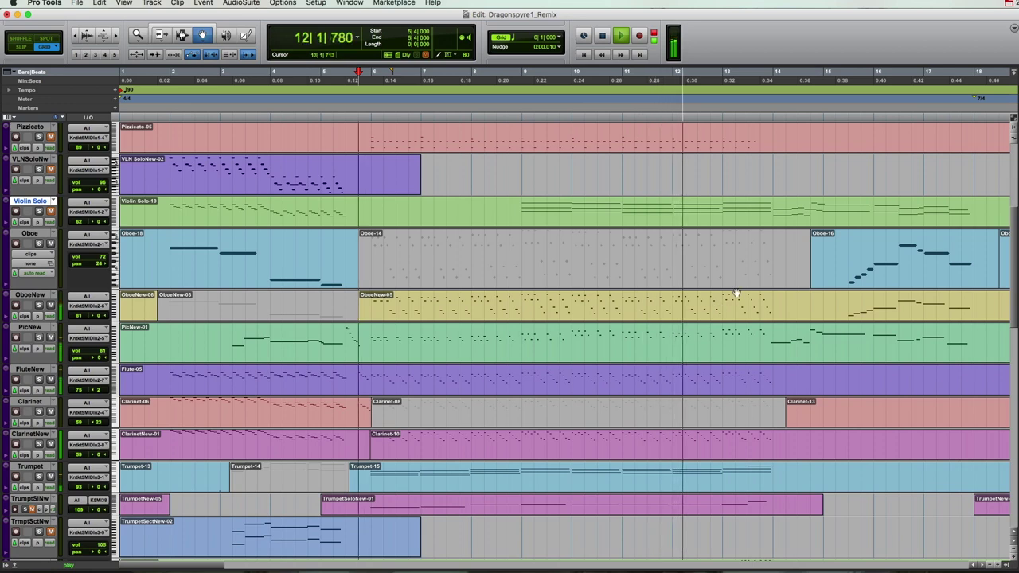
Stop playback and open the Violin Solo clip in the MIDI editor to examine its sustained chords from bar 9
key(space)
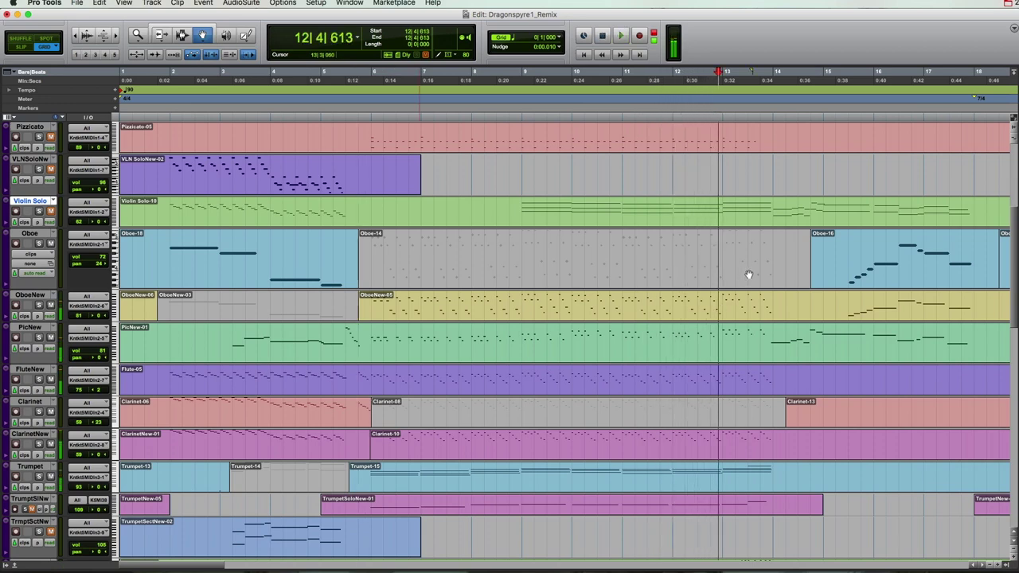
scroll(534, 273, up, 5)
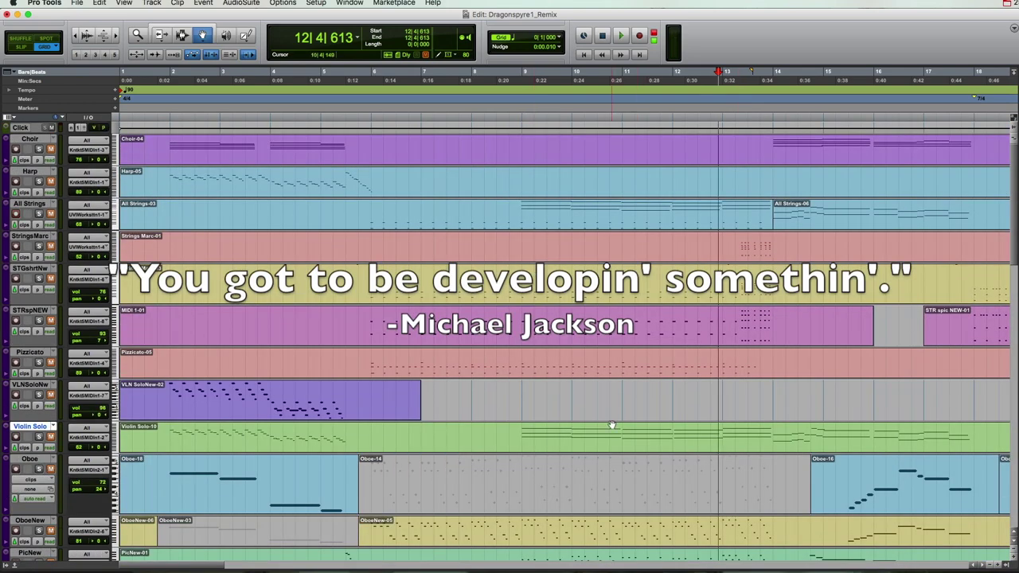
click(518, 445)
double_click(518, 445)
scroll(598, 348, right, 3)
scroll(631, 314, up, 4)
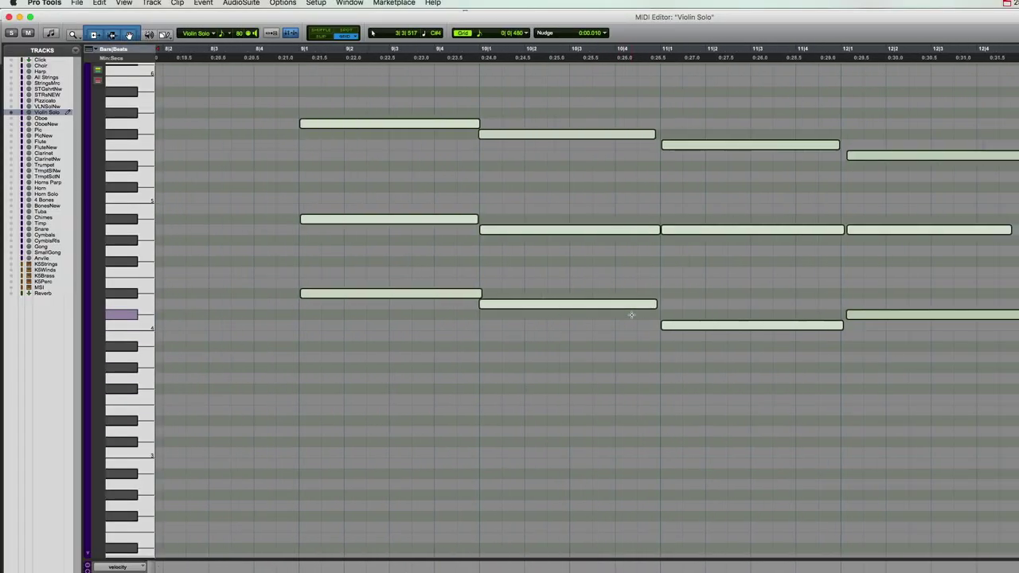
scroll(631, 315, right, 2)
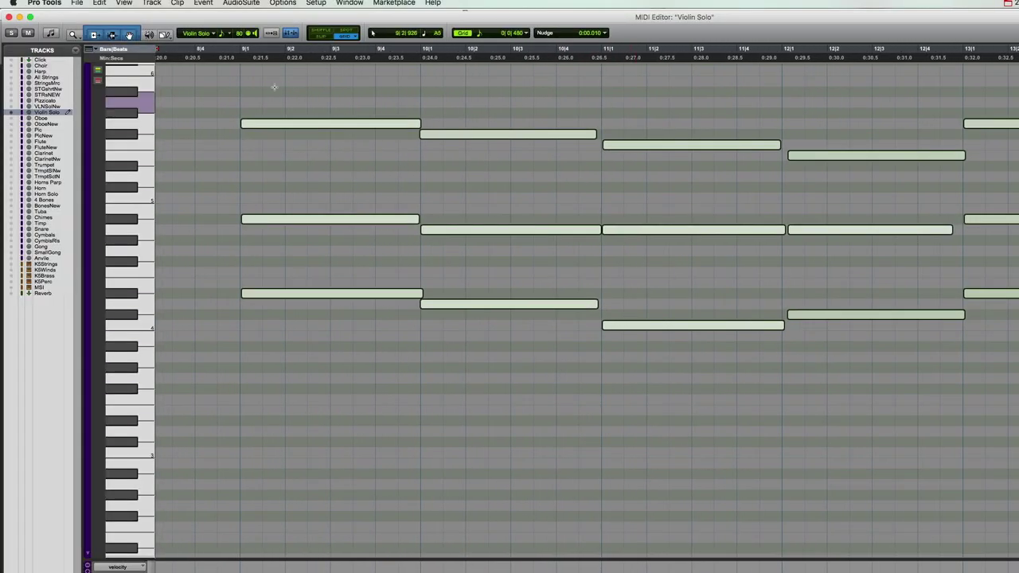
click(219, 63)
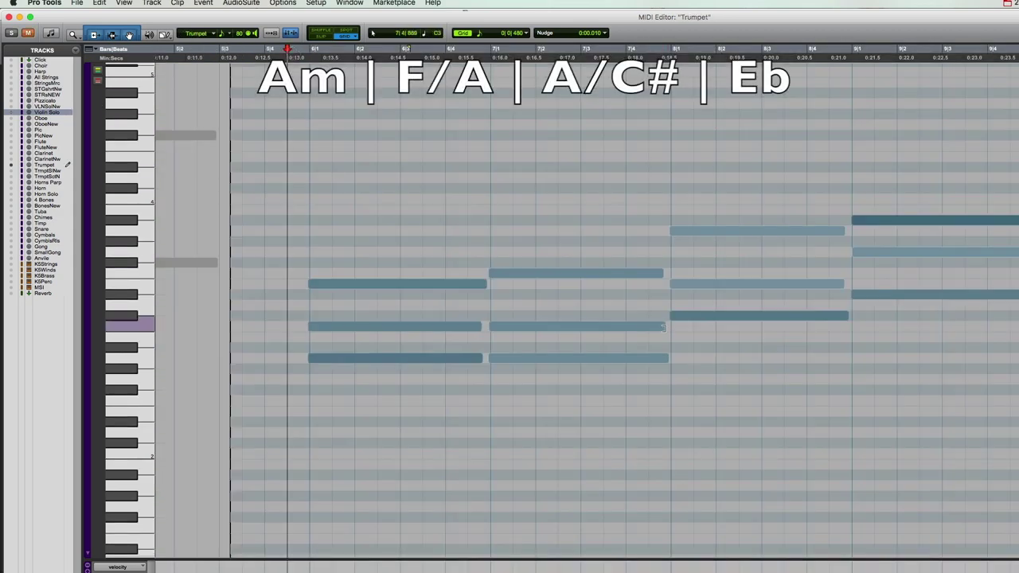
Examine the Trumpet chords in the MIDI editor and play them from just before bar 6
scroll(587, 196, right, 5)
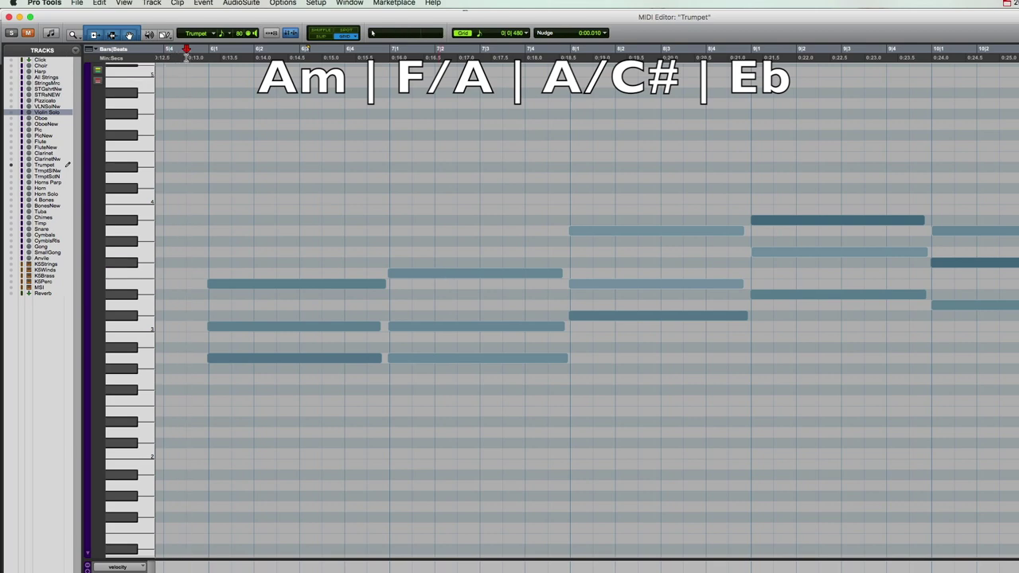
key(space)
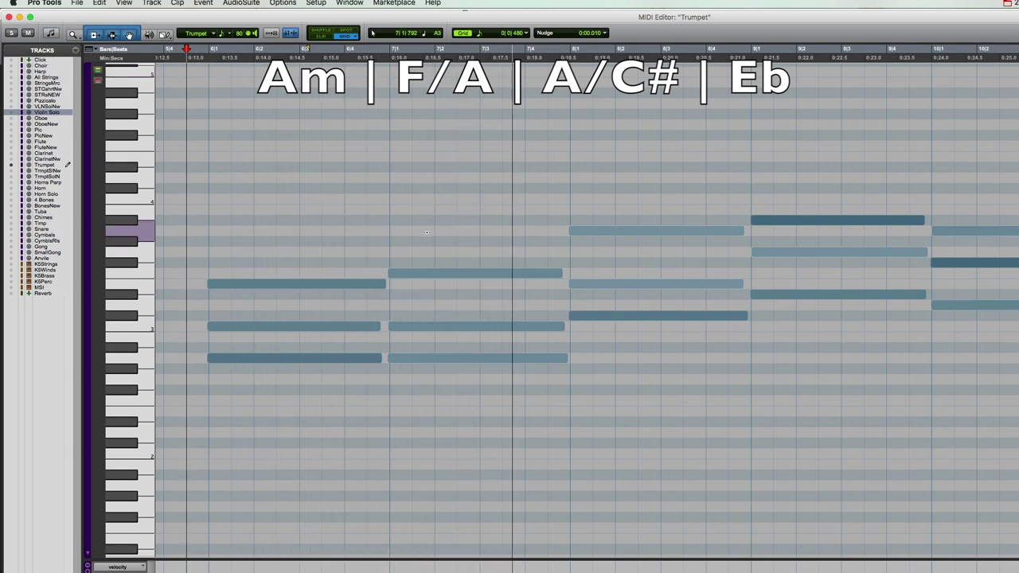
key(space)
click(207, 57)
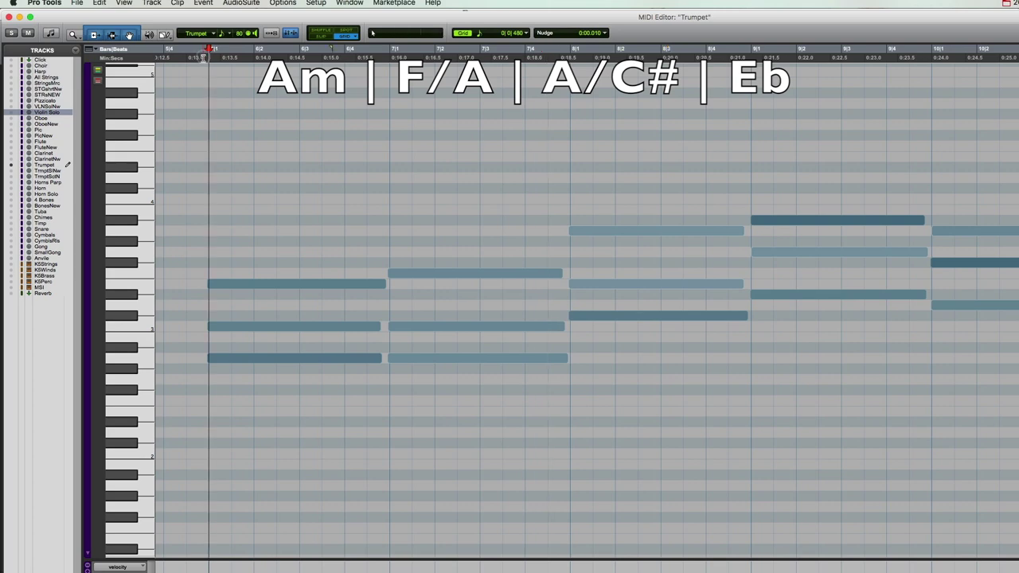
click(185, 59)
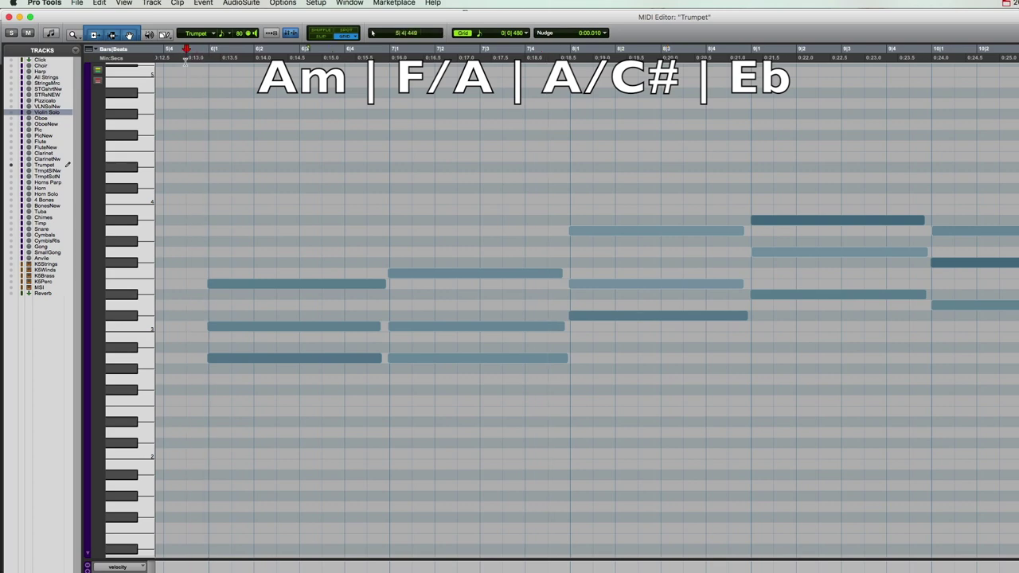
key(space)
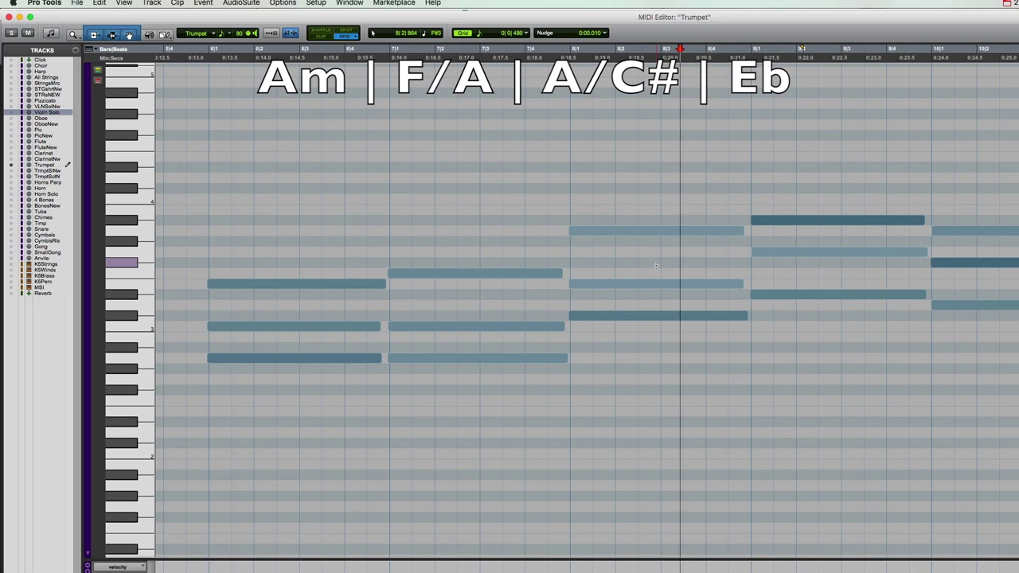
Play the Trumpet chords from the end of bar 7 into bar 9, and stop playback
click(526, 57)
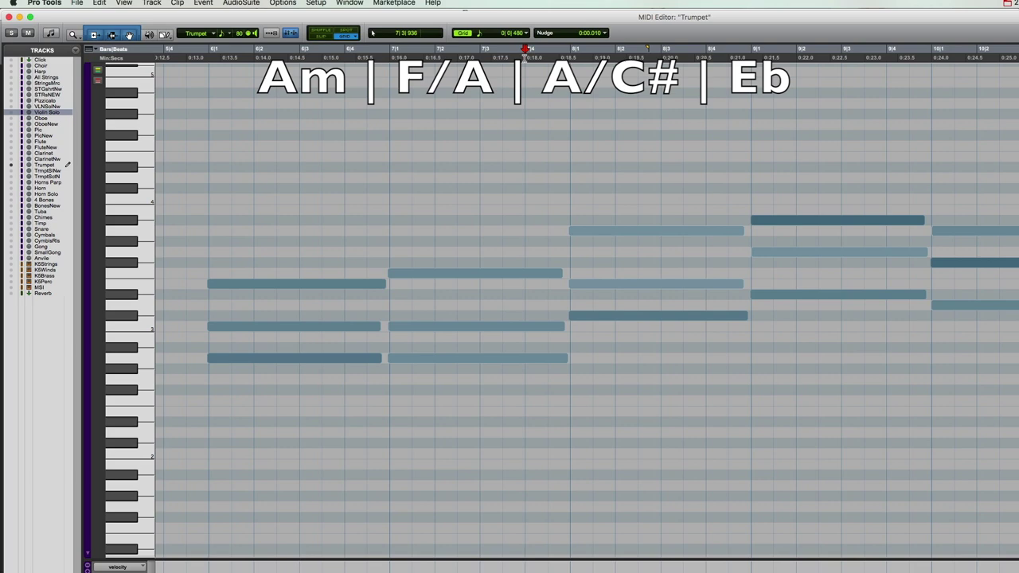
key(space)
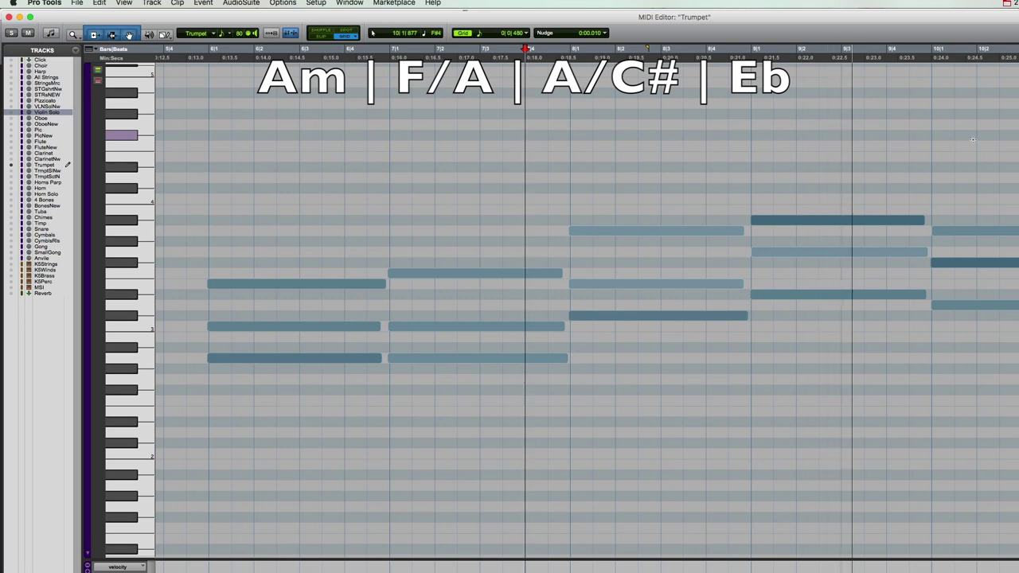
key(space)
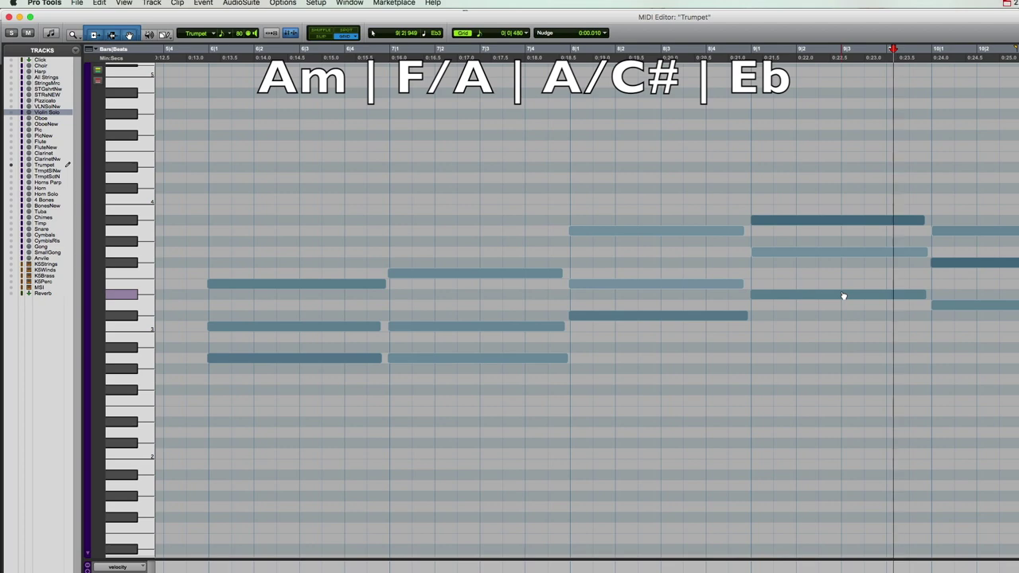
Play the Trumpet chords from just before bar 9 and look back over the progression through bar 13
scroll(974, 143, right, 5)
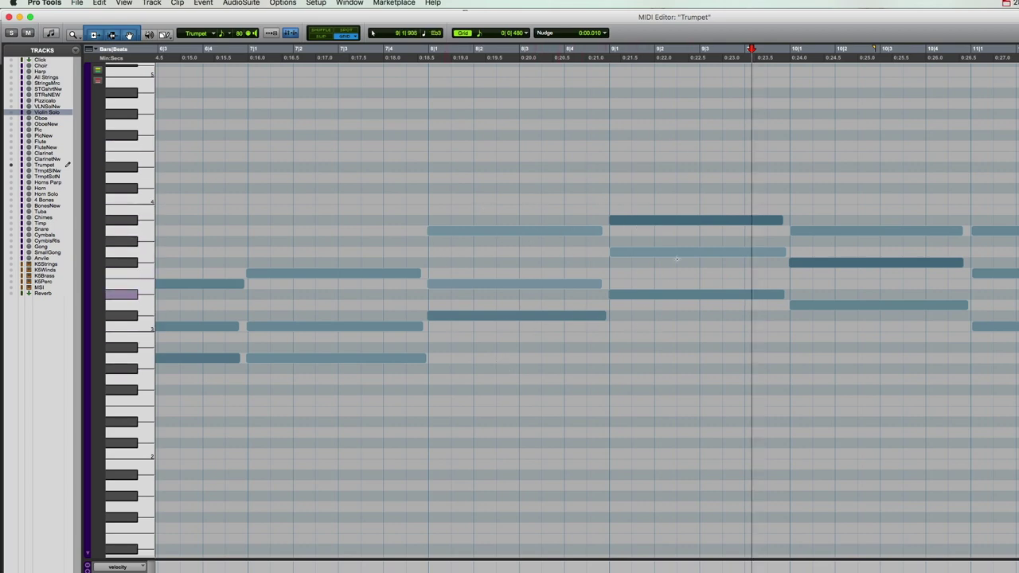
scroll(706, 222, right, 3)
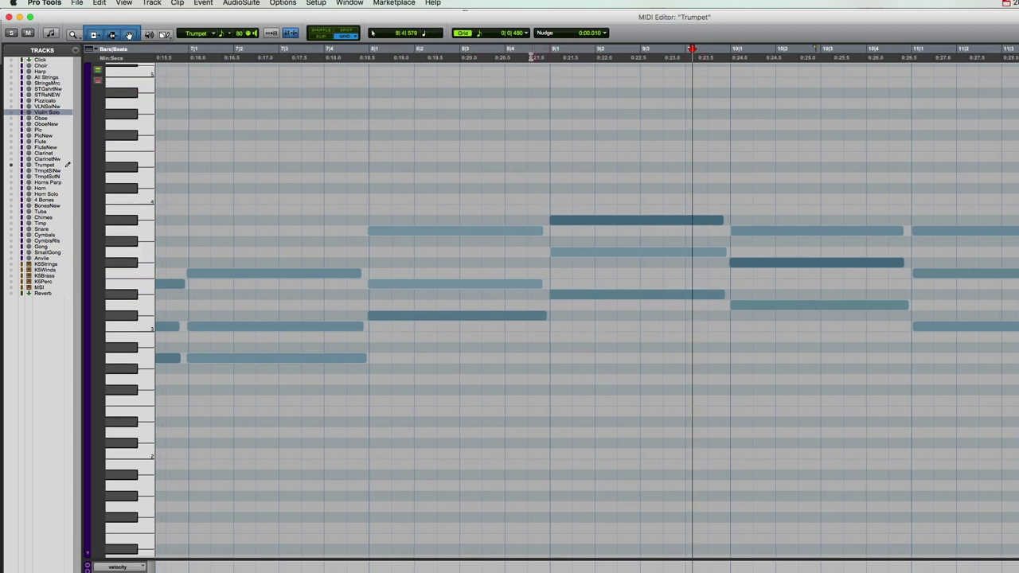
click(530, 57)
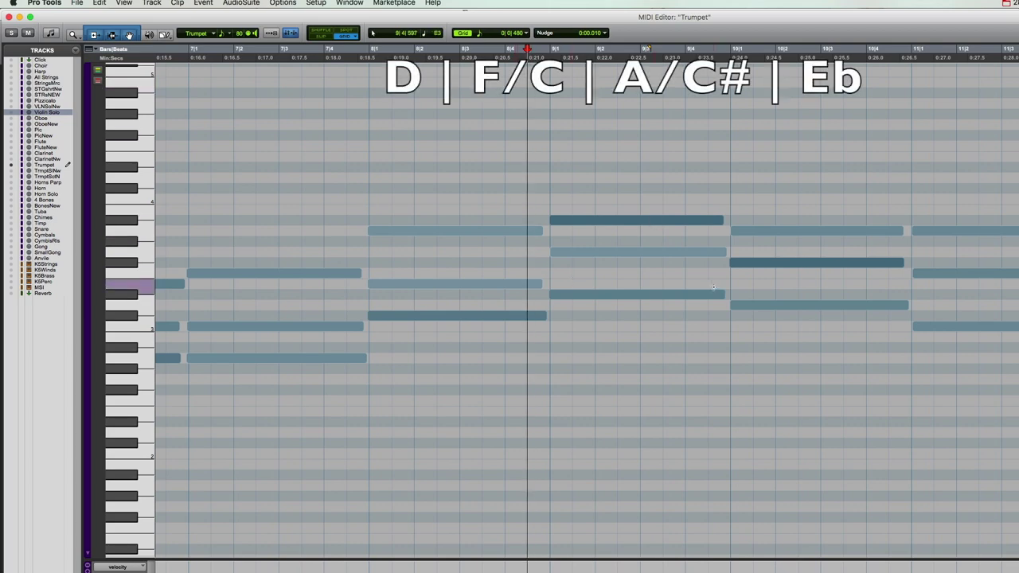
key(space)
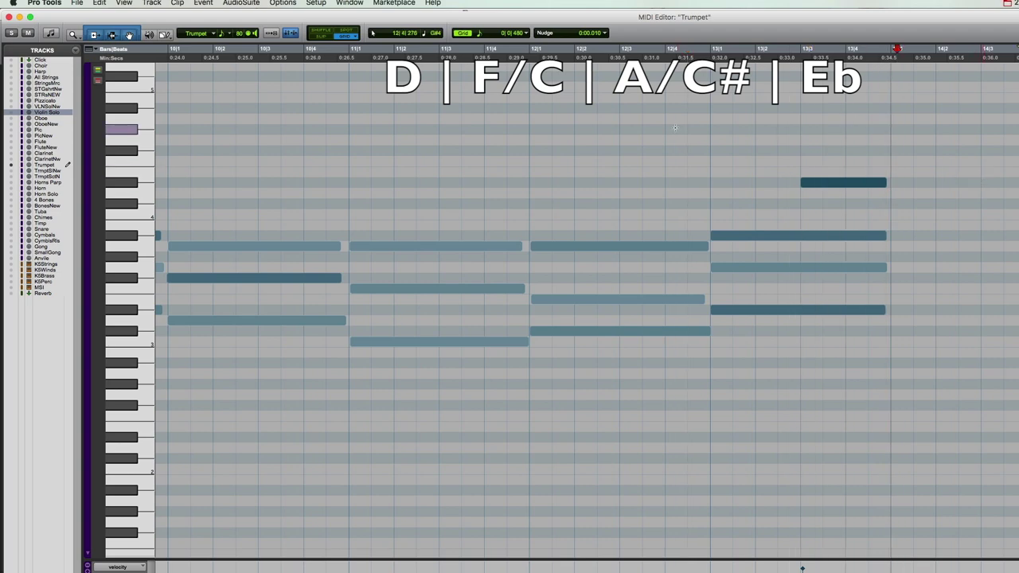
scroll(344, 142, left, 10)
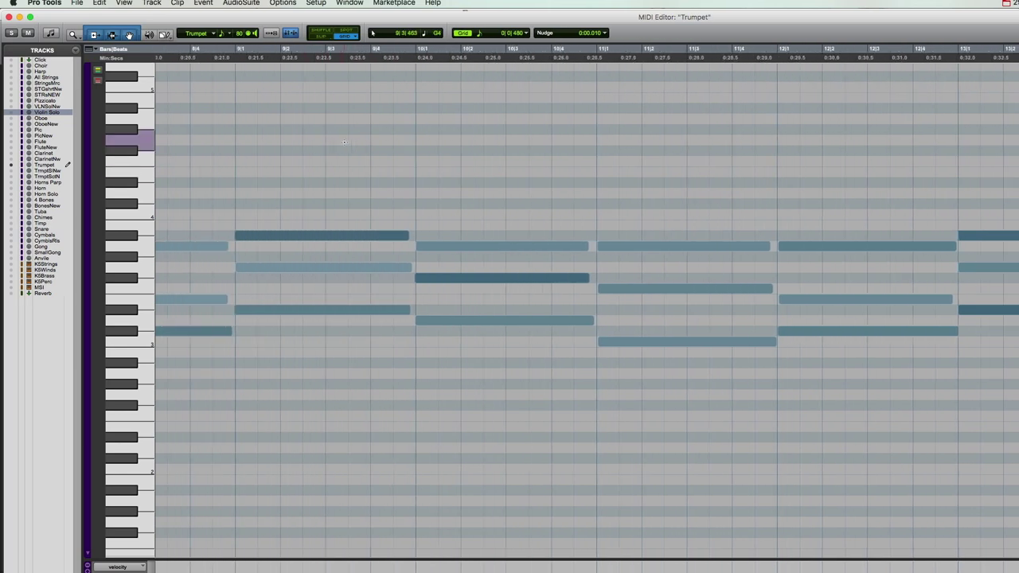
scroll(344, 142, left, 2)
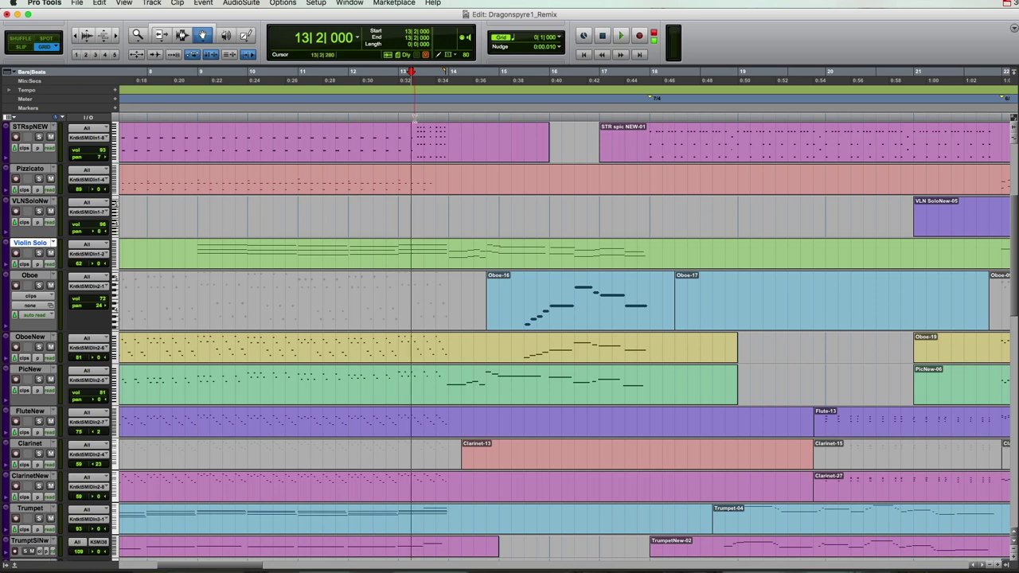
Play the arrangement from 13|2 through bar 17, reviewing the woodwind and brass tracks, and stop playback
key(space)
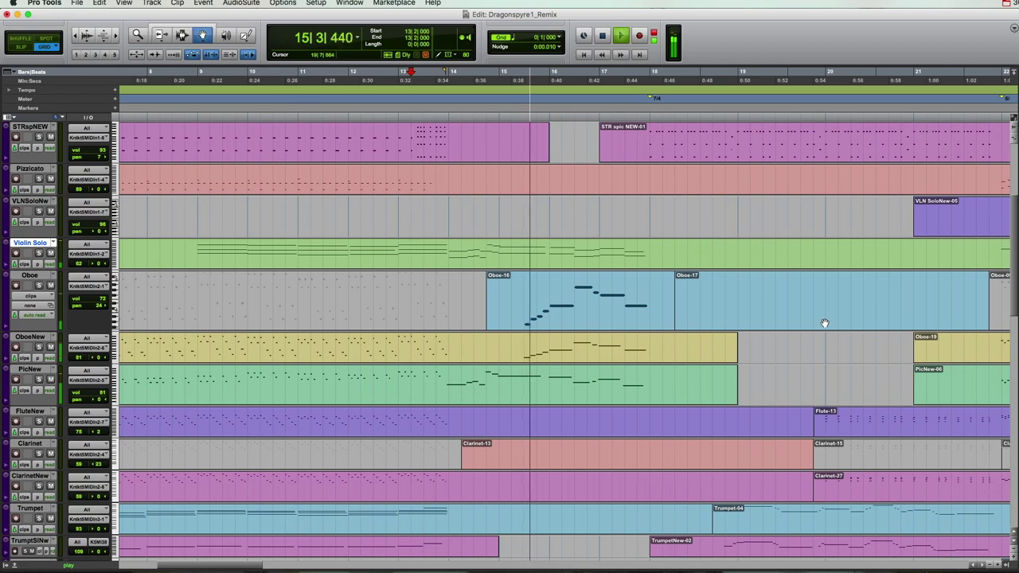
scroll(825, 323, down, 10)
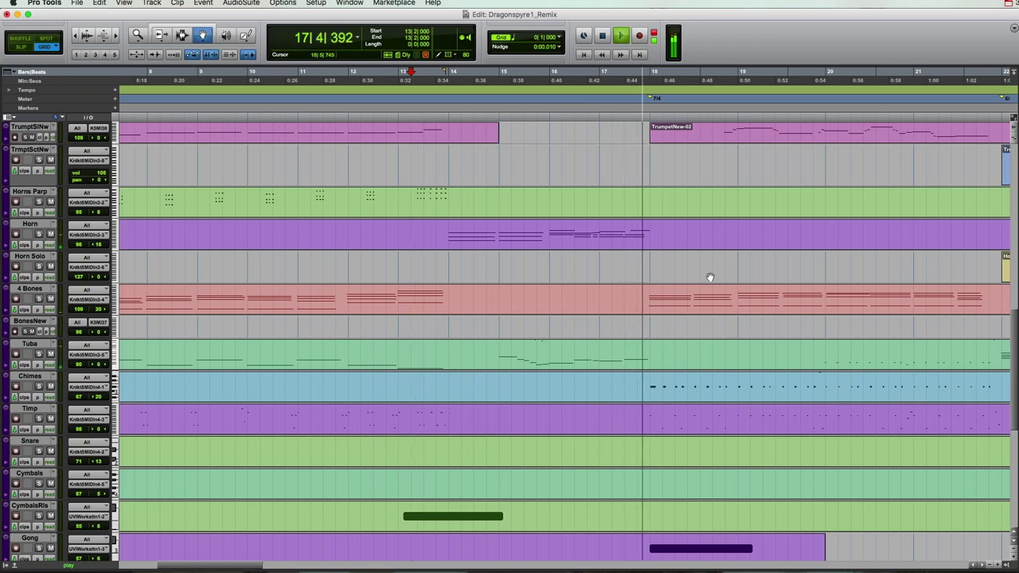
key(space)
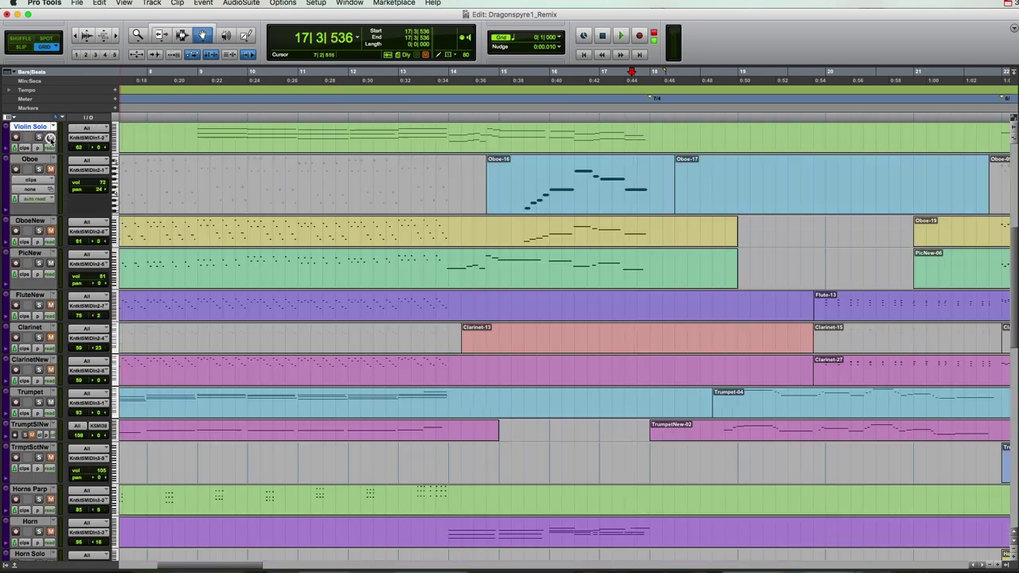
Replay the passage from 13|4 to bar 17, following the Violin Solo, woodwind, horn and tuba parts
scroll(477, 271, up, 10)
click(440, 133)
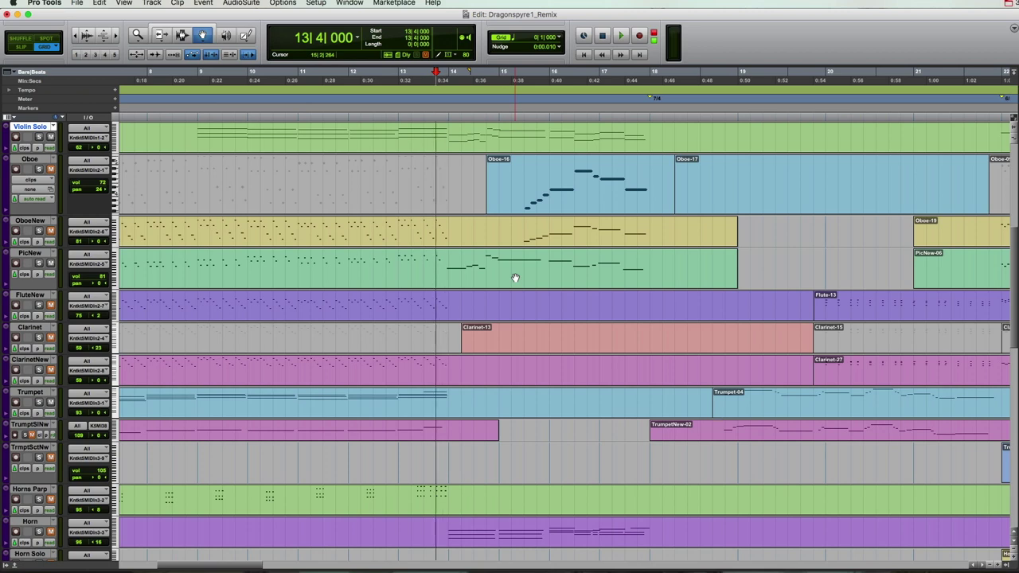
key(space)
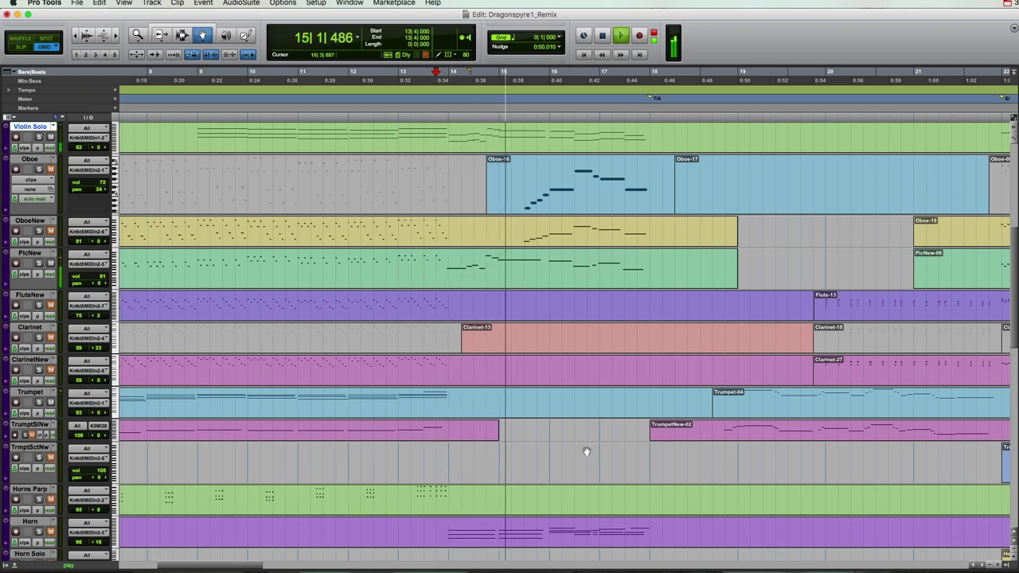
scroll(585, 451, down, 8)
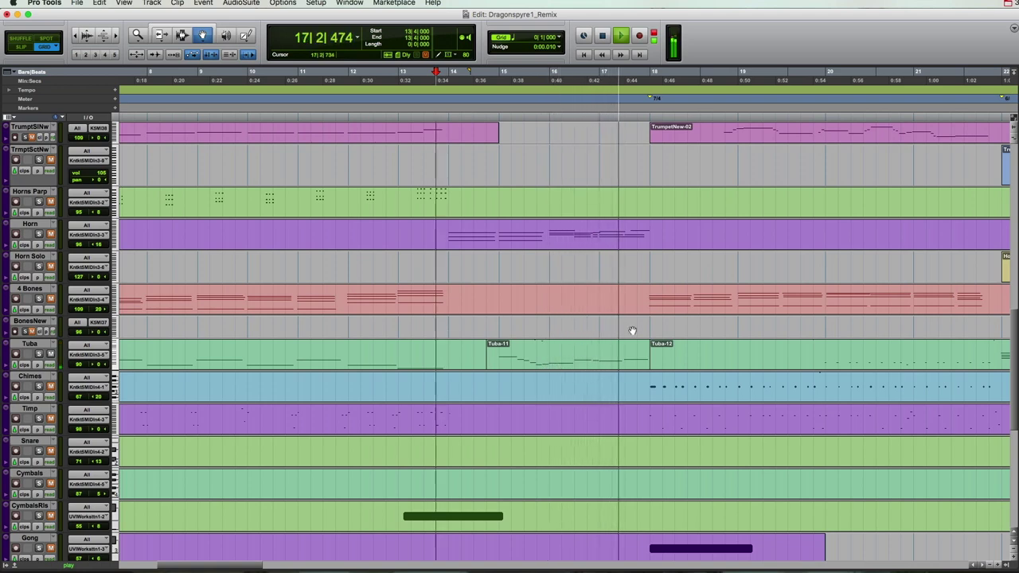
key(space)
Play the string parts from 17|4 into the 7/4 section, and stop playback
click(619, 117)
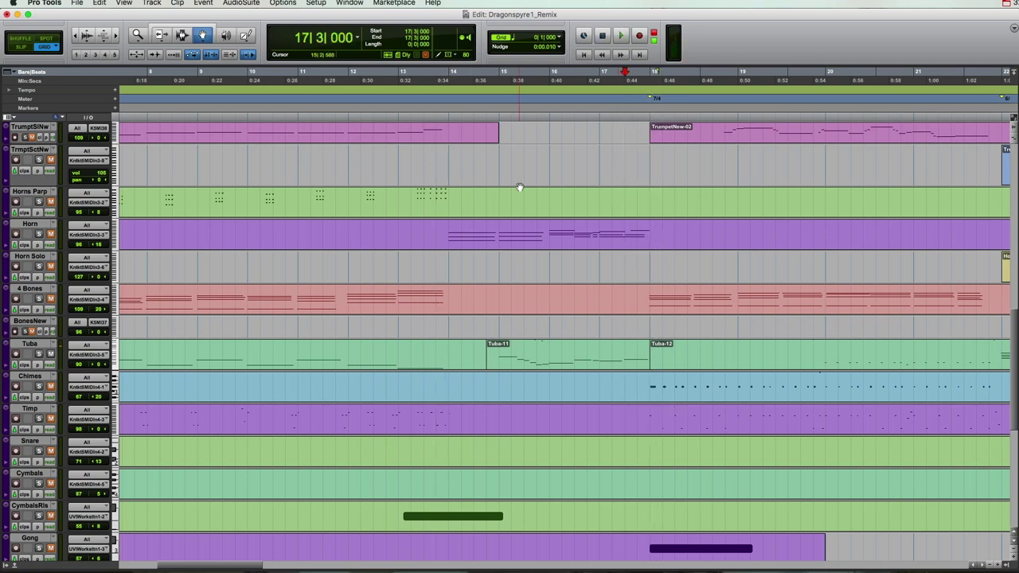
scroll(519, 187, up, 10)
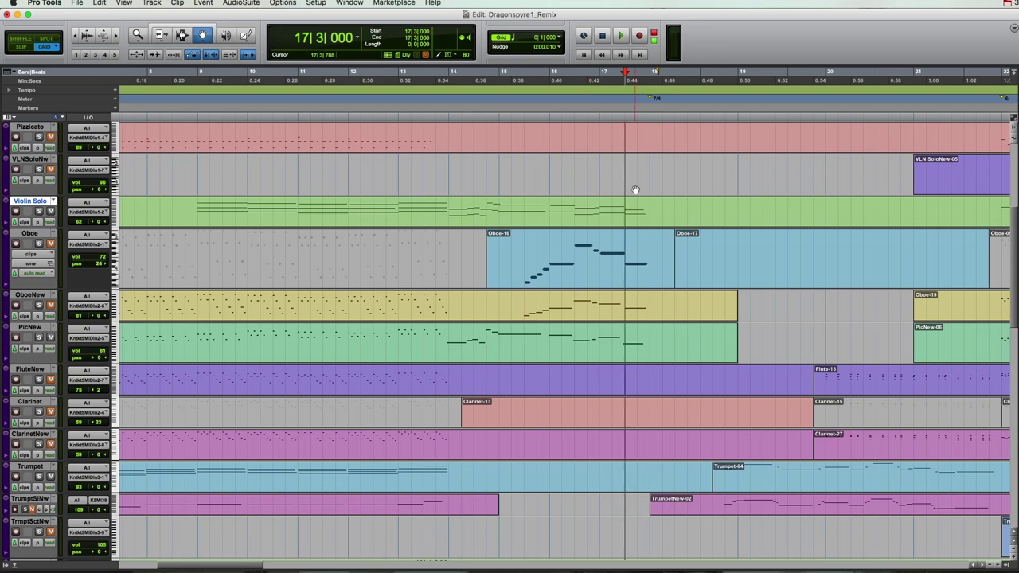
scroll(635, 189, up, 5)
scroll(636, 190, right, 5)
click(381, 117)
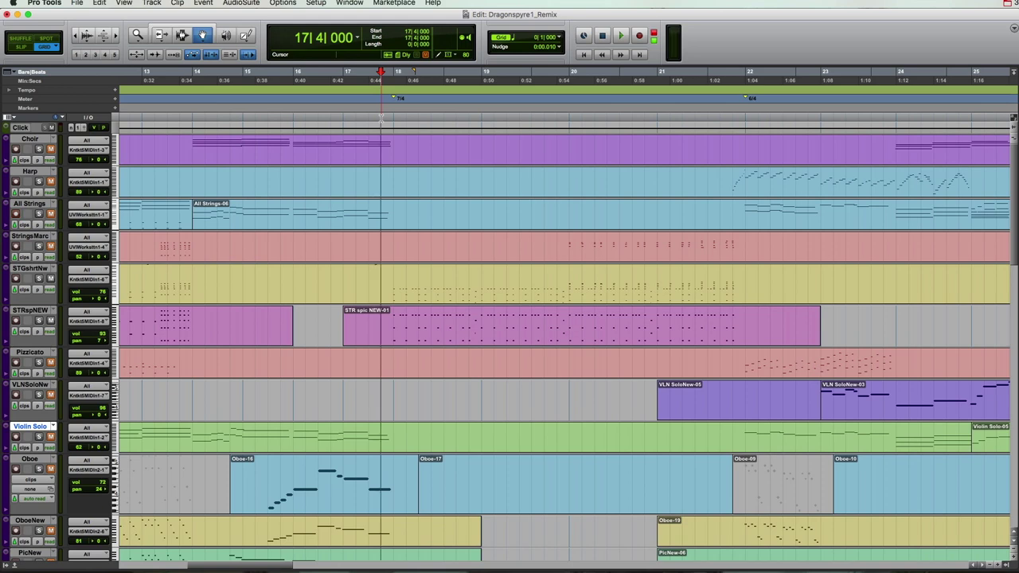
key(space)
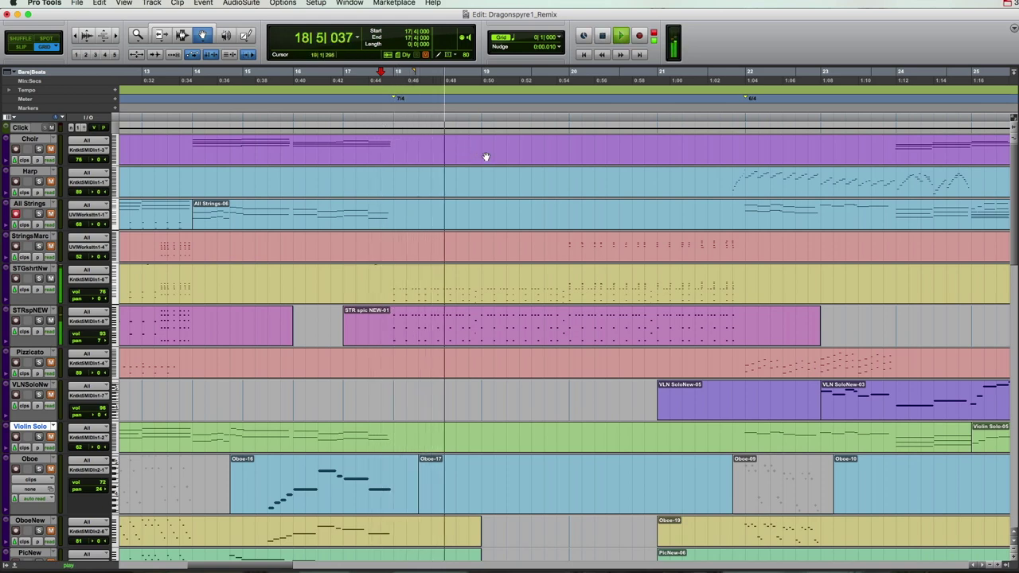
key(space)
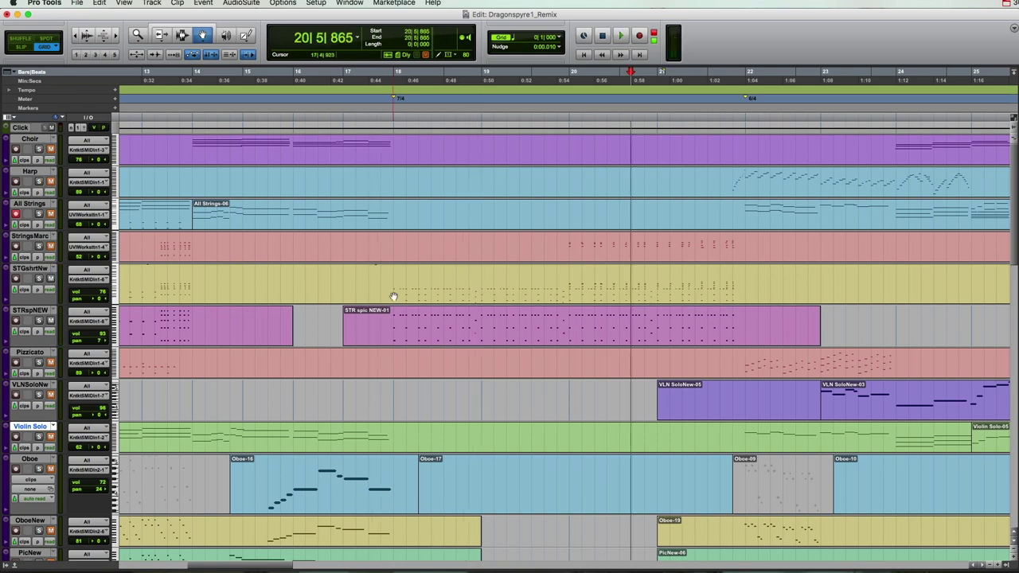
Play the 7/4 section from bar 18 through bar 21, reviewing the string, woodwind, brass and percussion tracks, and stop playback
scroll(495, 331, down, 10)
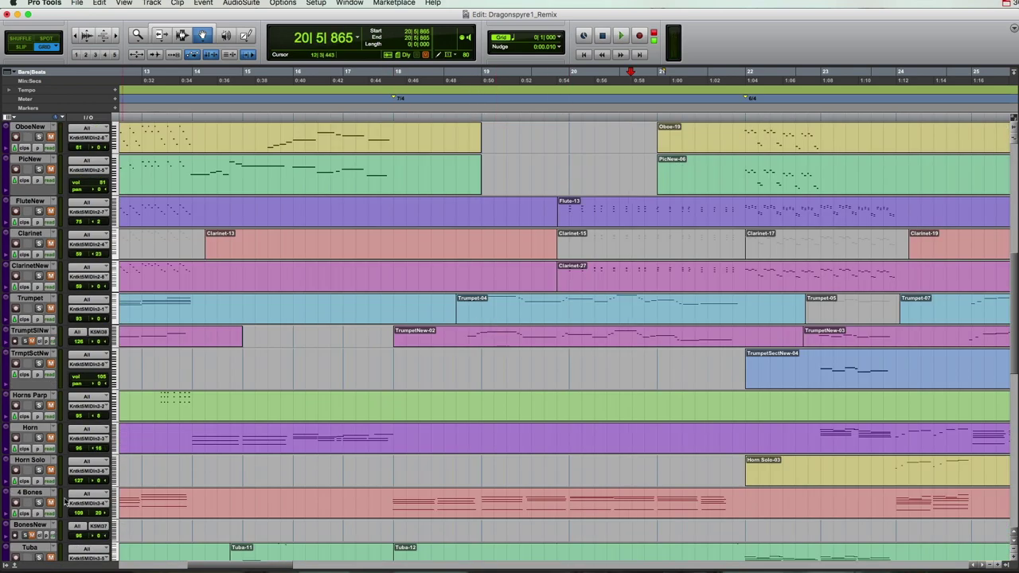
click(392, 117)
key(space)
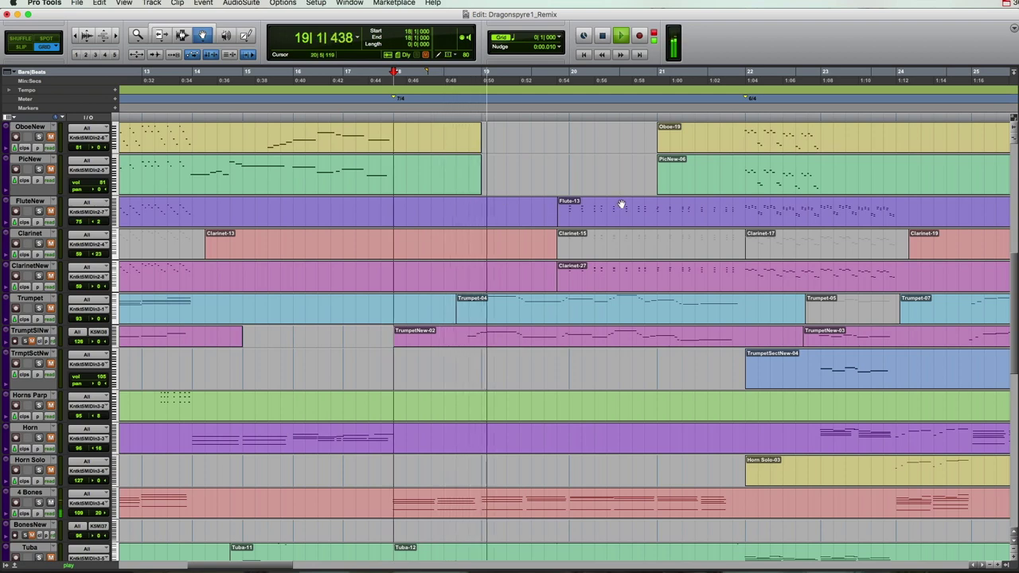
scroll(619, 204, up, 3)
scroll(622, 204, up, 5)
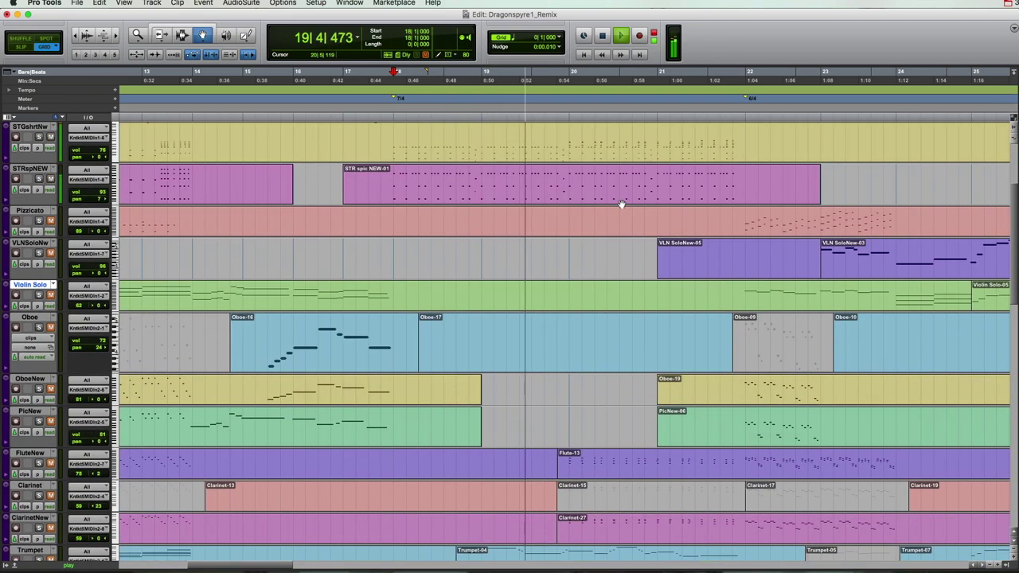
scroll(621, 204, down, 10)
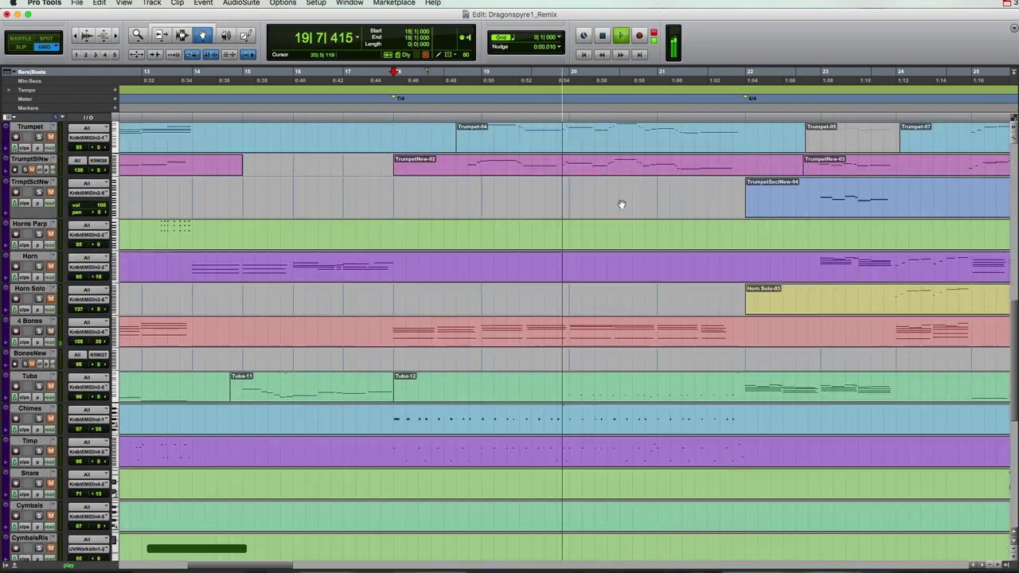
scroll(622, 205, down, 5)
scroll(621, 204, up, 12)
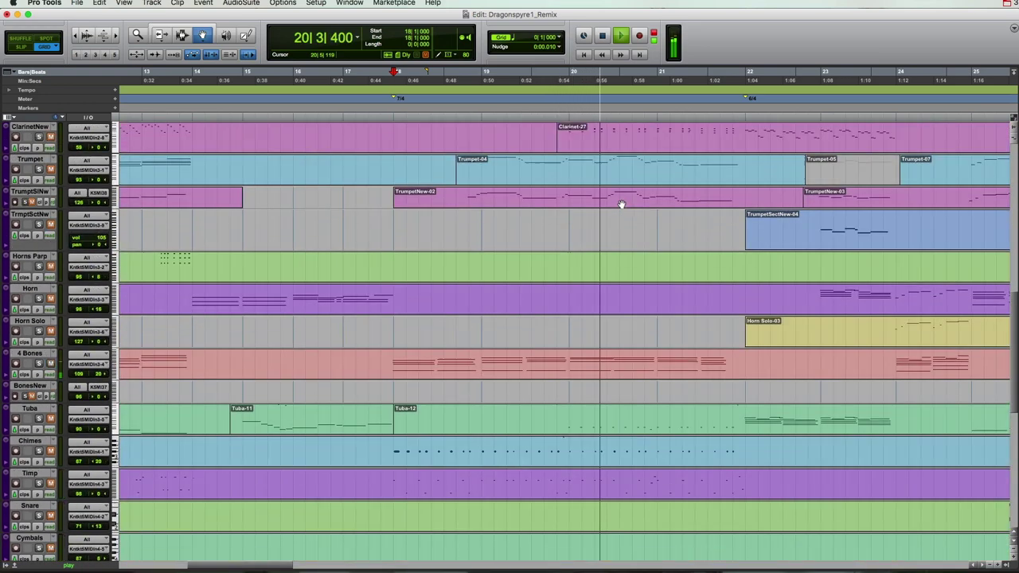
scroll(622, 204, up, 8)
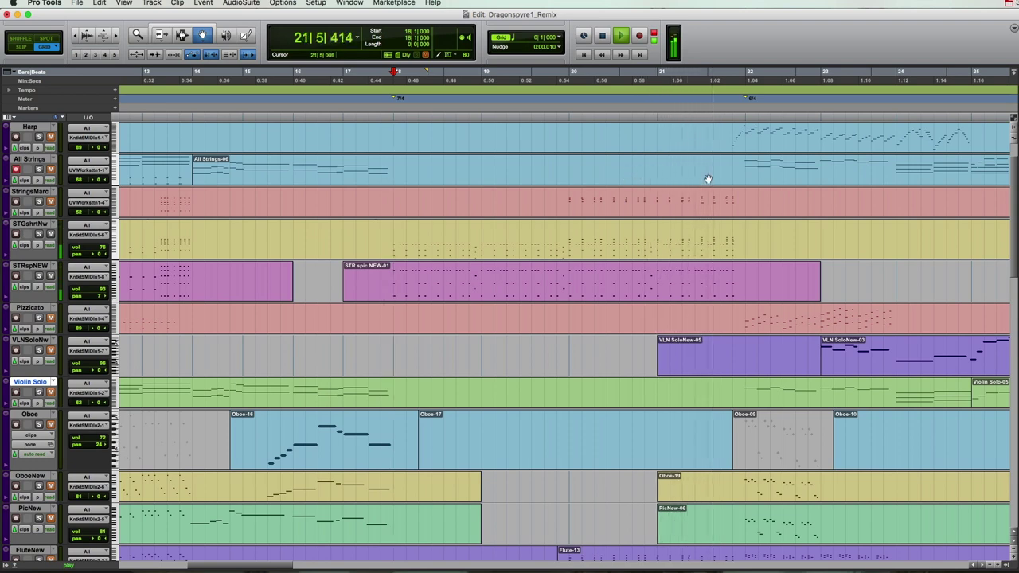
key(space)
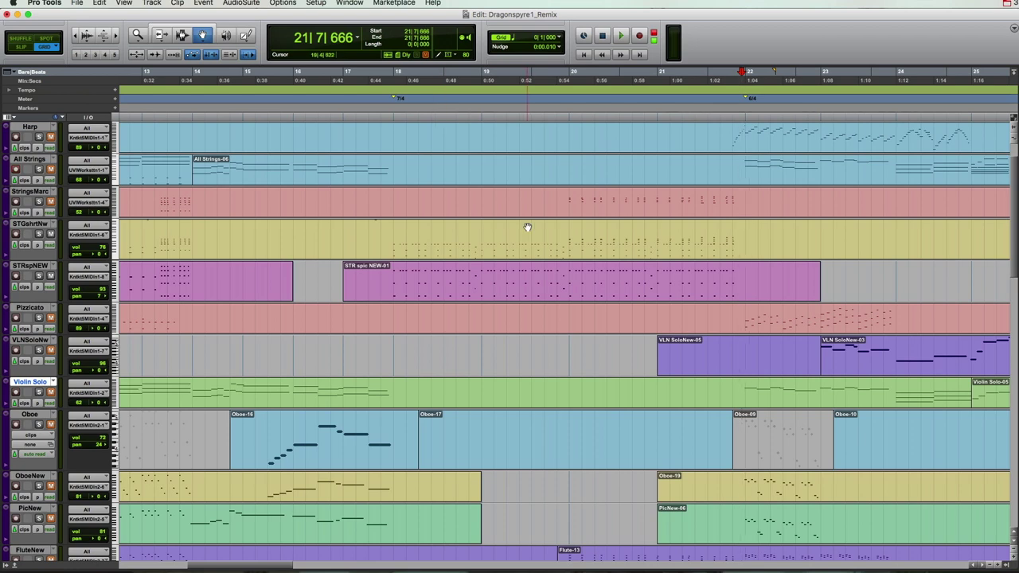
Play the Trumpet track's melody from 18|6 into bar 20, and stop playback
scroll(582, 355, down, 5)
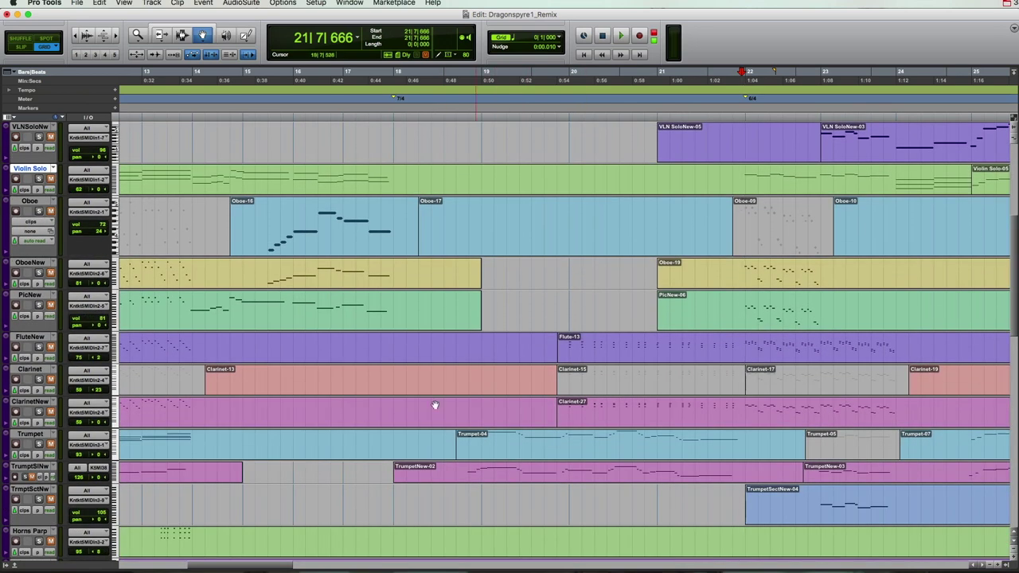
scroll(610, 345, down, 4)
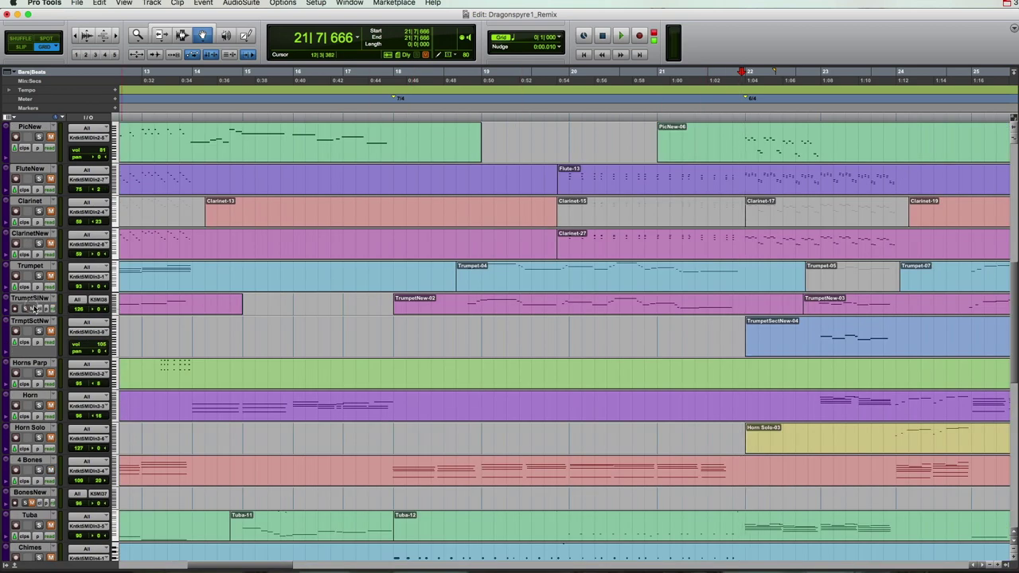
click(605, 279)
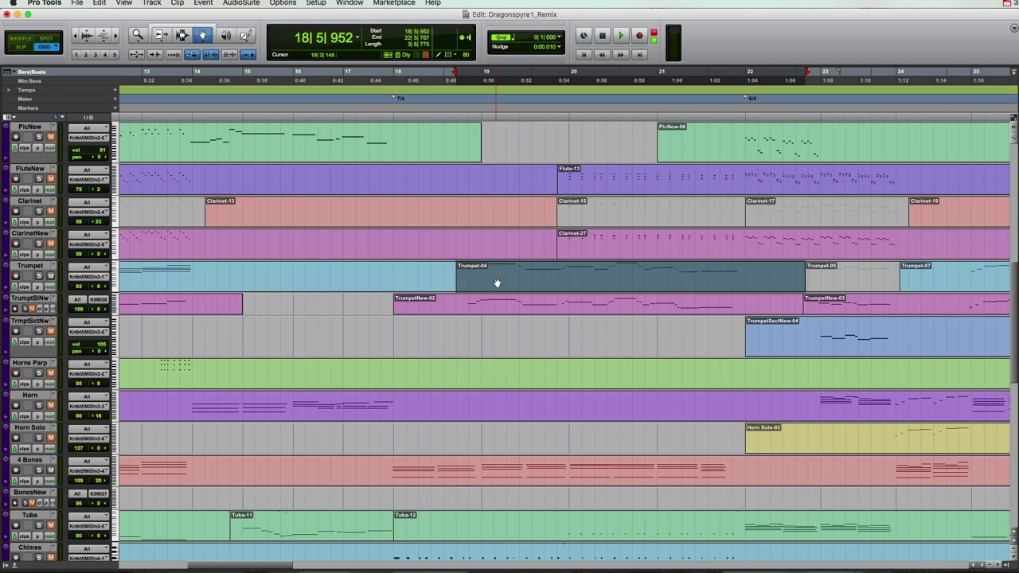
click(451, 113)
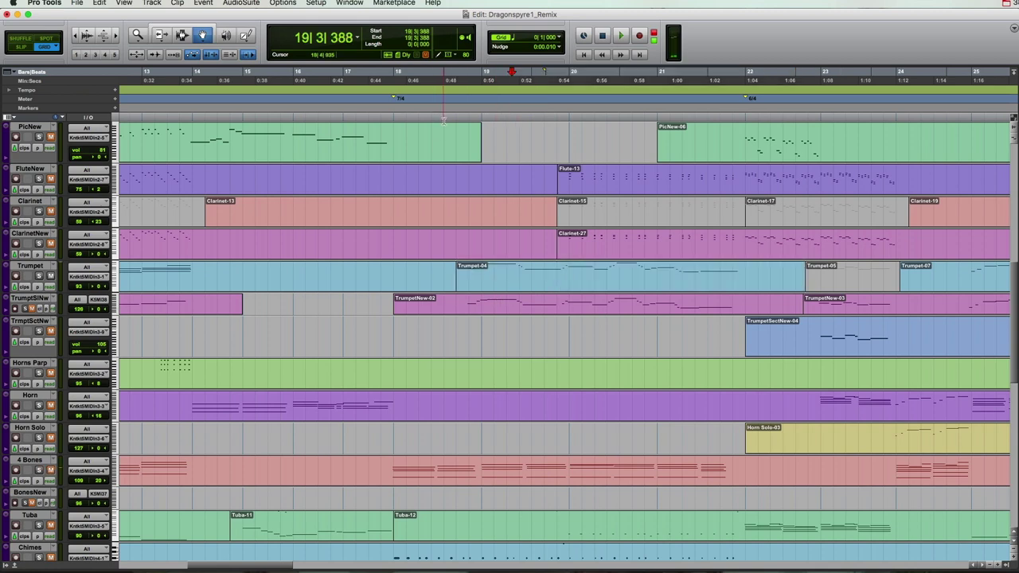
key(space)
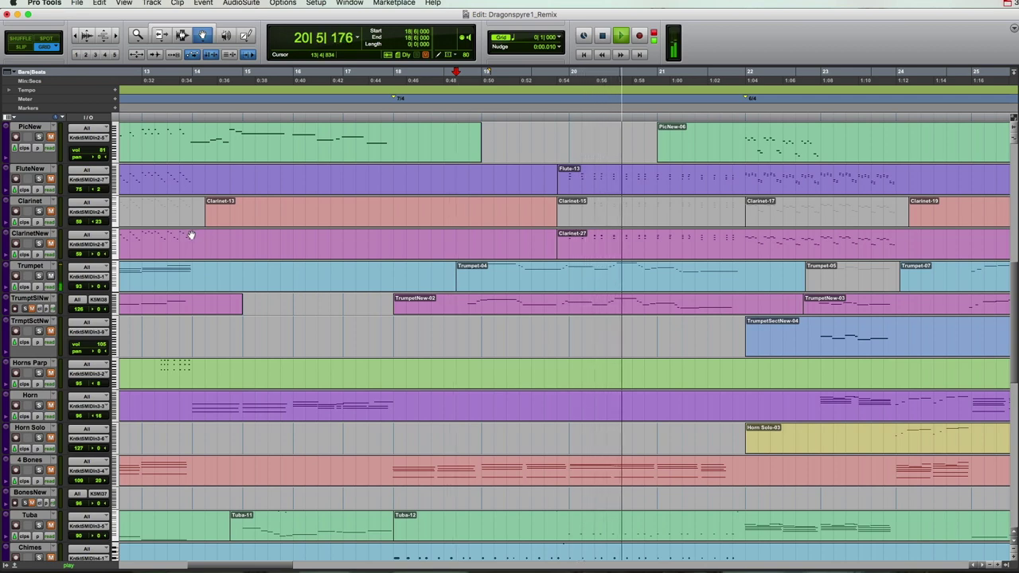
key(space)
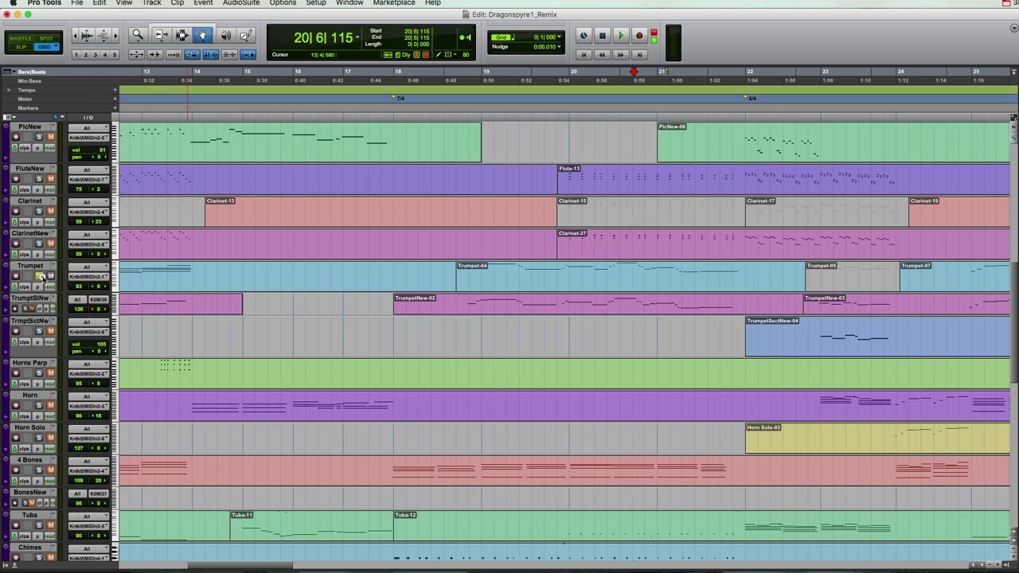
Play the TrumptSlNw version of the melody from 18|6 through bar 21, and stop playback
click(457, 239)
key(space)
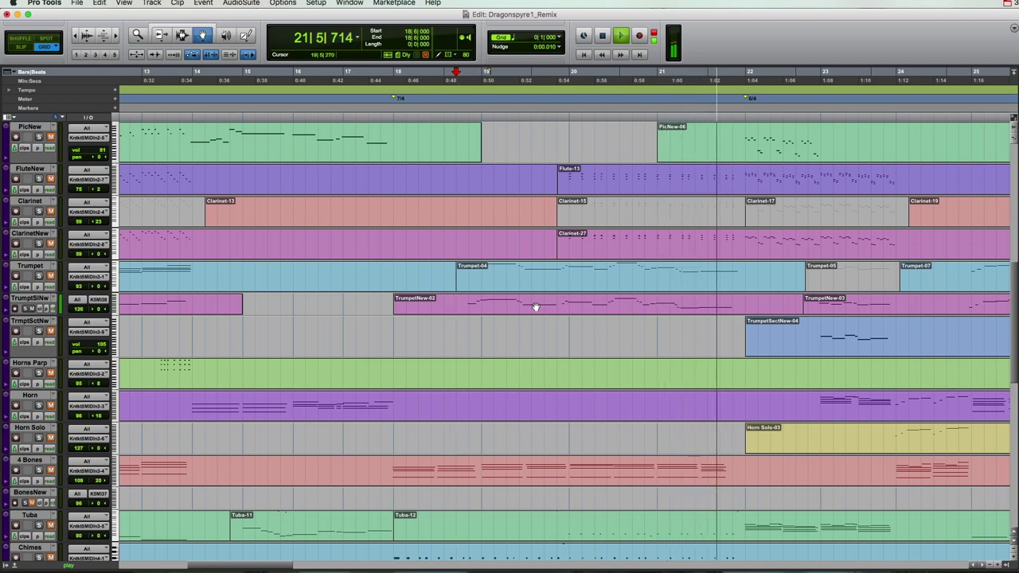
click(581, 303)
key(space)
Compare the Trumpet-04 and TrumpetNew-02 clips, and enlarge the TrumptSlNw track's height to show its notes more clearly
click(615, 273)
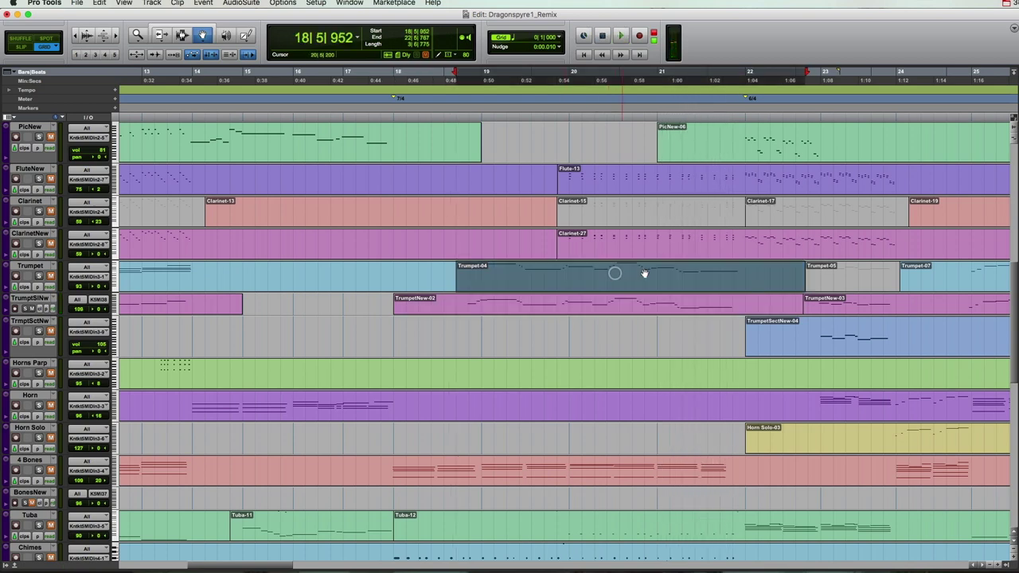
click(627, 306)
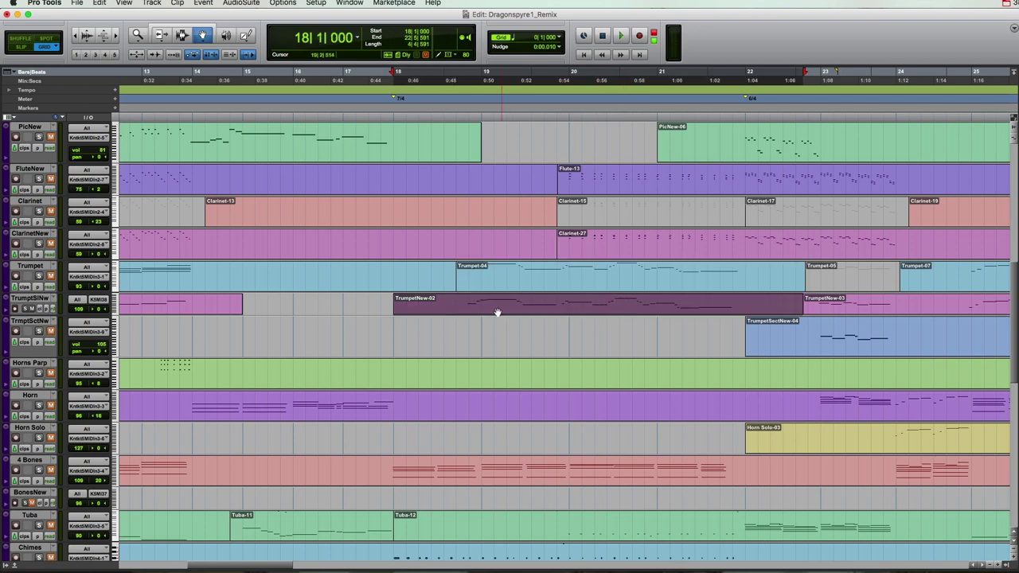
click(377, 312)
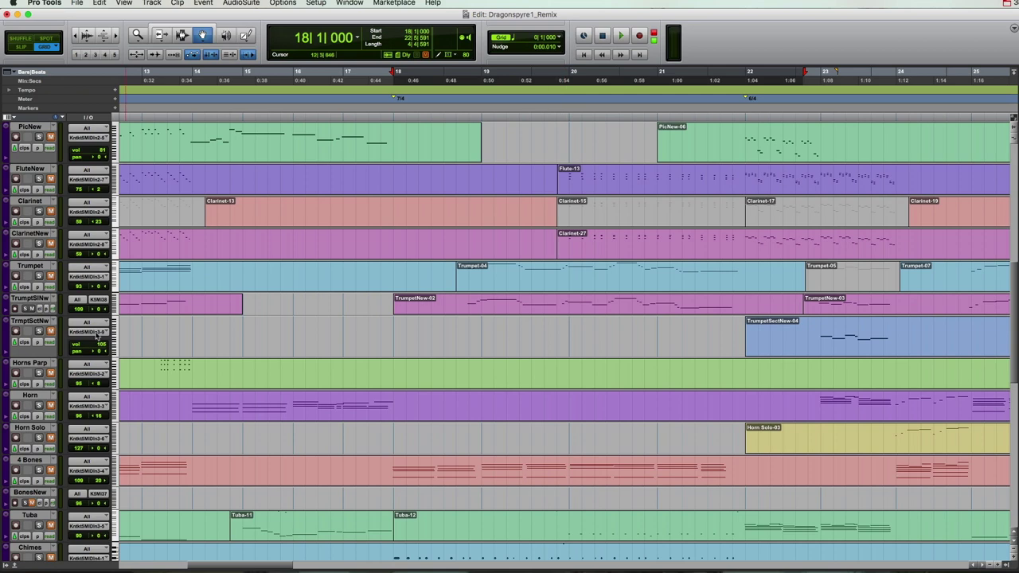
drag(113, 316, 113, 334)
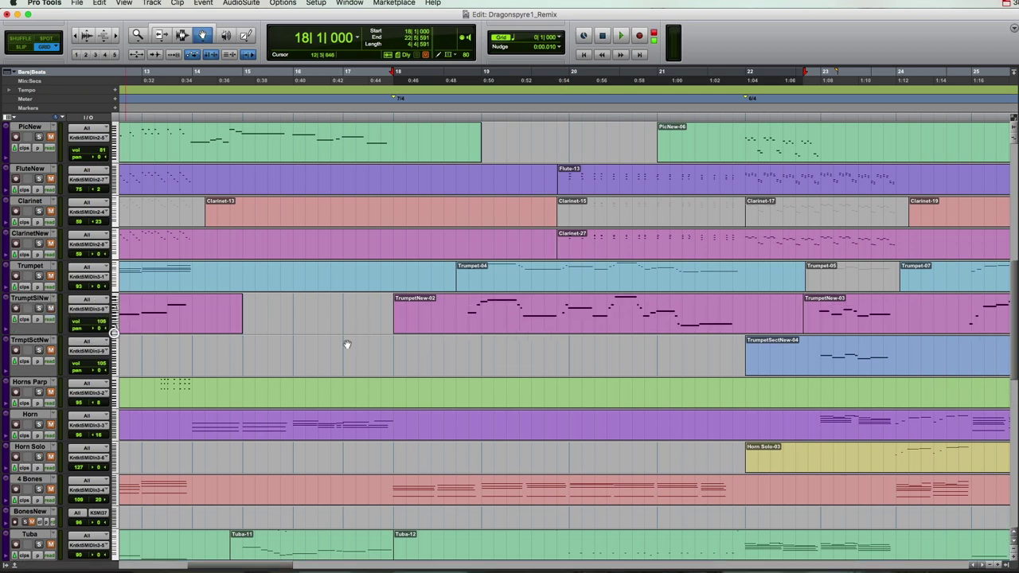
click(568, 326)
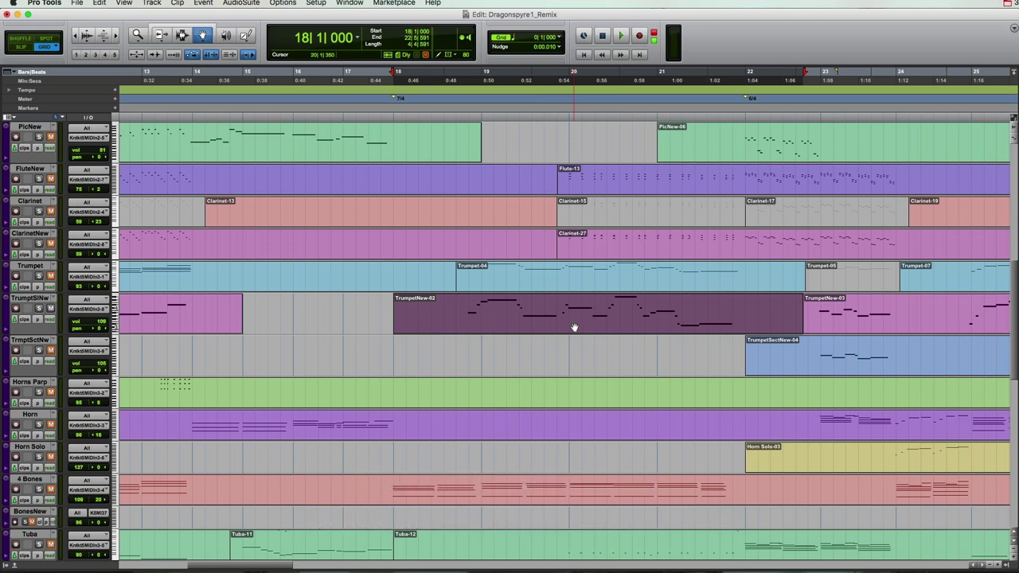
Replay the trumpet melody from 18|6 to 21|6, following the enlarged TrumptSlNw notes, and stop playback
click(451, 116)
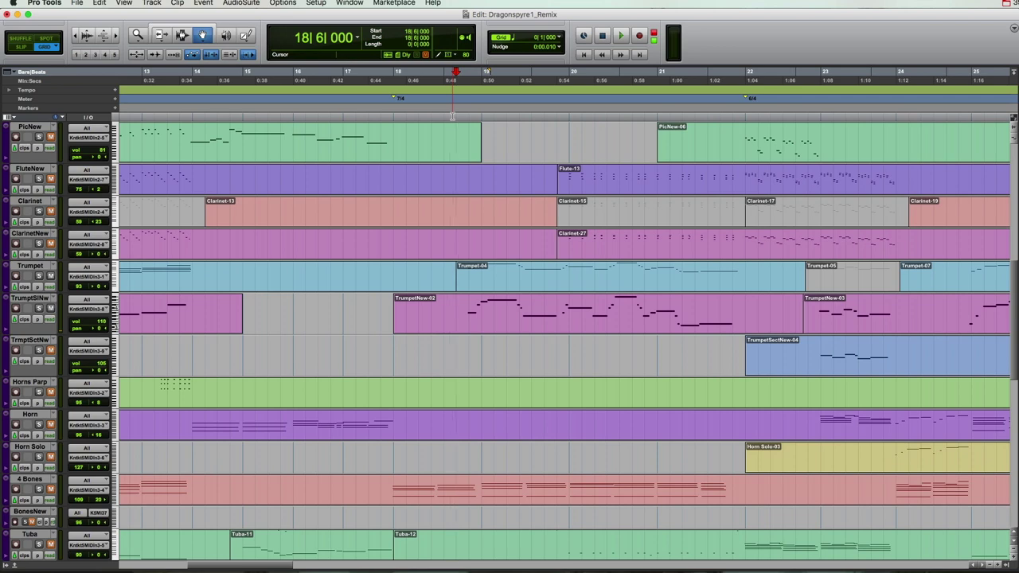
key(space)
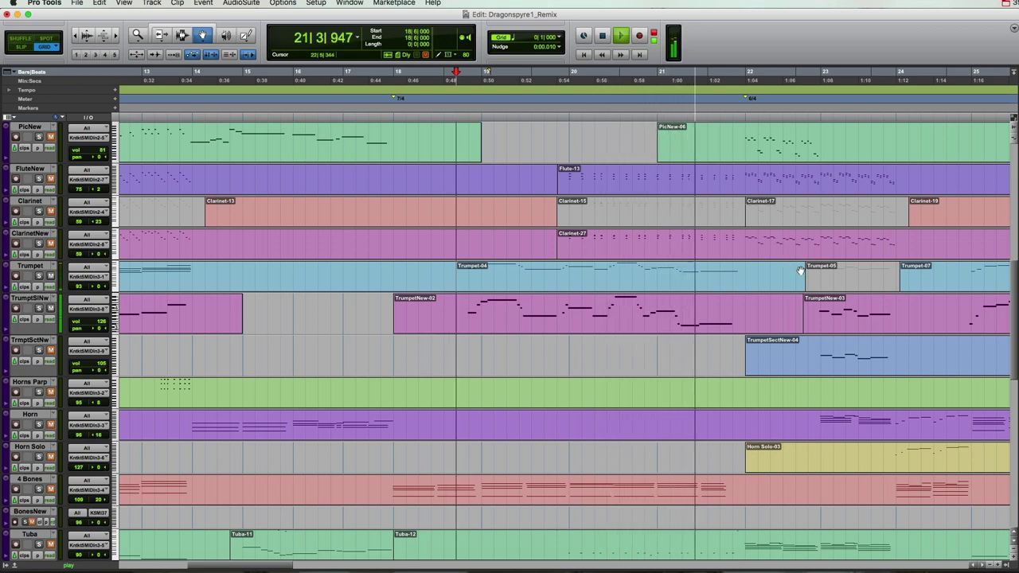
key(space)
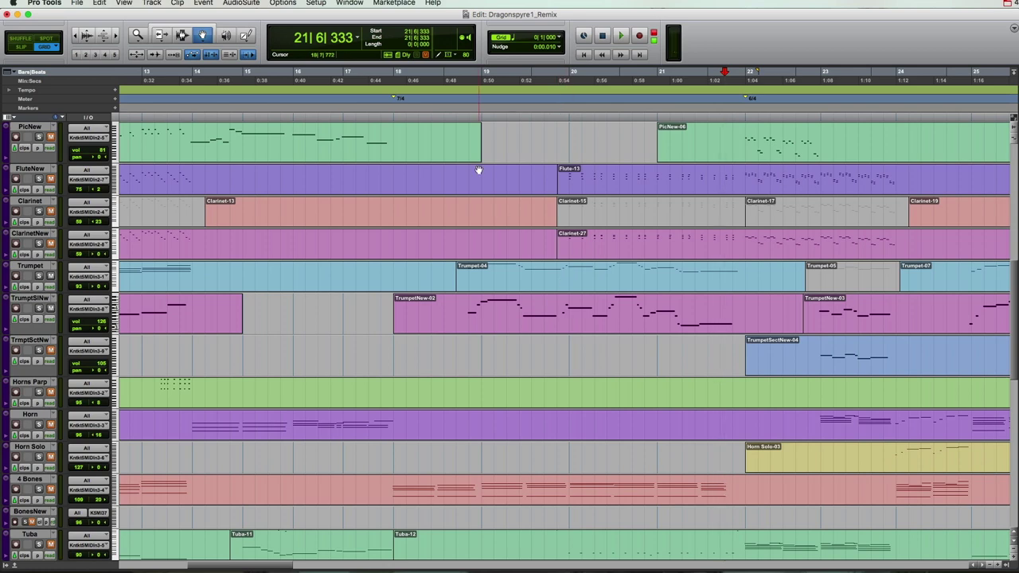
Play the percussion parts from 17|4 into the 7/4 section, following the chimes, timpani, gong and anvil
click(453, 114)
scroll(768, 269, down, 10)
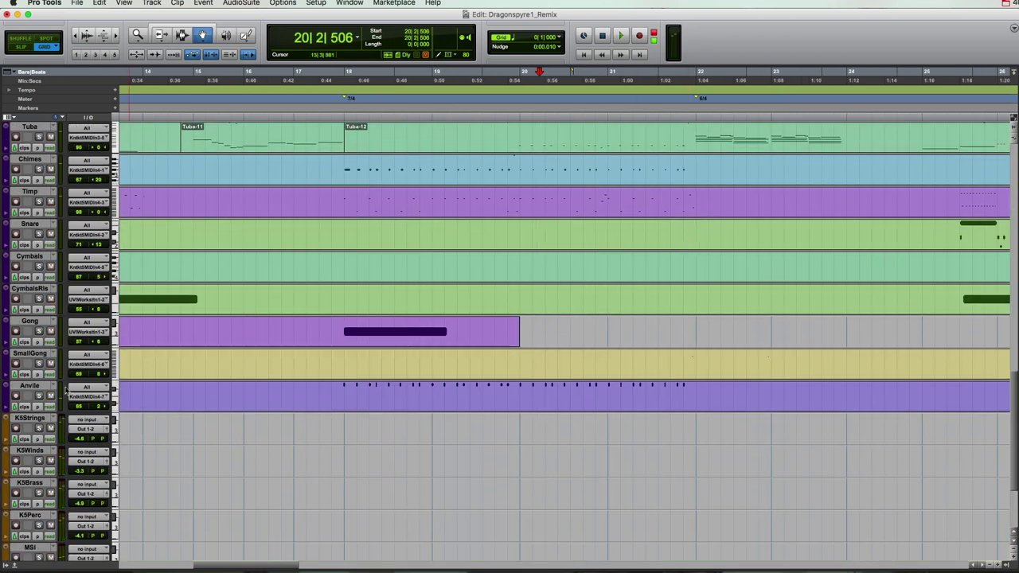
click(343, 158)
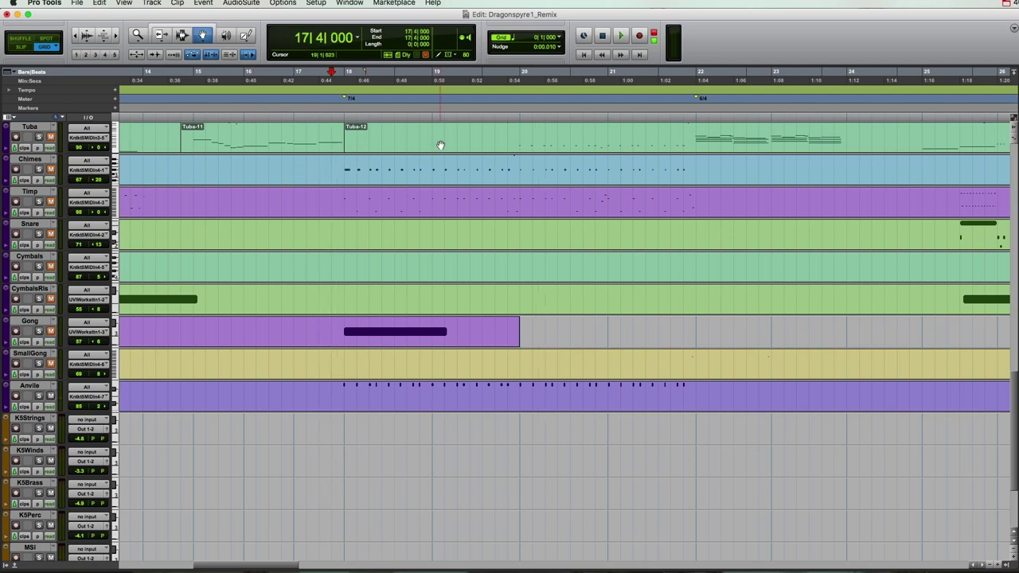
key(space)
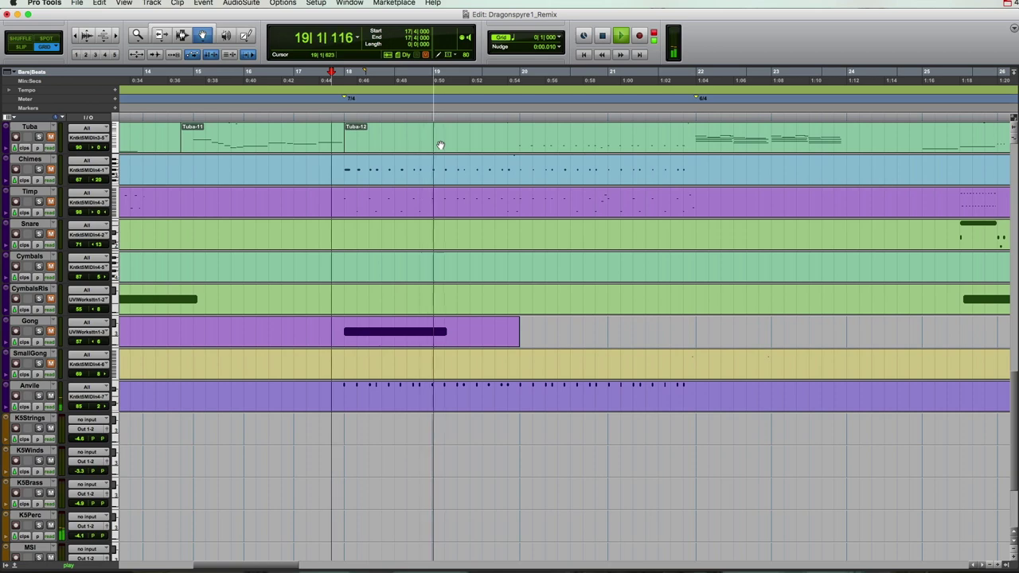
key(space)
Play the woodwind and brass parts from 25|6 into bar 27, stop playback, and return to the start of the passage
key(Tab)
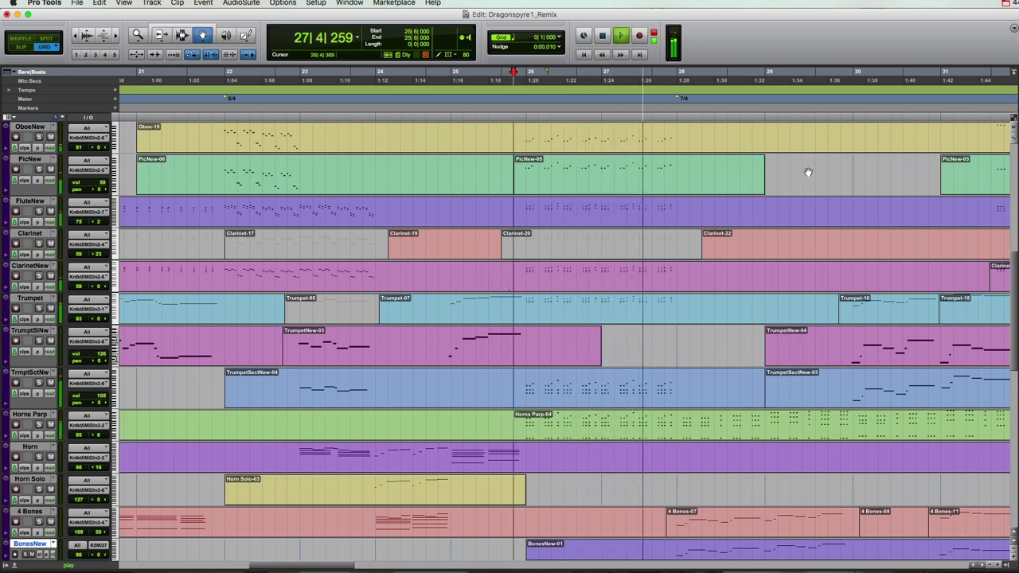
key(space)
click(523, 115)
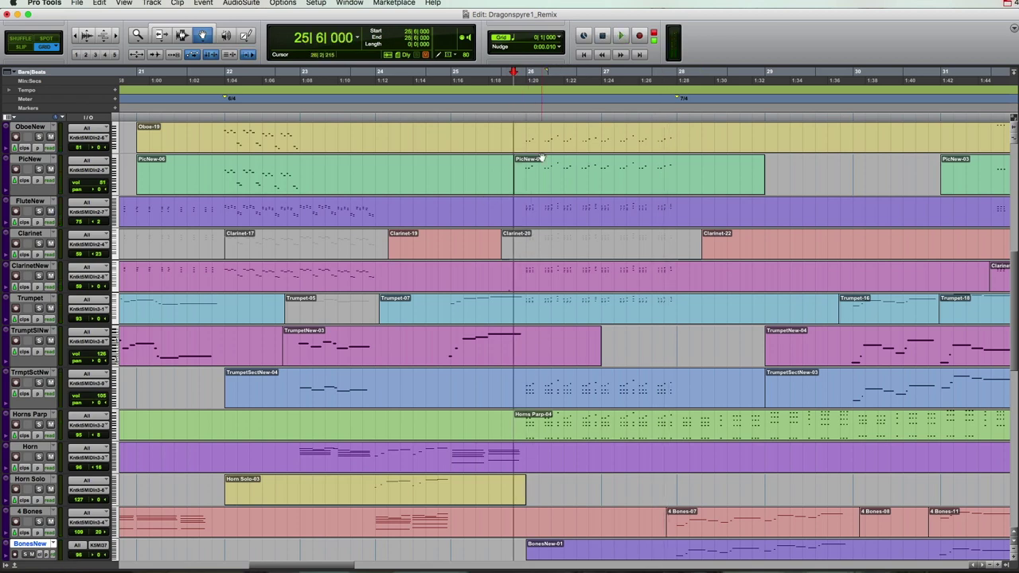
Examine how the woodwind, brass and percussion tracks are written around bars 25 to 28
scroll(490, 316, up, 3)
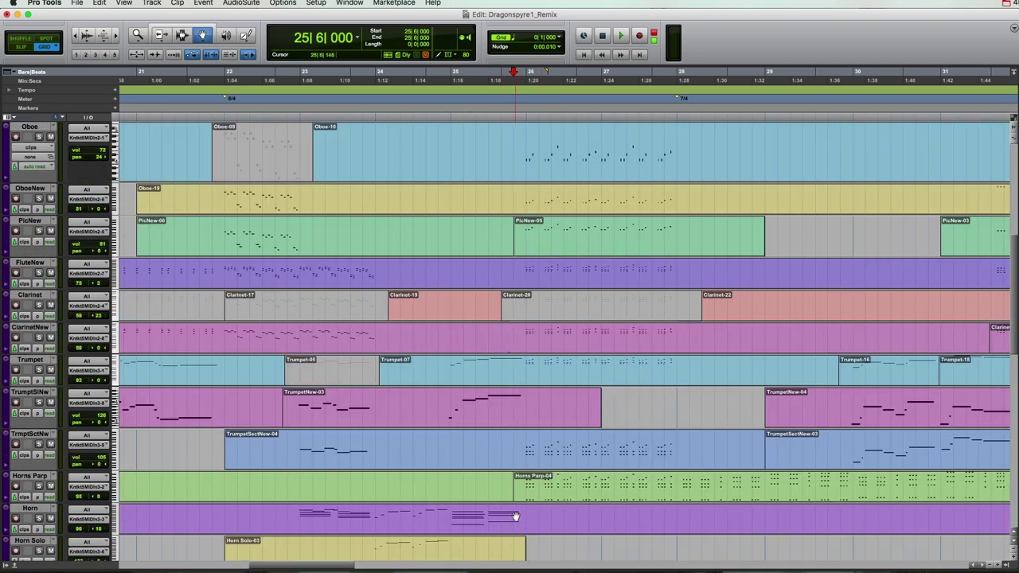
scroll(531, 503, down, 15)
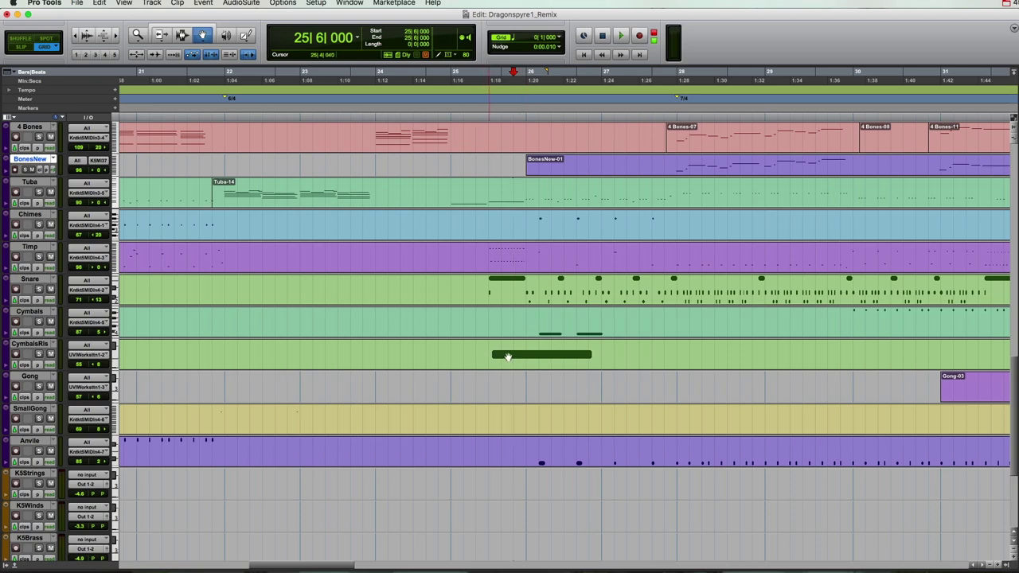
scroll(603, 284, up, 5)
scroll(605, 284, up, 5)
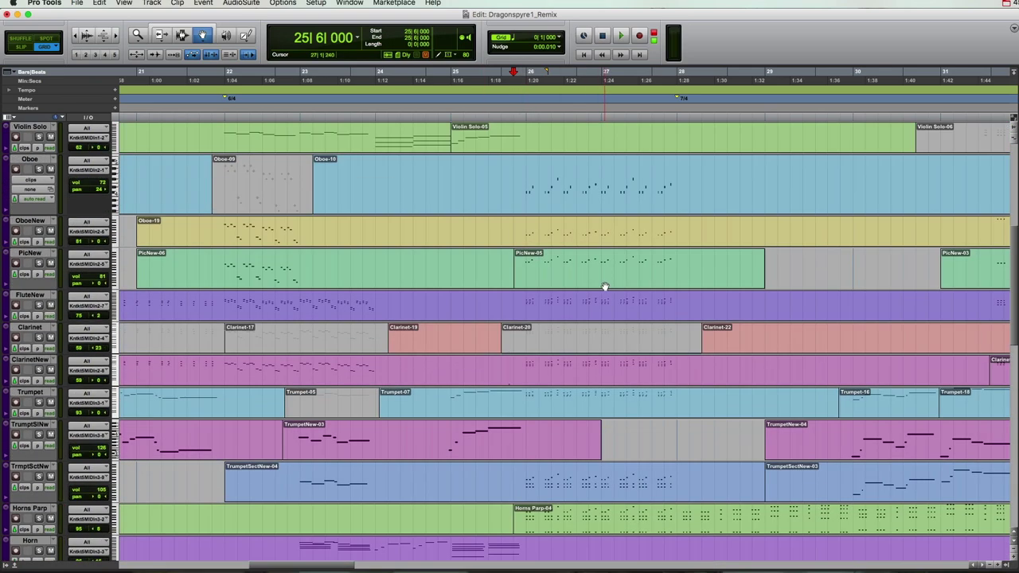
Play the arrangement from 26|1 into the 7/4 section, following the woodwind, brass and percussion parts
click(539, 175)
scroll(793, 250, right, 3)
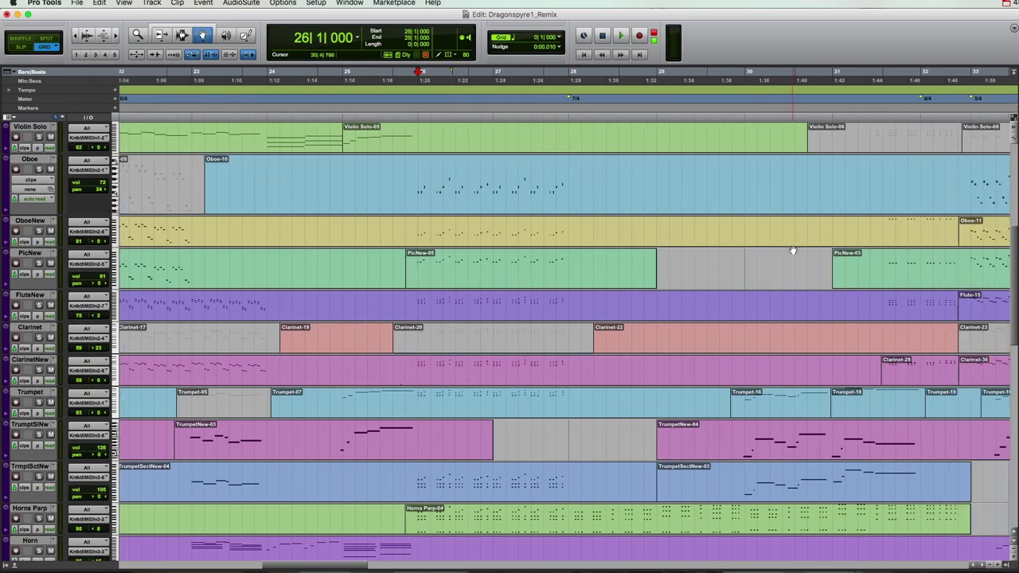
scroll(793, 250, down, 3)
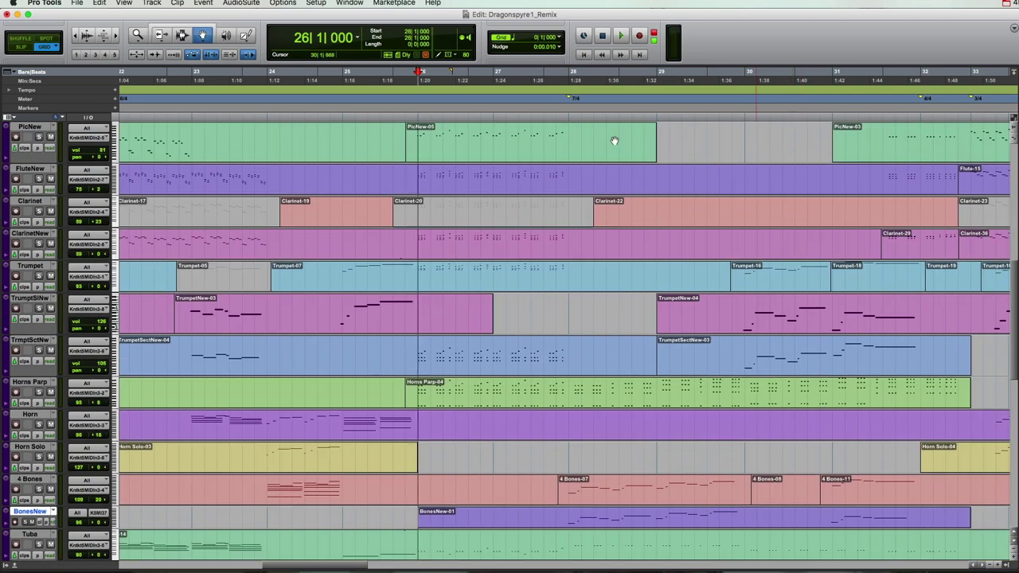
key(space)
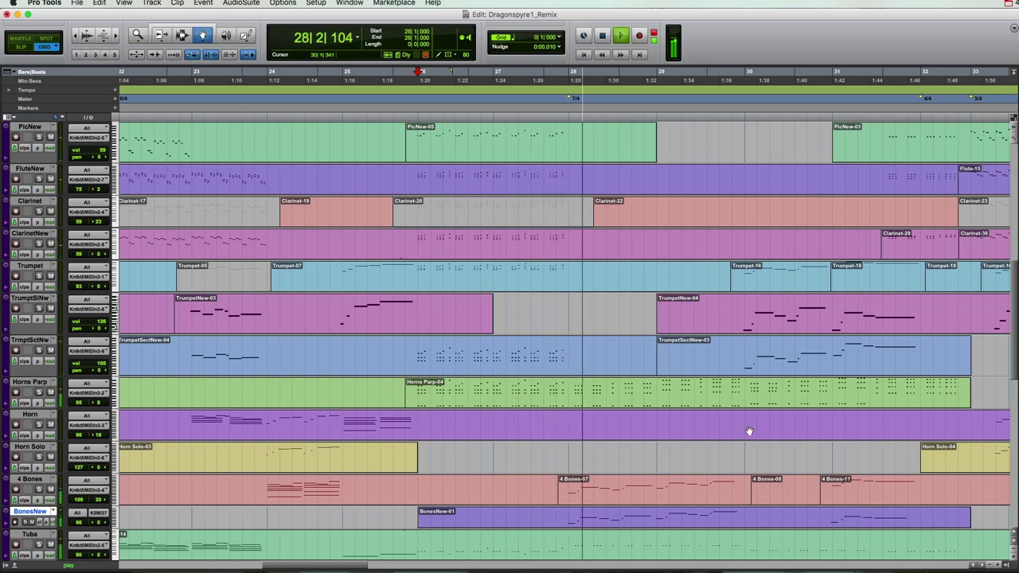
scroll(749, 432, down, 3)
scroll(749, 431, down, 2)
scroll(748, 431, right, 5)
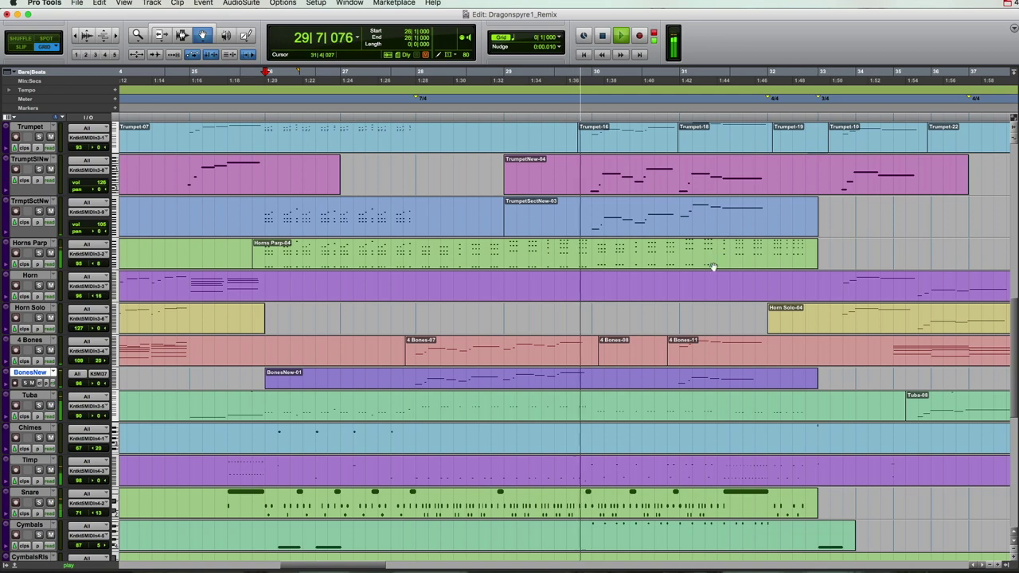
Follow the playback through bars 31 and 32, comparing the woodwind, trumpet and horn parts leading into the 3/4 section
scroll(761, 379, up, 5)
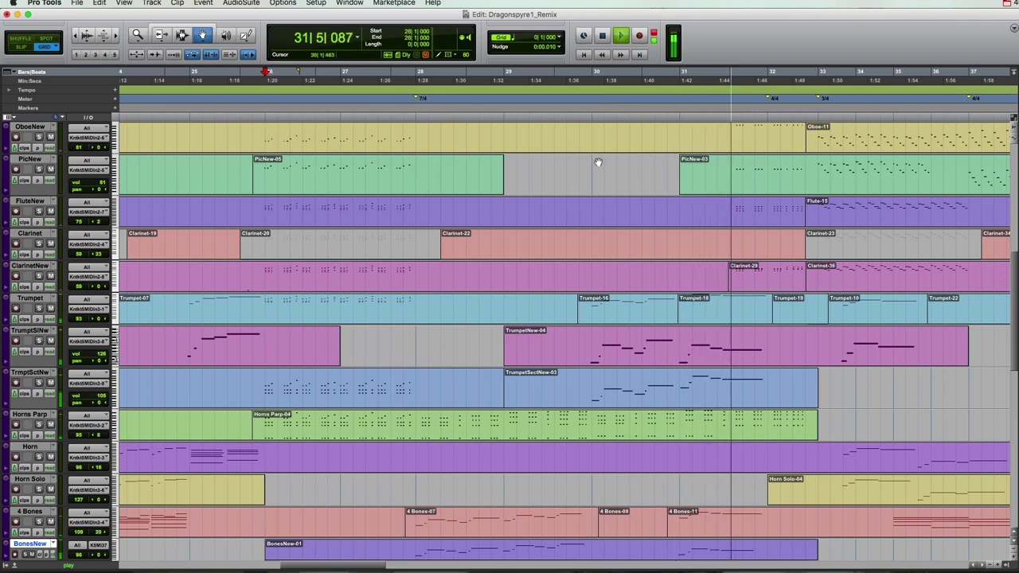
scroll(938, 405, down, 1)
scroll(939, 405, right, 8)
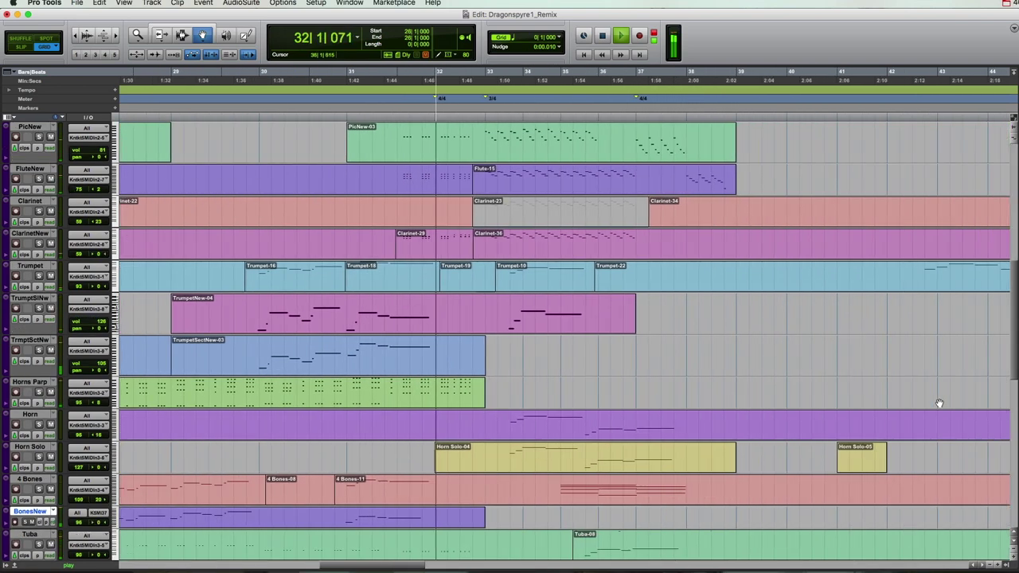
scroll(547, 363, up, 1)
scroll(547, 363, left, 2)
scroll(548, 363, up, 2)
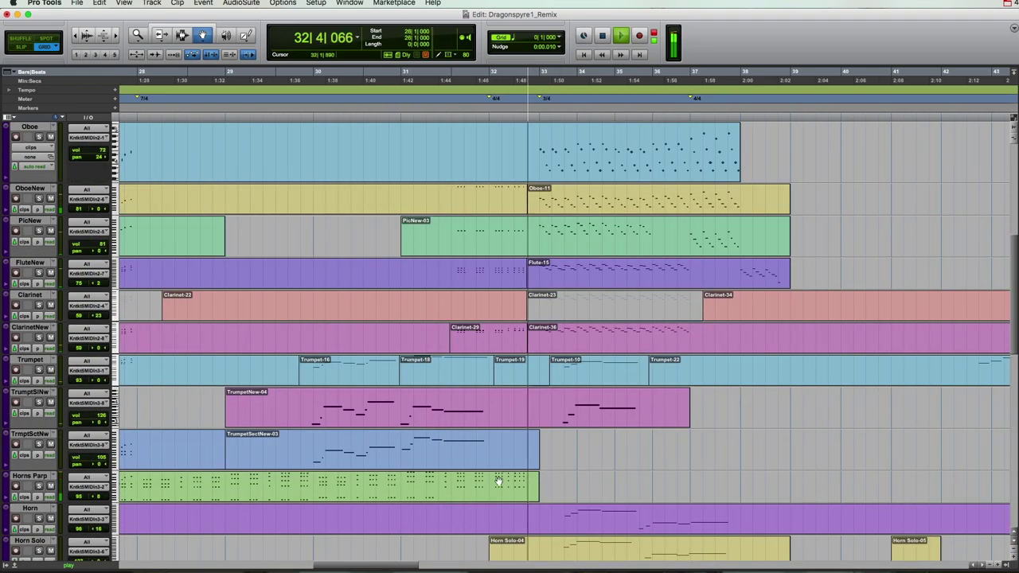
Inspect the Horns Parp and Choir notes in the MIDI editor, selecting the Choir's repeated upper chord notes across bars 31 and 32
key(ctrl+equal)
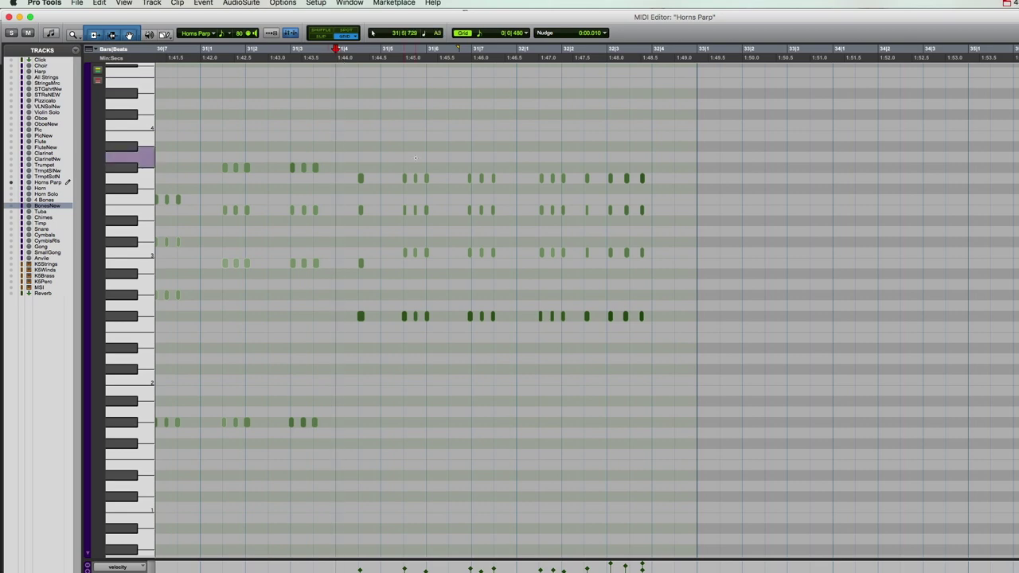
drag(283, 162, 552, 283)
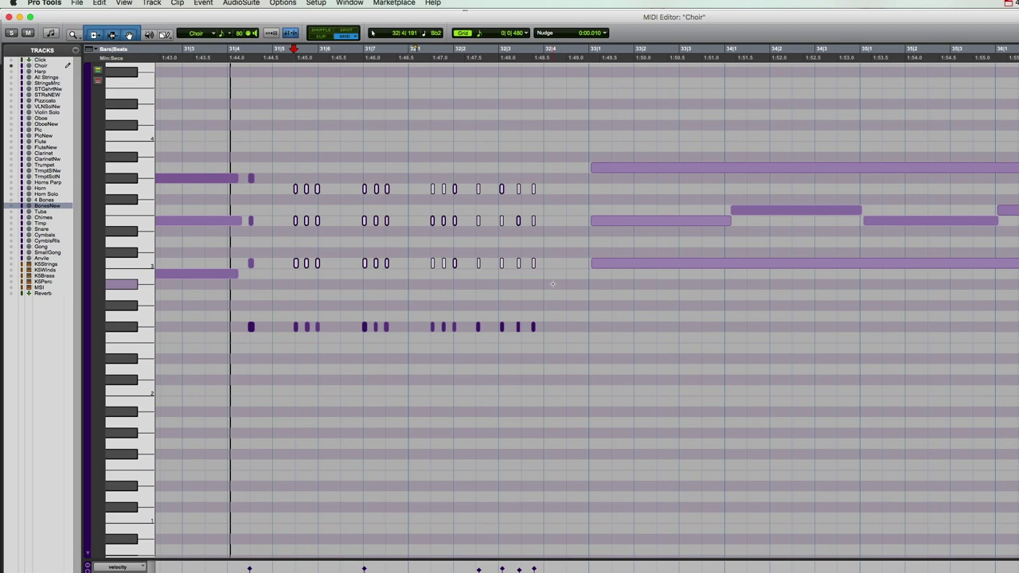
click(605, 263)
Play the Choir's repeated chords from 31|4 into the 3/4 section, close the MIDI editor, and stop playback
drag(233, 58, 569, 72)
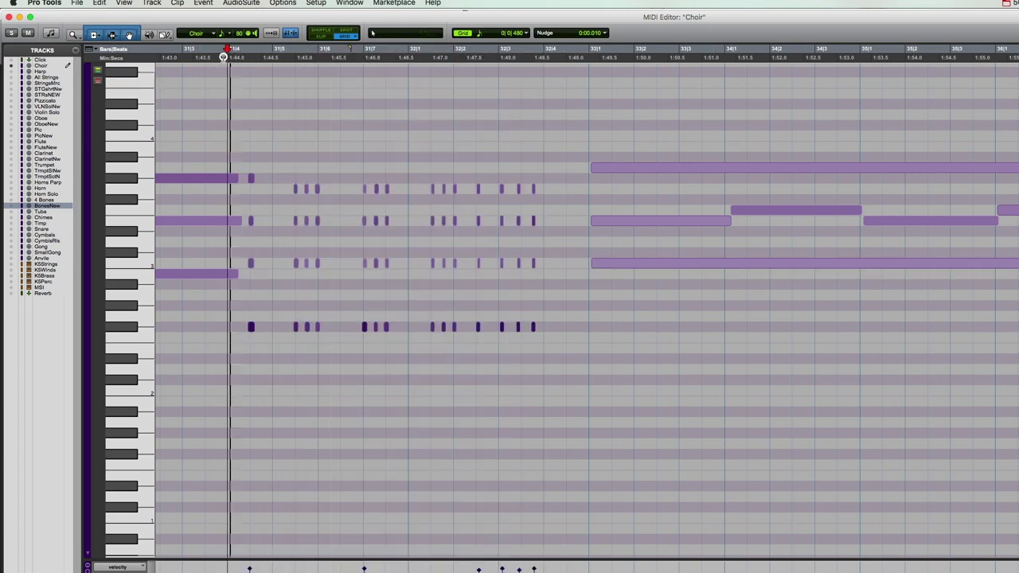
key(space)
click(19, 17)
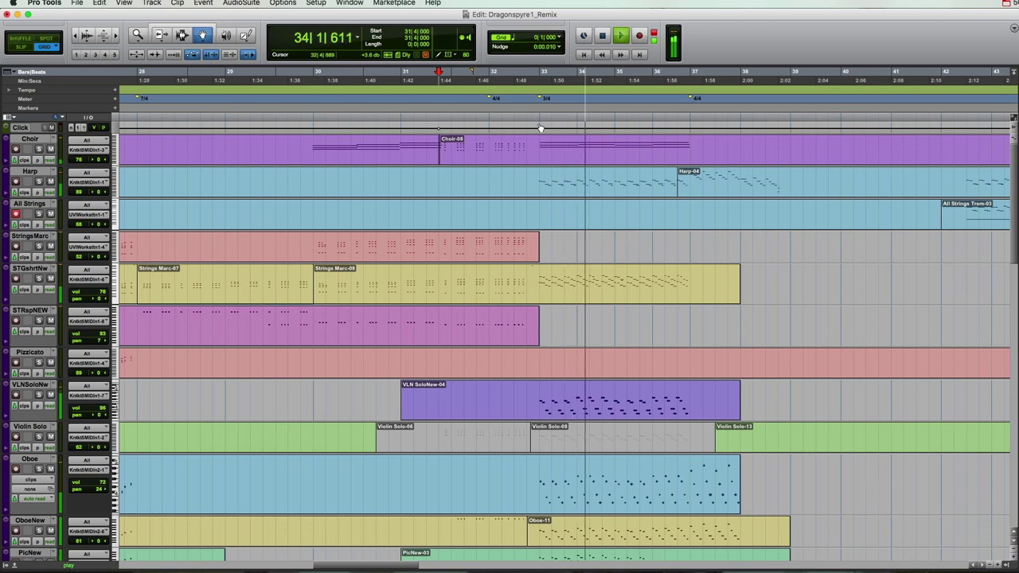
key(space)
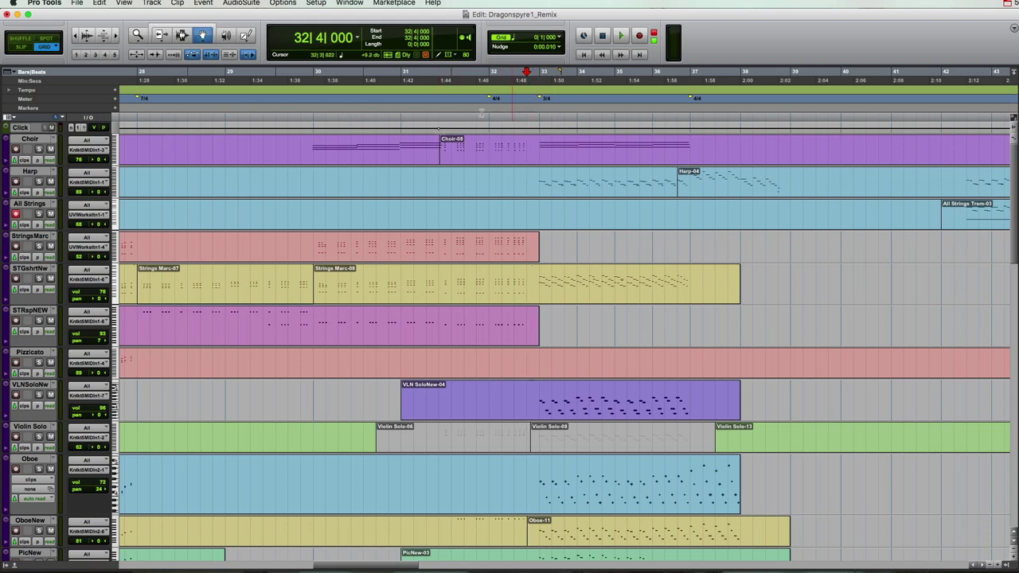
Play the trumpet melody from 29|7 to 30|6, following the TrumptSlNw and TrmptSctNw parts
scroll(52, 464, down, 10)
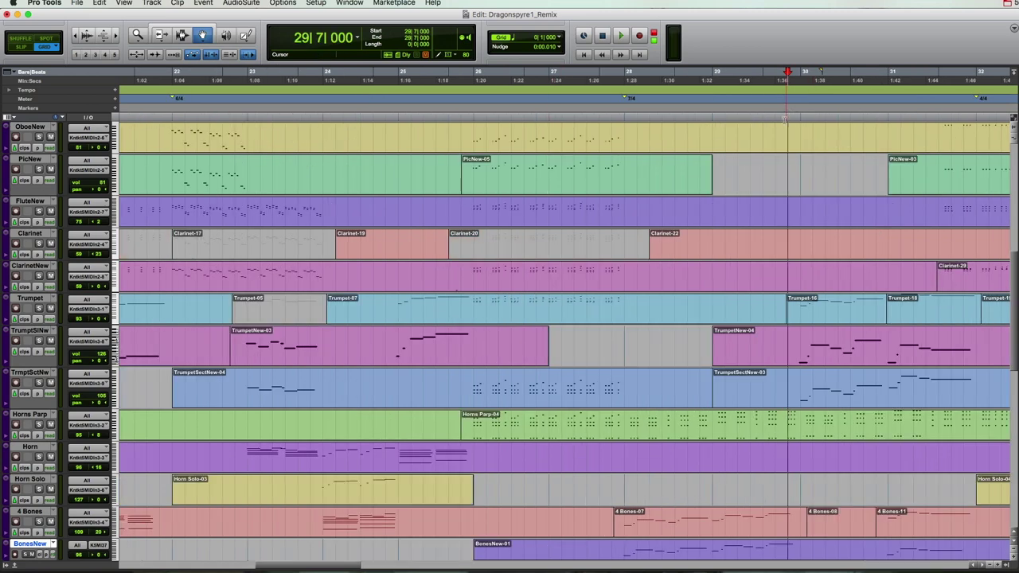
scroll(886, 218, right, 5)
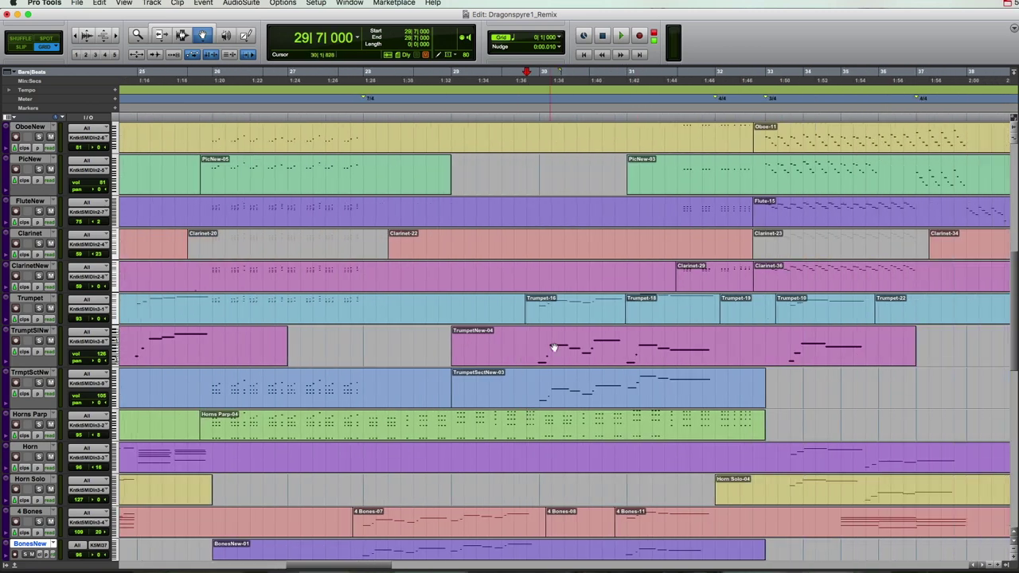
key(space)
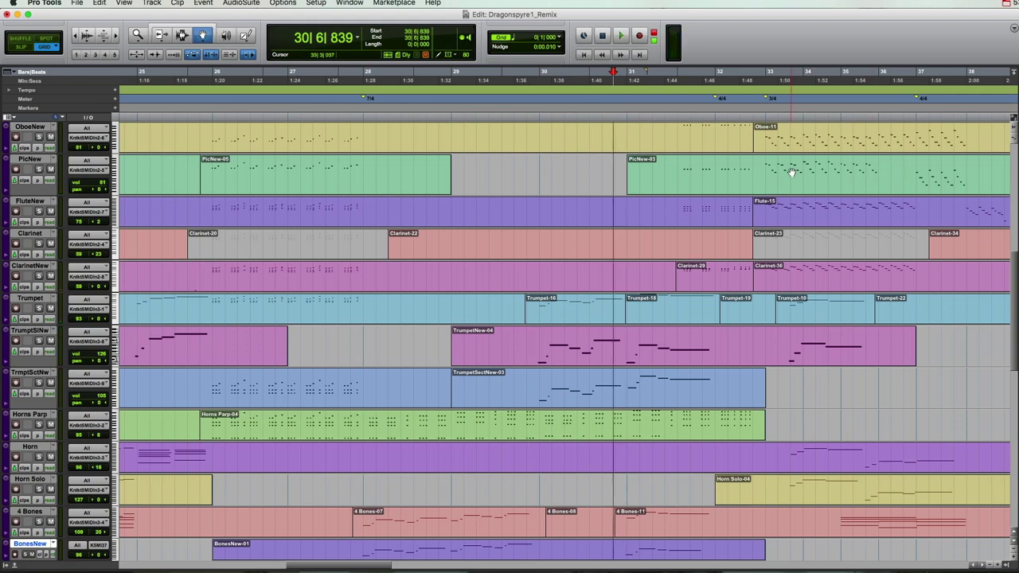
Go back to the 6/4 section and play the horn and trombone phrase from 23|6 to 24|6 for comparison
scroll(856, 331, left, 10)
click(213, 116)
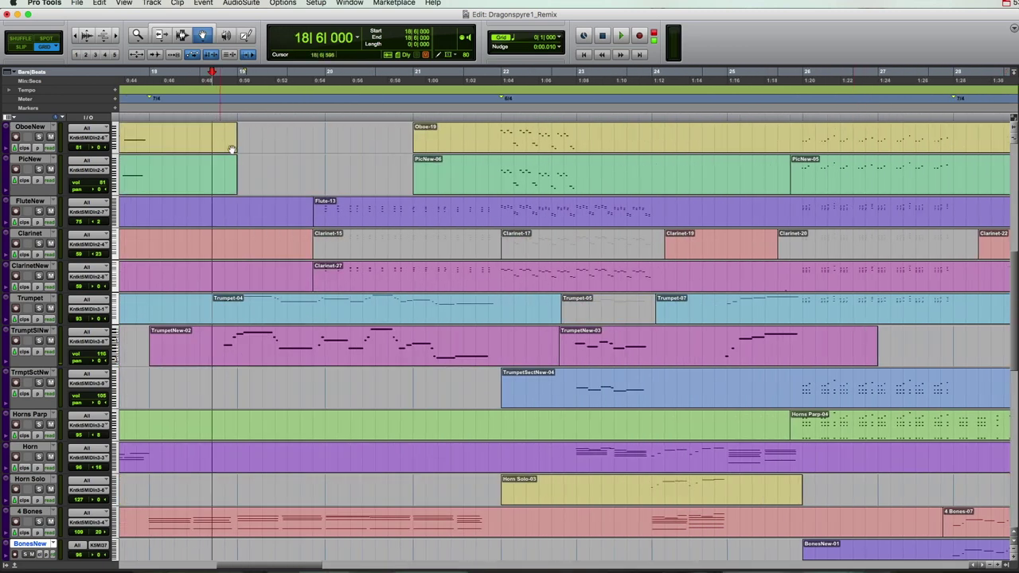
click(643, 130)
key(space)
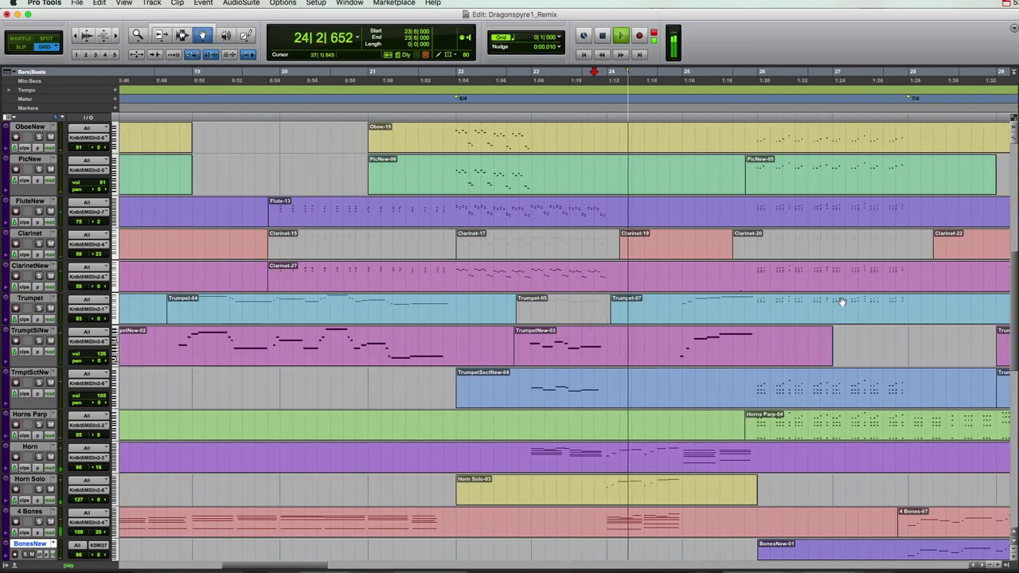
scroll(918, 281, left, 3)
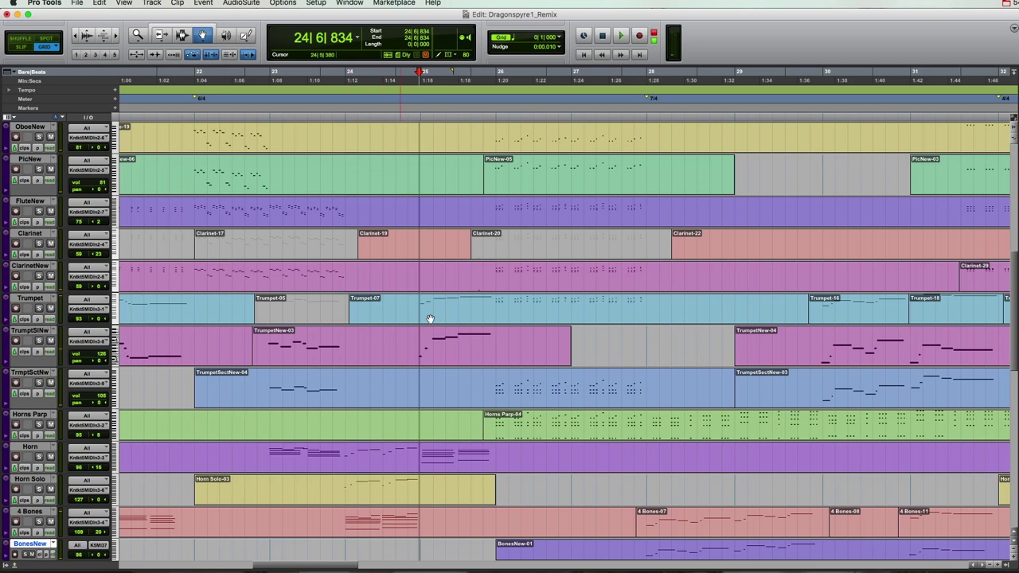
Examine the layout of the whole arrangement, comparing the clips around bars 29 to 46 with those from bar 63 onward
scroll(731, 373, right, 5)
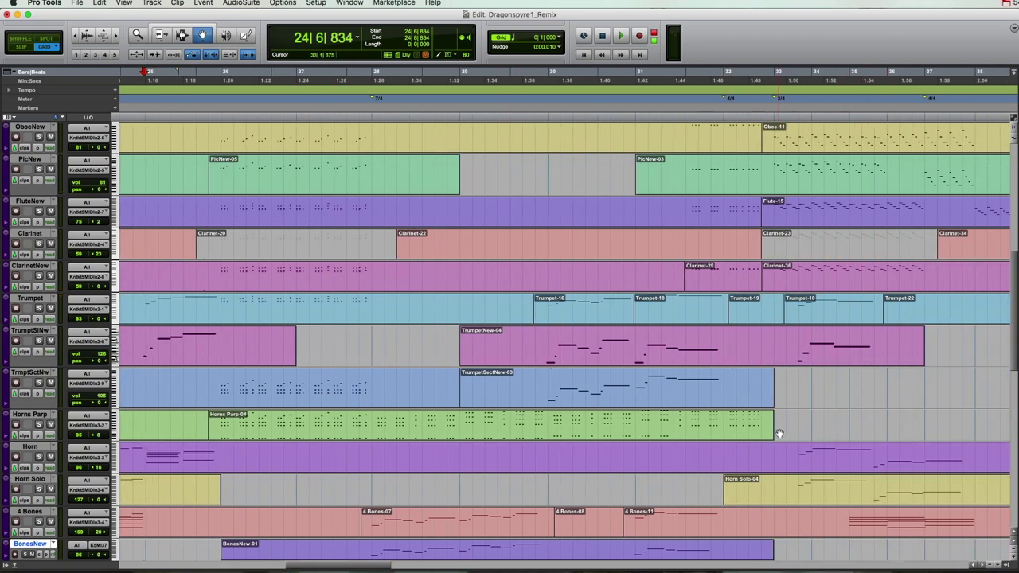
scroll(850, 387, right, 4)
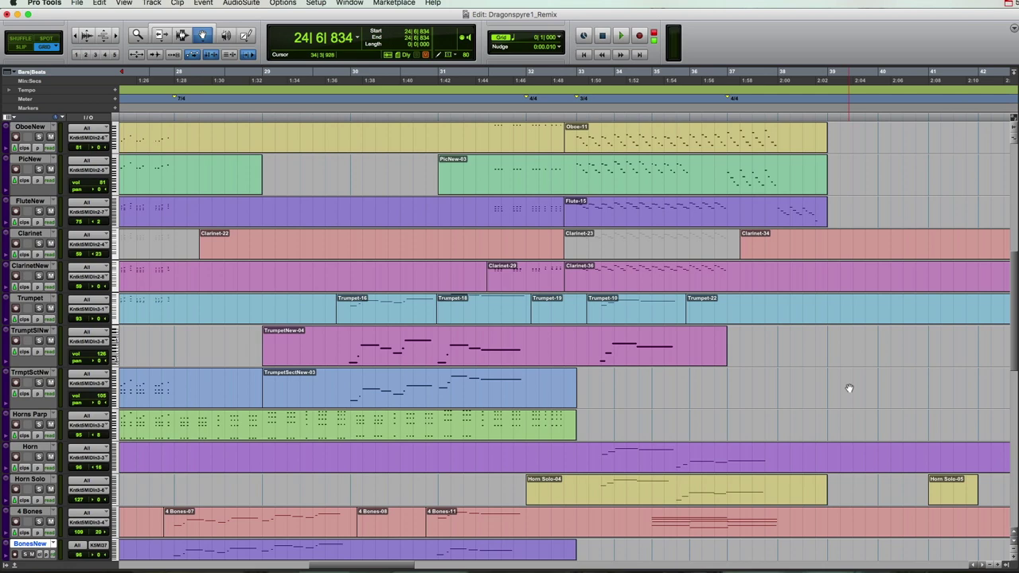
key(alt+a)
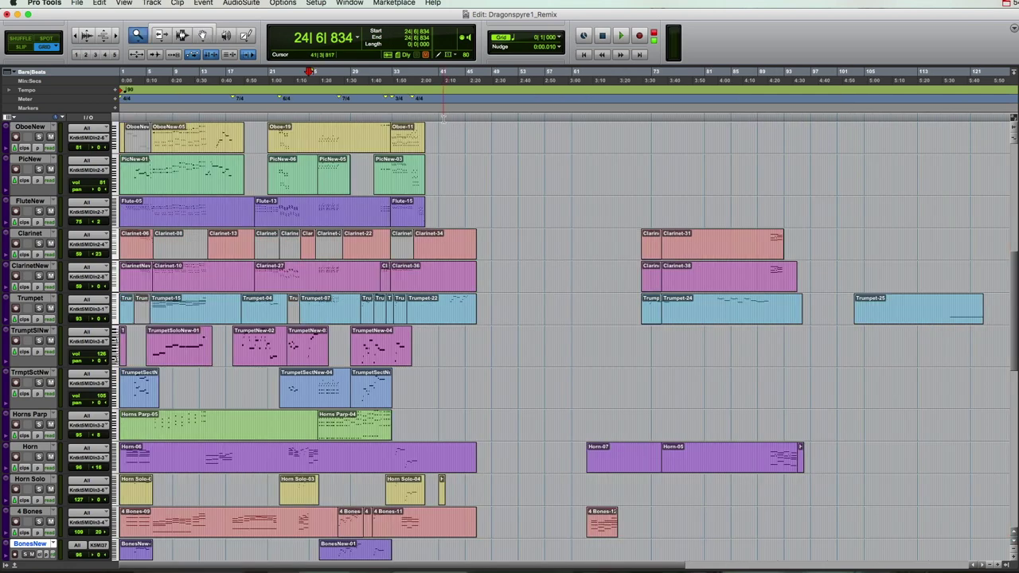
click(113, 35)
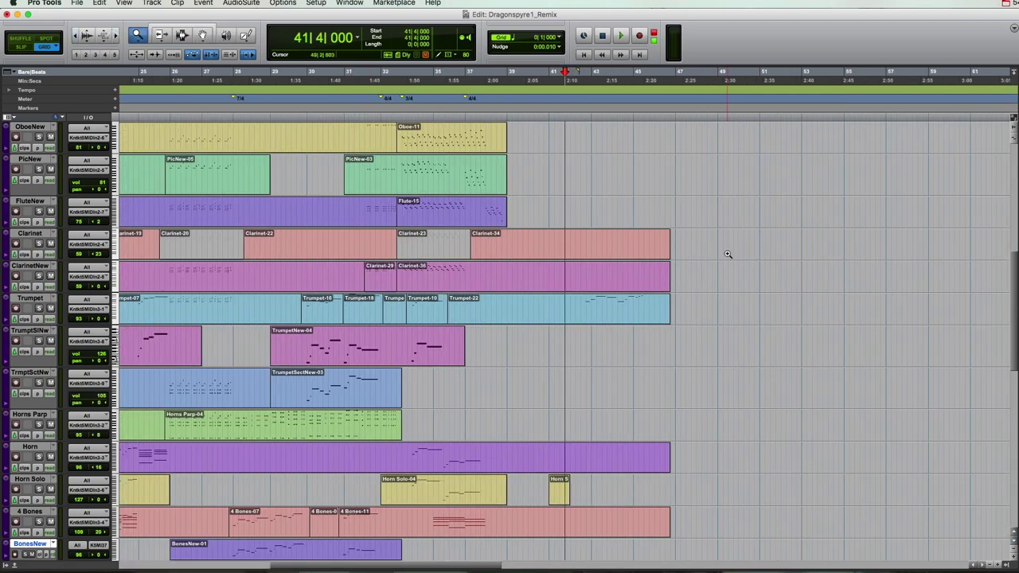
scroll(727, 256, right, 10)
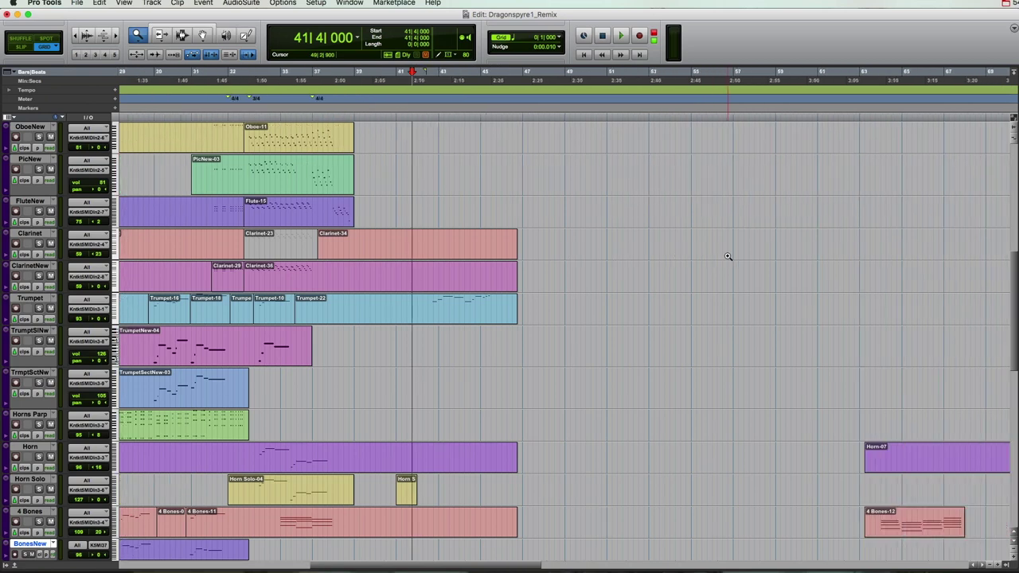
scroll(727, 257, up, 5)
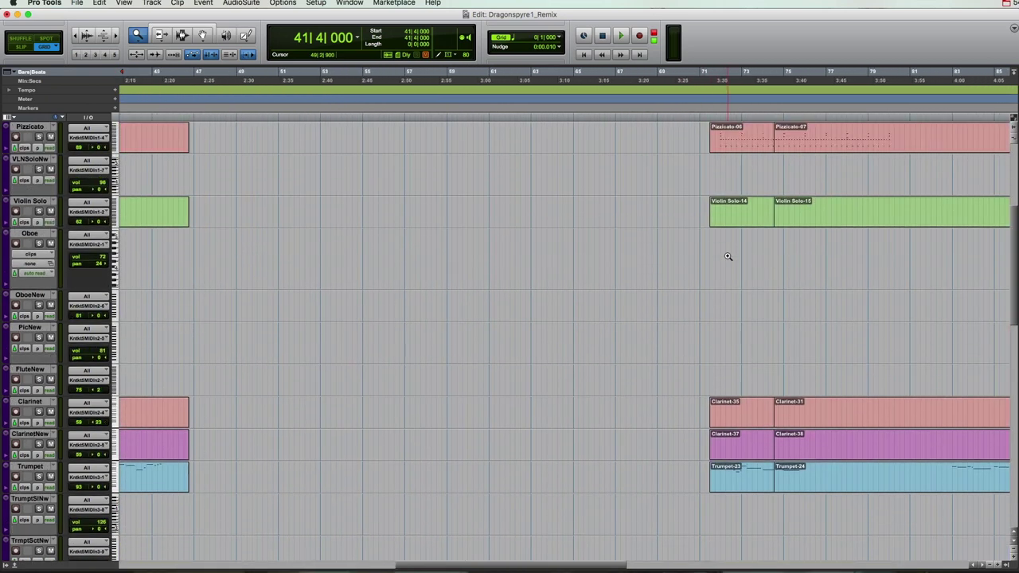
scroll(728, 256, up, 2)
scroll(727, 256, right, 5)
scroll(728, 256, down, 3)
scroll(732, 256, down, 4)
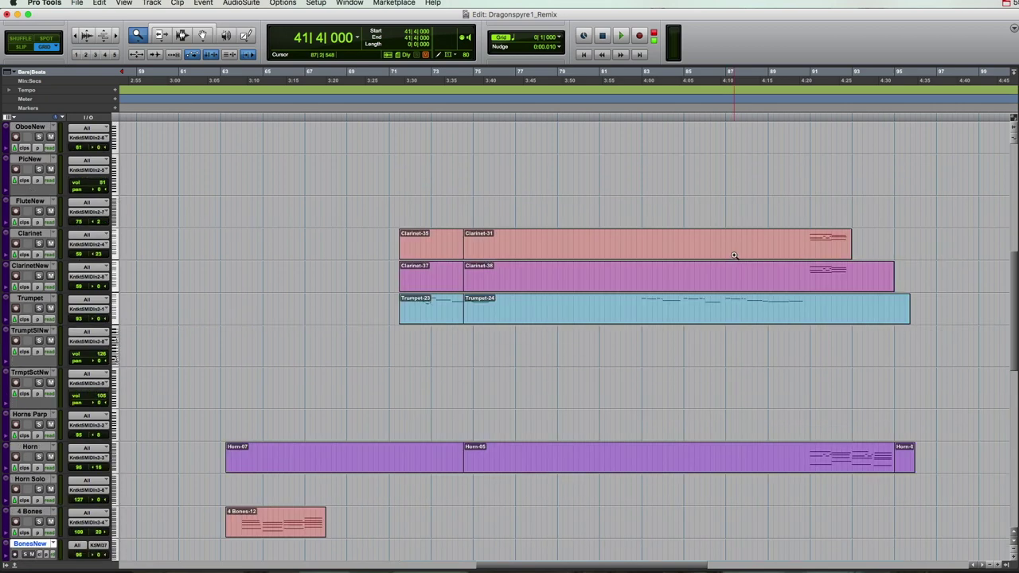
scroll(734, 255, left, 15)
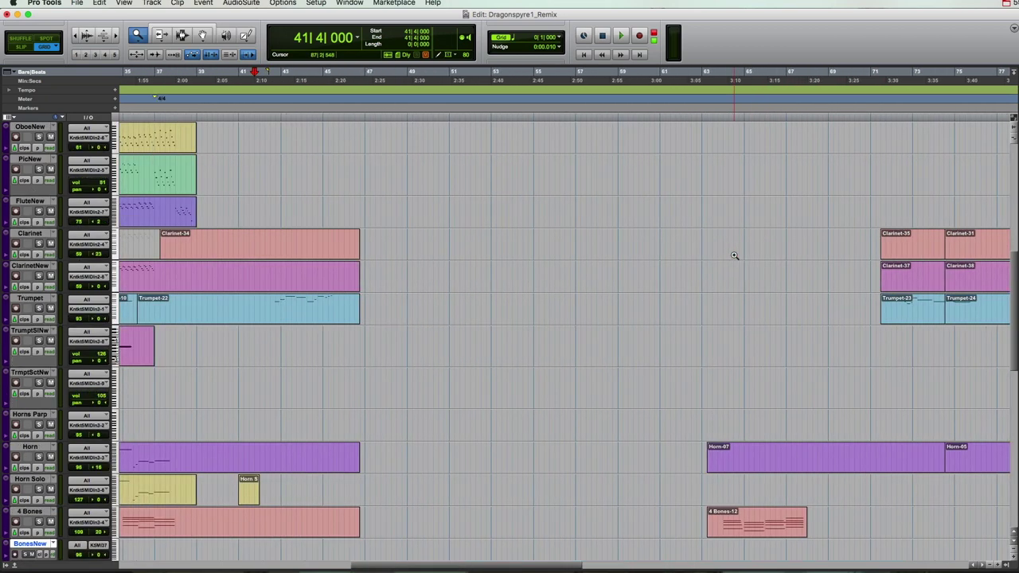
Play the passage from 42|3 to 46|1, looking through all tracks for the active trumpet, harp and string parts
click(426, 116)
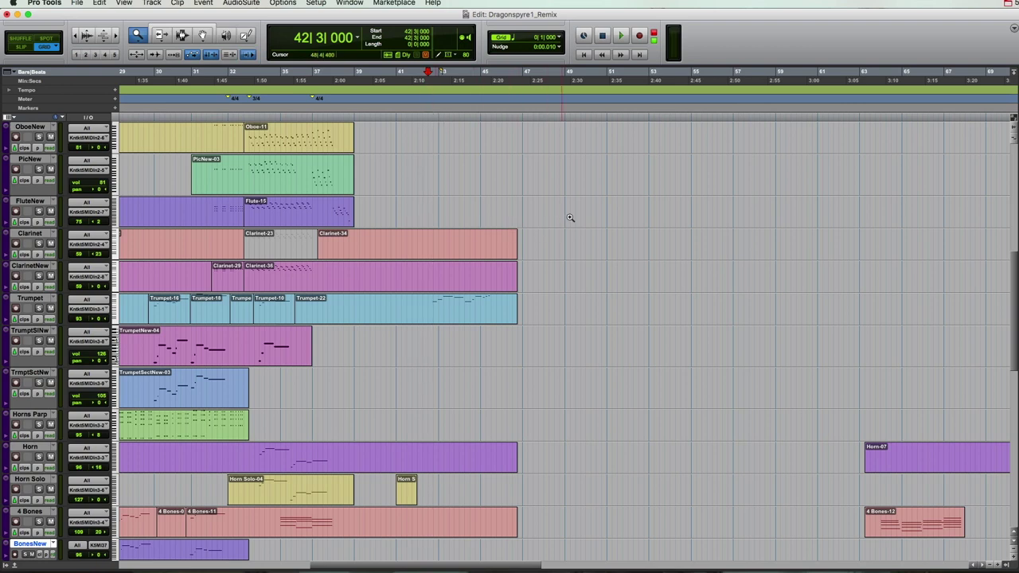
key(space)
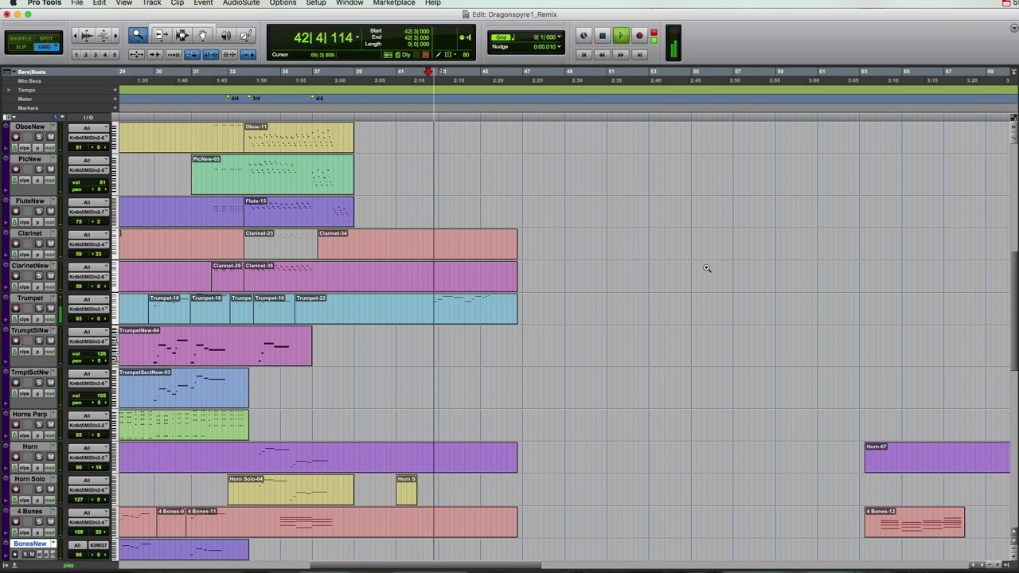
scroll(624, 348, down, 1)
scroll(624, 348, down, 1)
scroll(624, 348, down, 2)
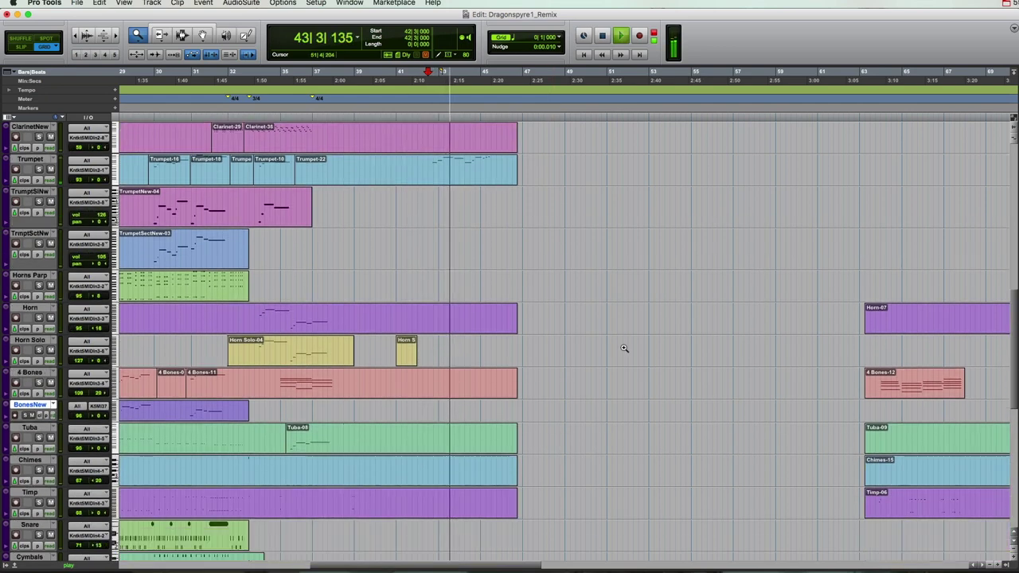
scroll(624, 348, down, 5)
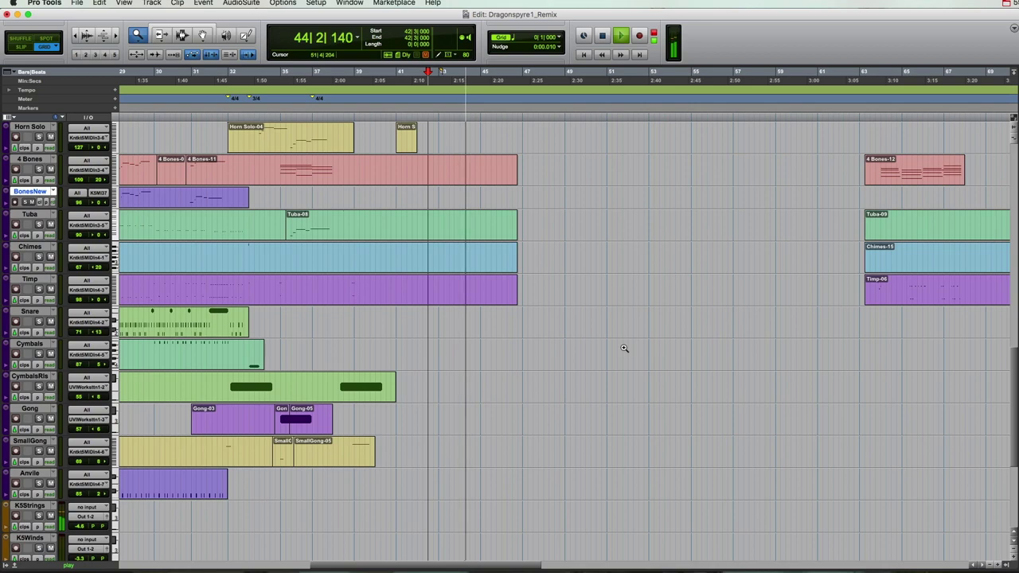
scroll(624, 348, up, 6)
scroll(624, 348, down, 5)
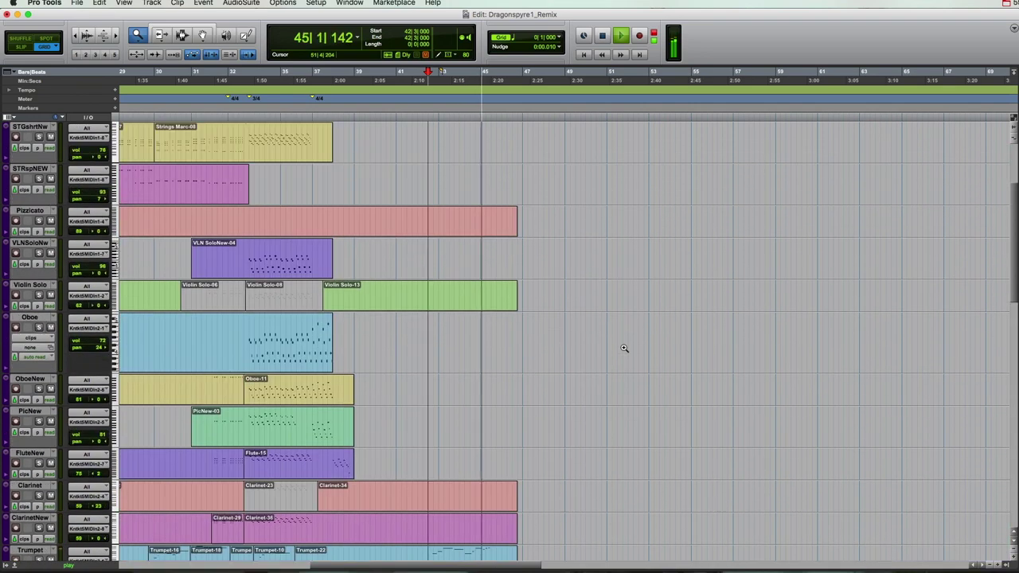
scroll(624, 348, down, 3)
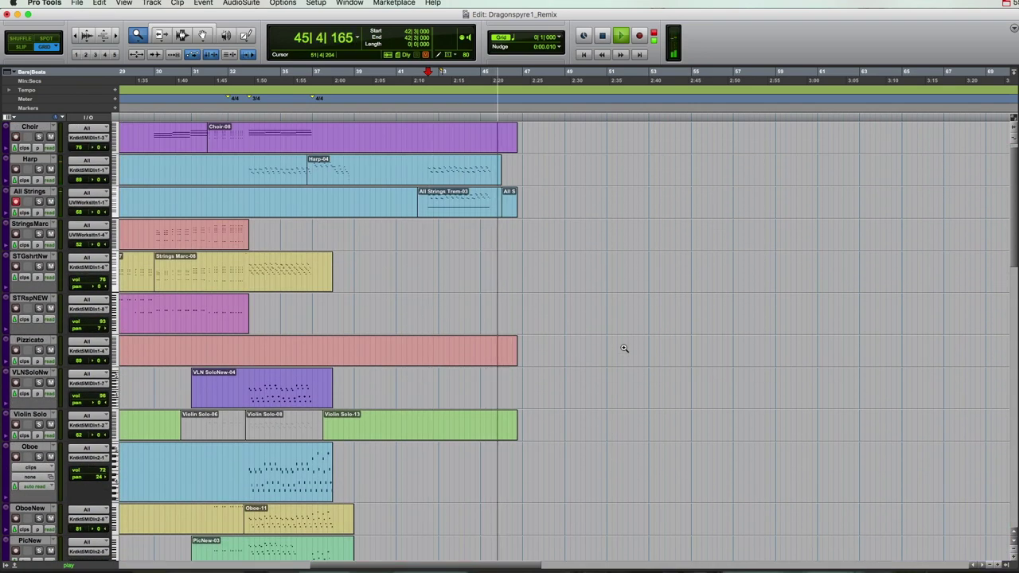
key(space)
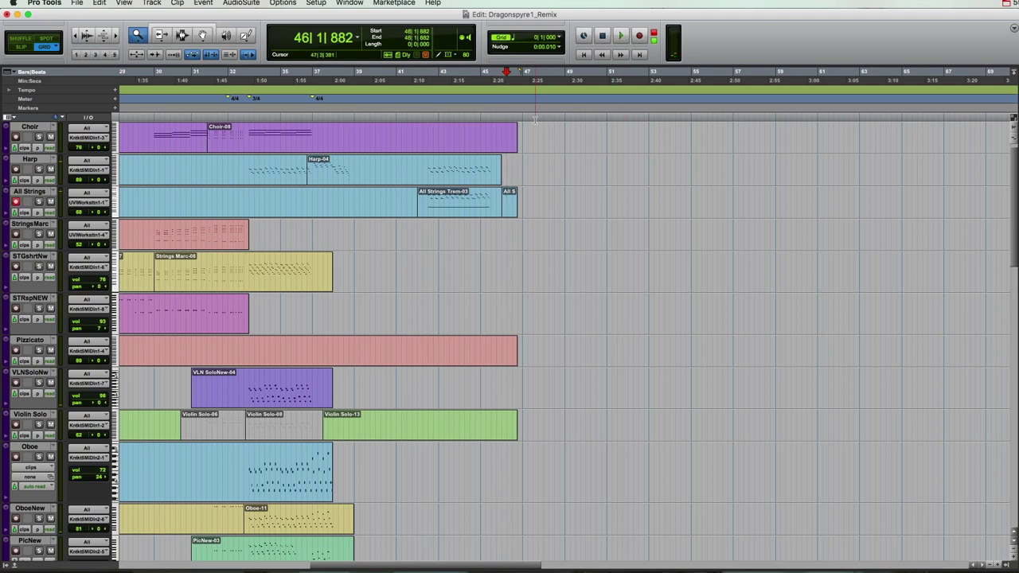
Return to 42|3 and look over the woodwind and string tracks from bar 45 to the clips beyond bar 71
click(425, 117)
scroll(598, 271, down, 4)
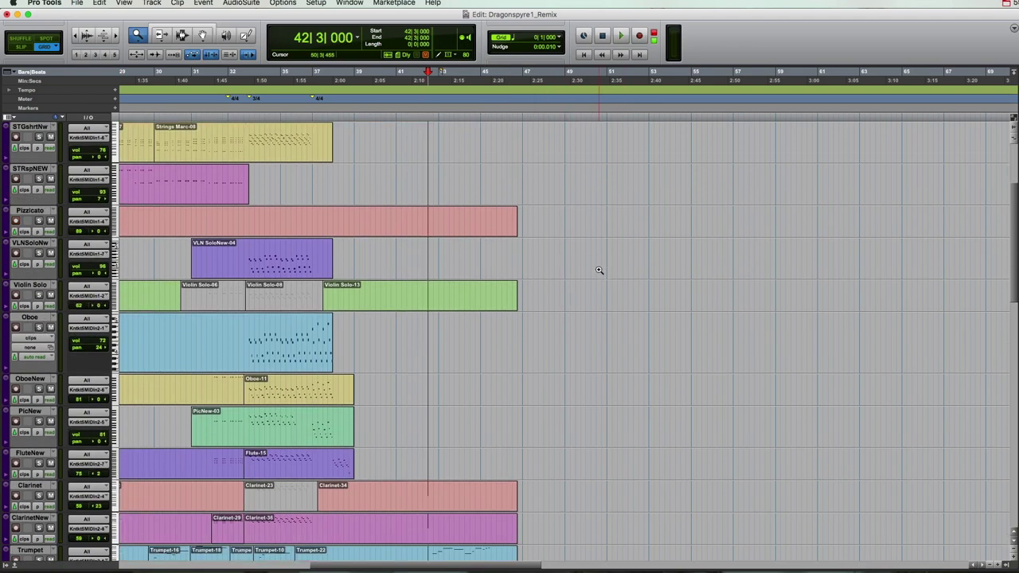
scroll(598, 271, right, 10)
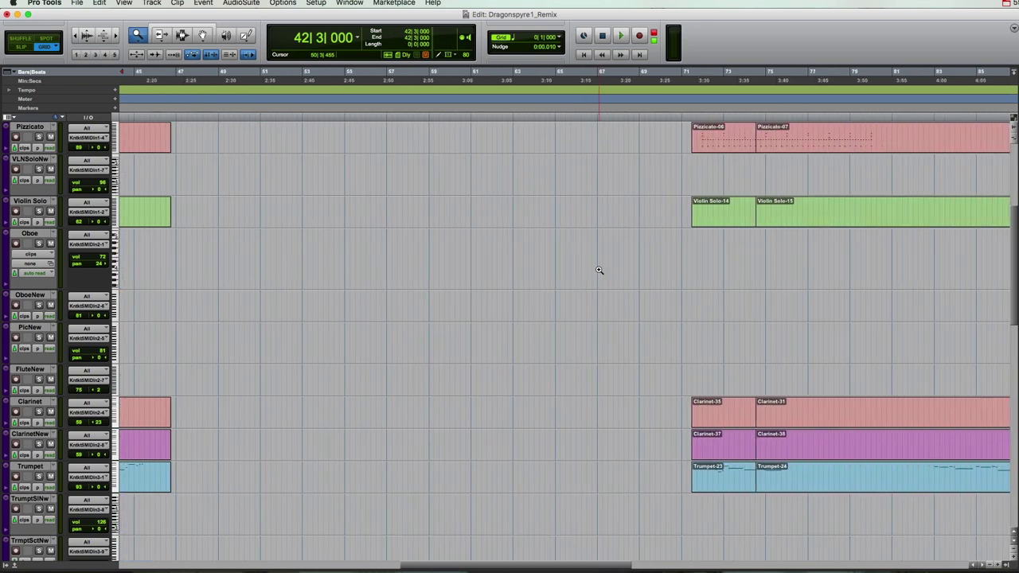
Play the sparse section from 71|4 to 78|3, looking over the clips up to bar 107, and return to 71|4
scroll(598, 269, up, 2)
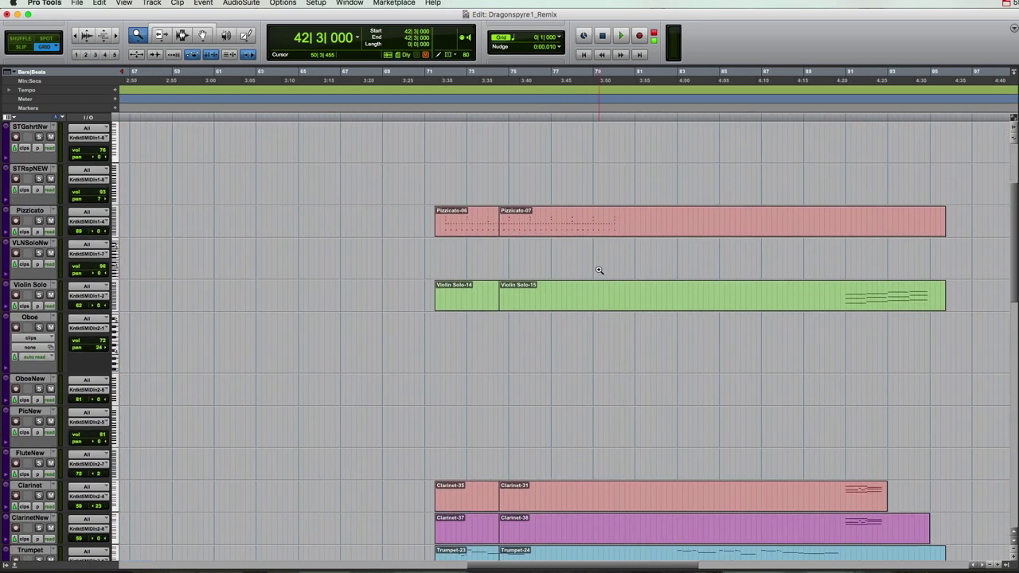
click(442, 114)
key(space)
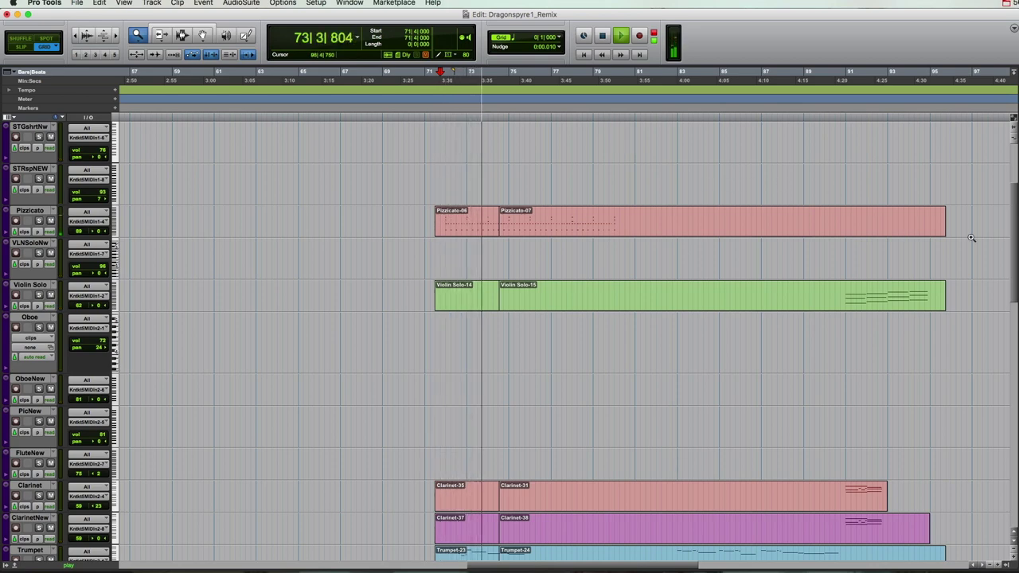
scroll(971, 237, right, 5)
scroll(971, 237, down, 4)
scroll(973, 239, up, 2)
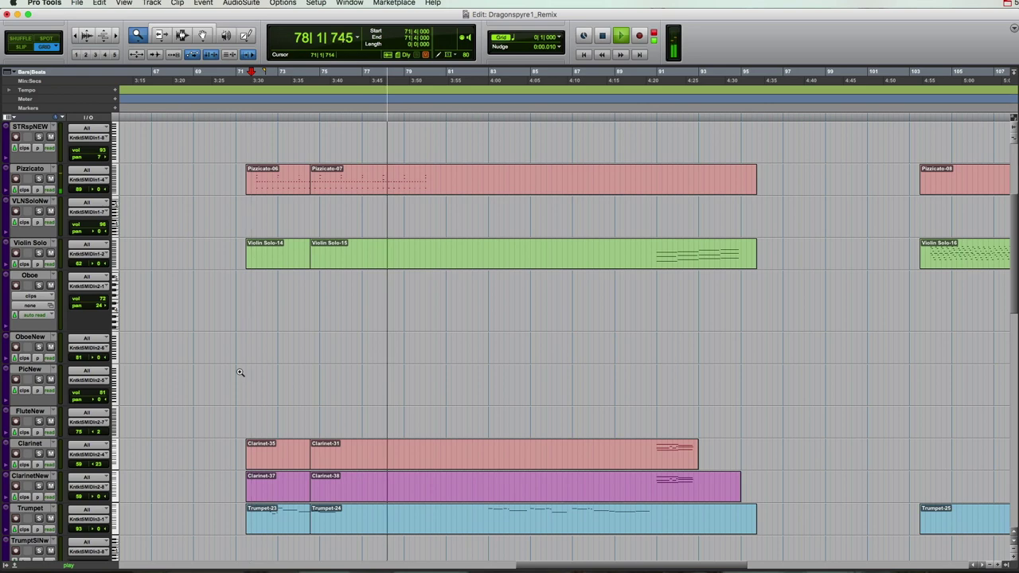
key(space)
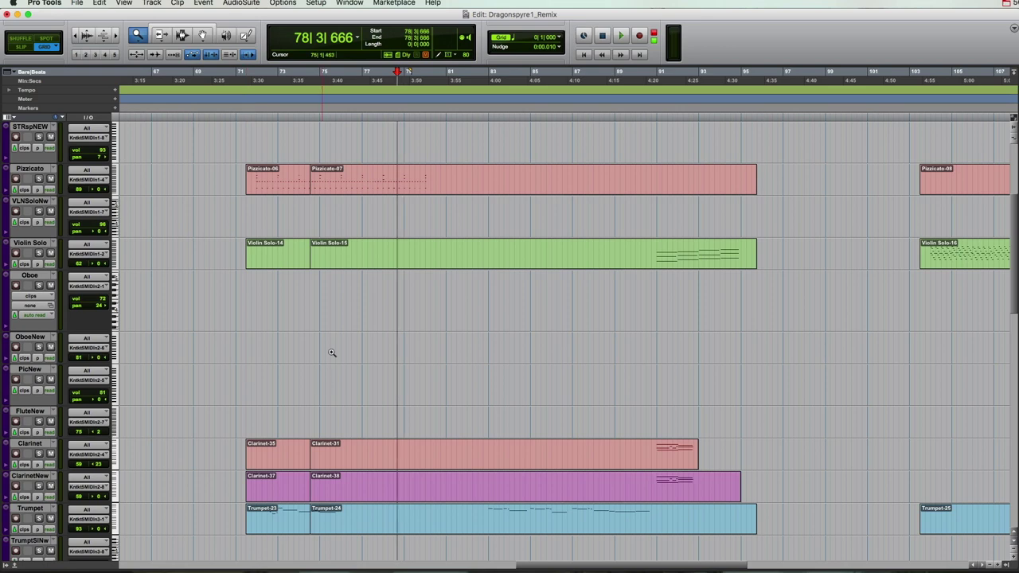
click(250, 116)
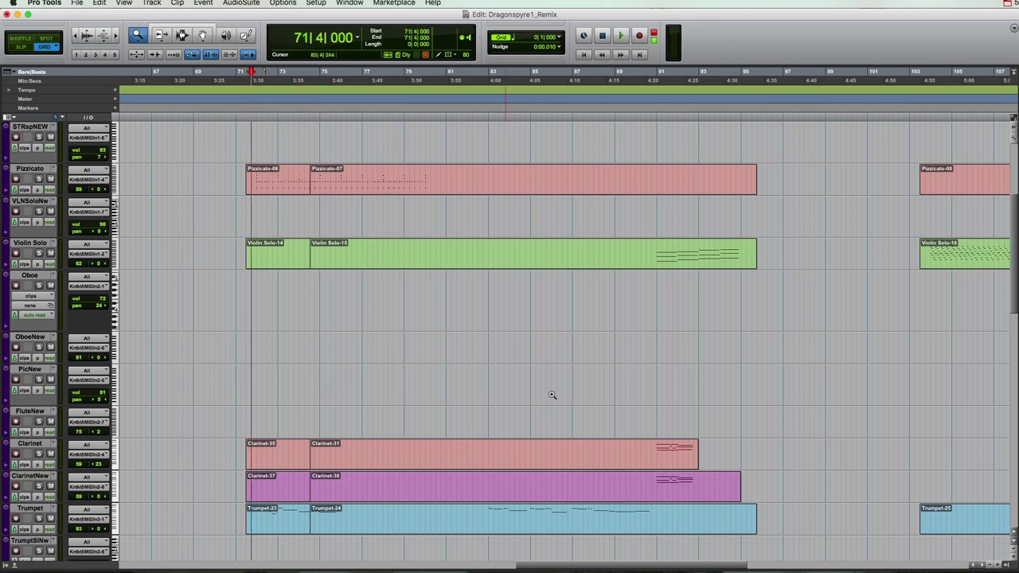
Play the passage from 90|4, following the violin solo, clarinet and trumpet parts across the woodwind and brass tracks
scroll(685, 366, down, 1)
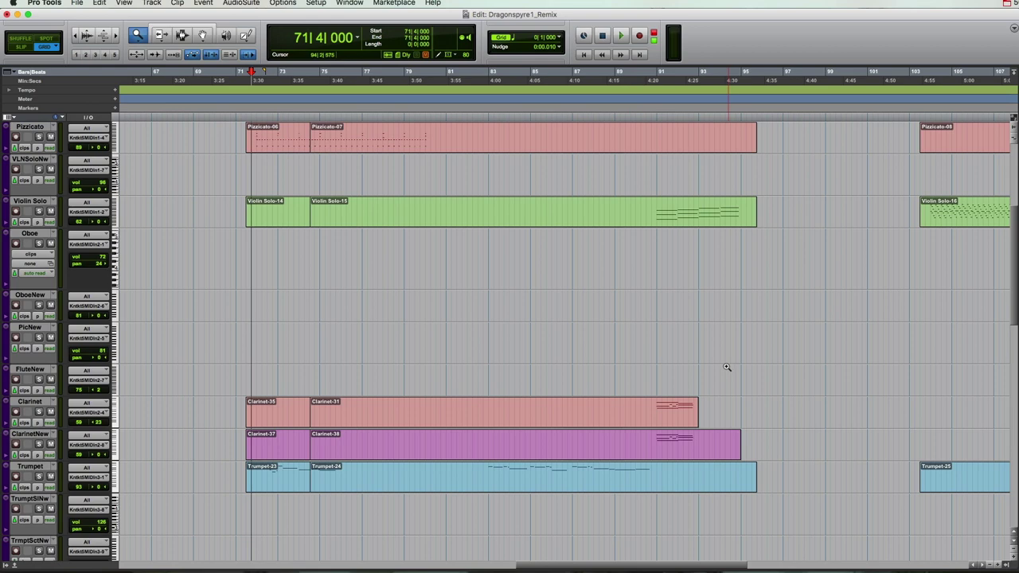
scroll(677, 298, up, 3)
scroll(683, 297, down, 5)
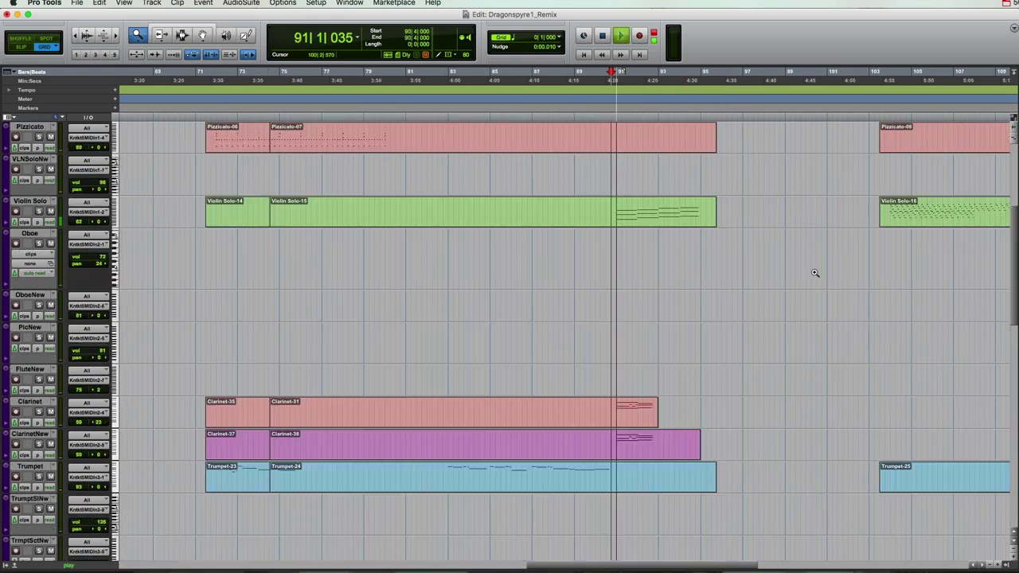
scroll(801, 270, down, 1)
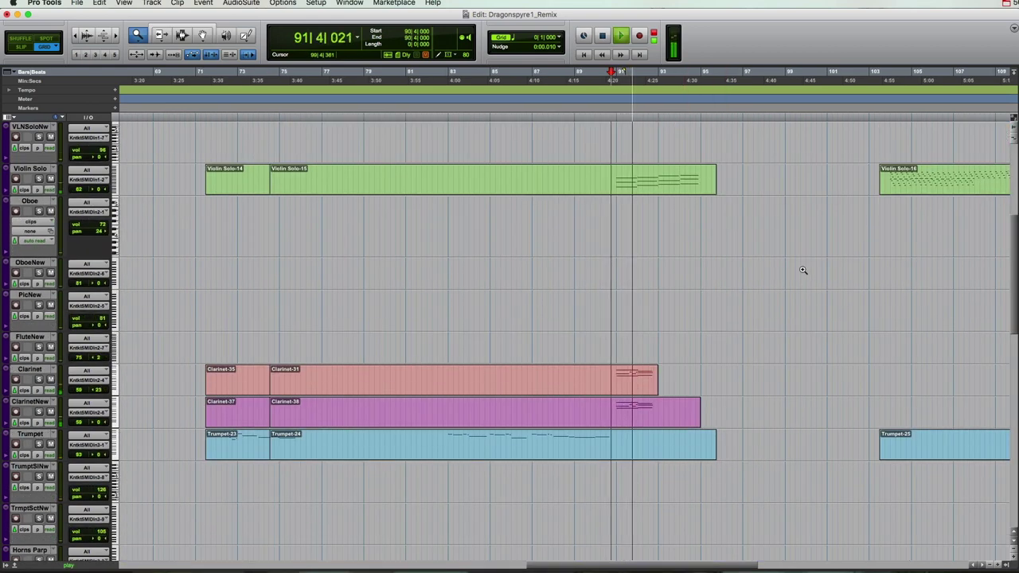
scroll(801, 270, right, 5)
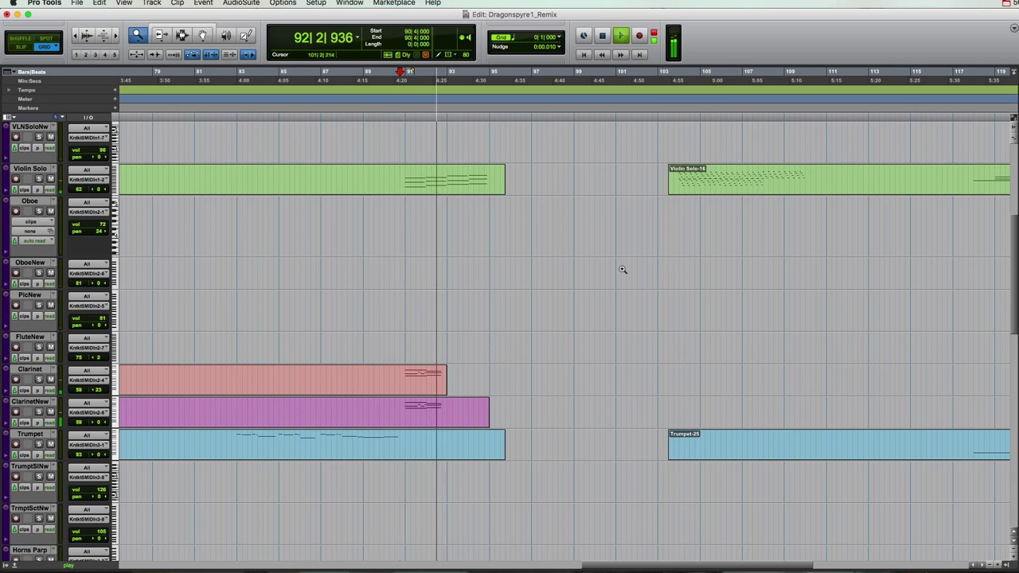
scroll(622, 269, up, 1)
scroll(623, 269, right, 1)
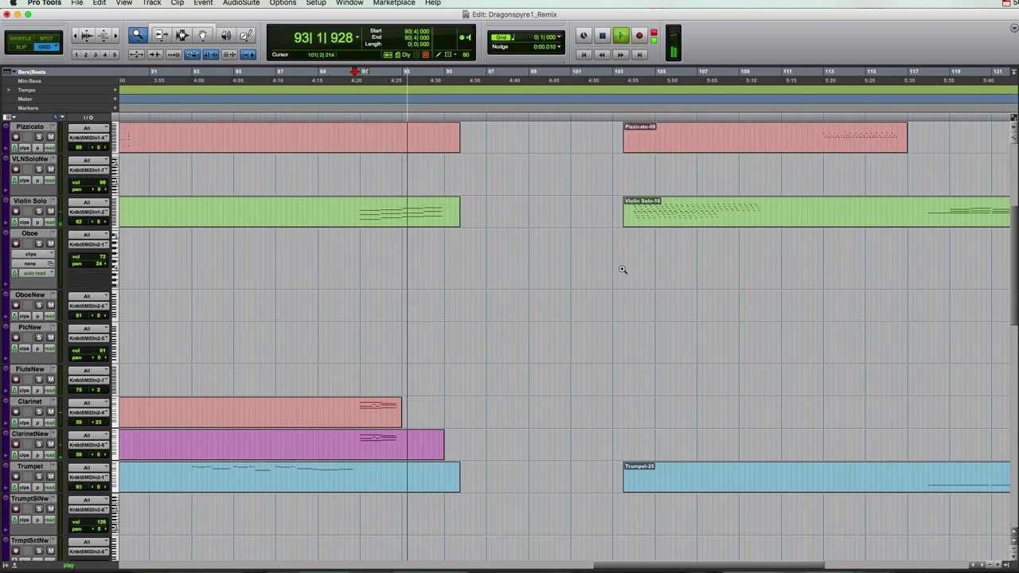
scroll(623, 269, up, 2)
scroll(622, 269, down, 4)
scroll(623, 269, left, 1)
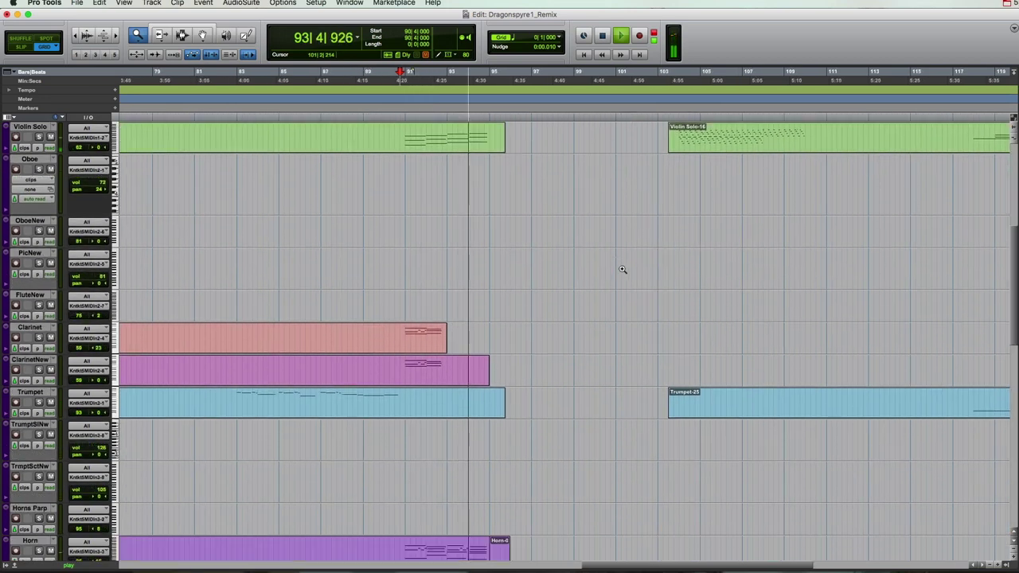
Stop the playback at 94|4, solo the Horn track and check the brass and percussion tracks around it
scroll(621, 270, down, 2)
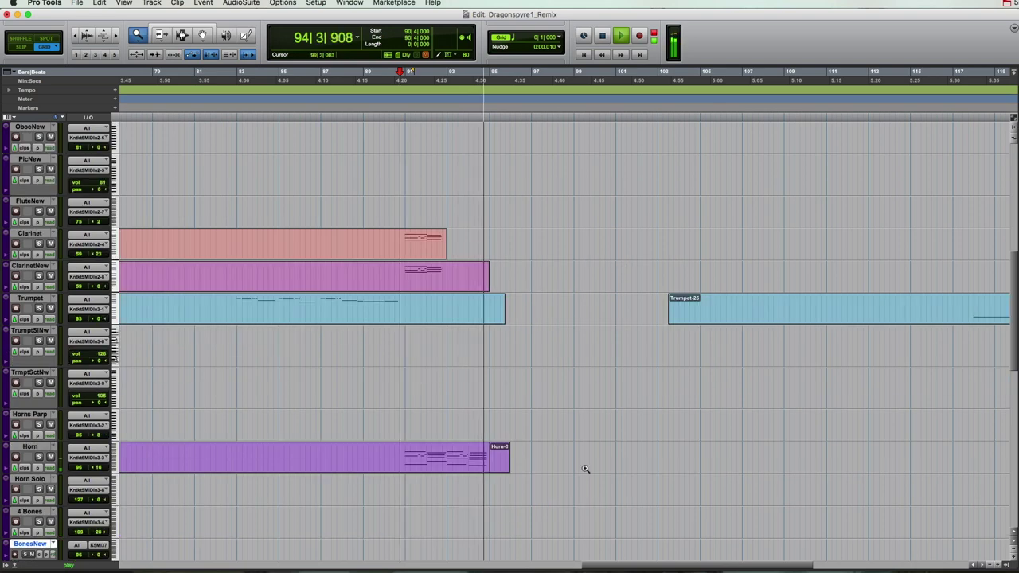
key(space)
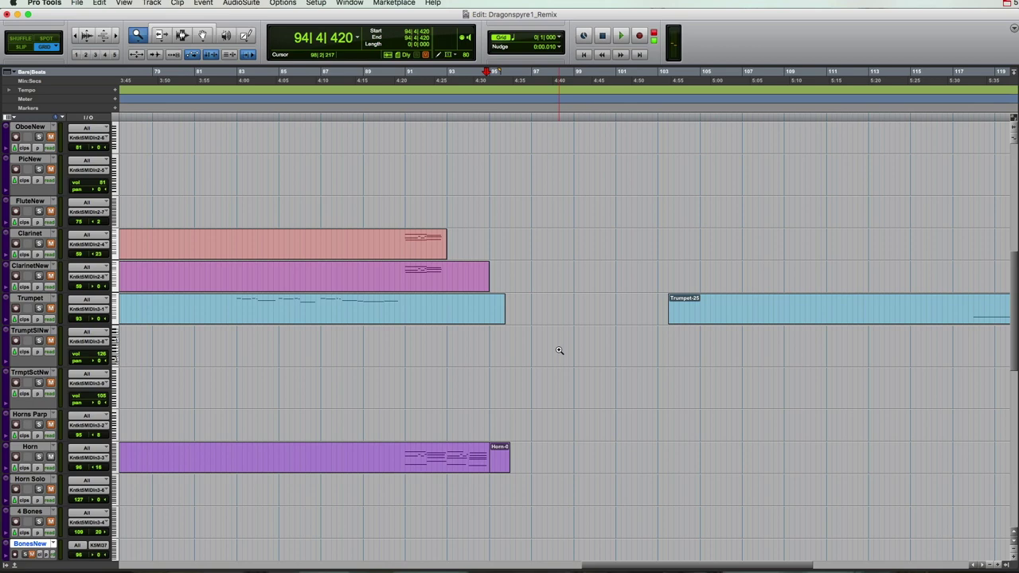
scroll(559, 350, up, 10)
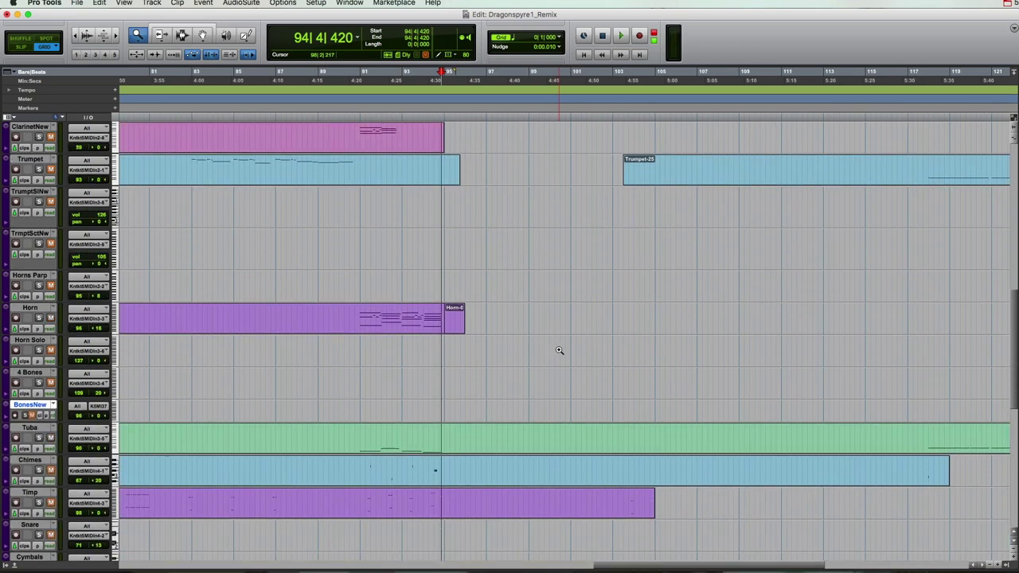
key(space)
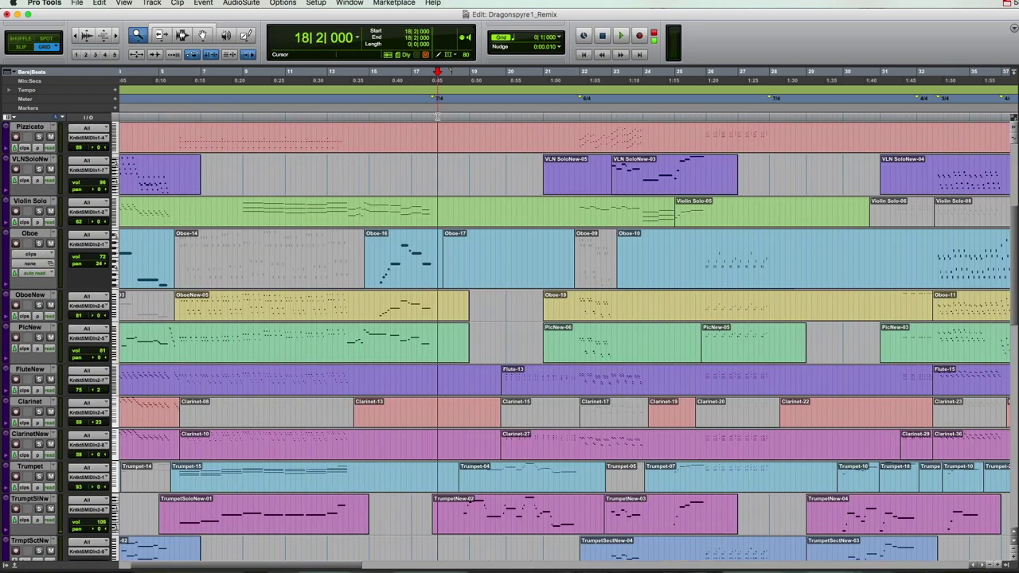
Play the 7/4 section from 18|2 to 20|2 with the Trumpet and TrumptSlNw tracks muted
scroll(437, 116, up, 1)
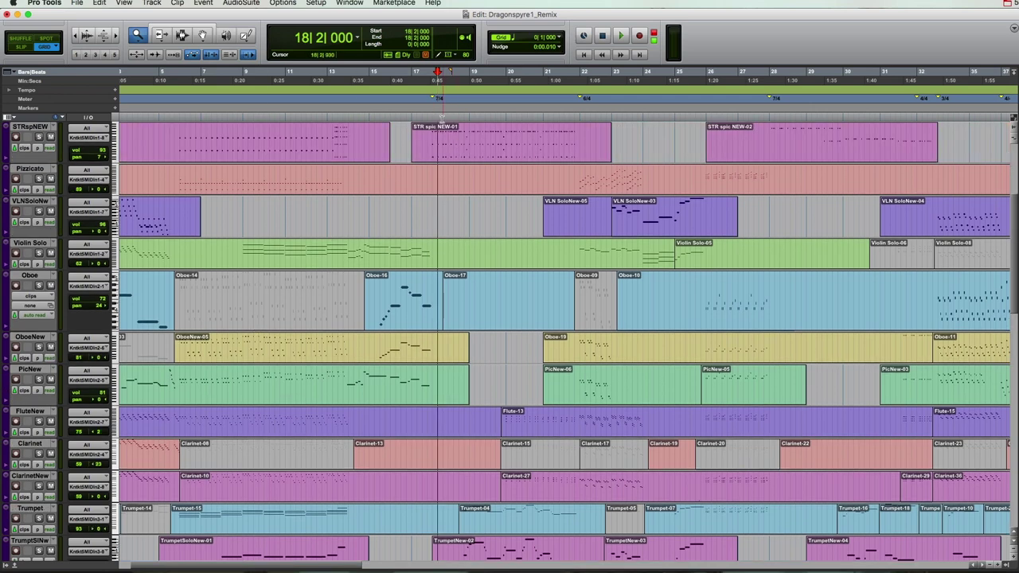
key(space)
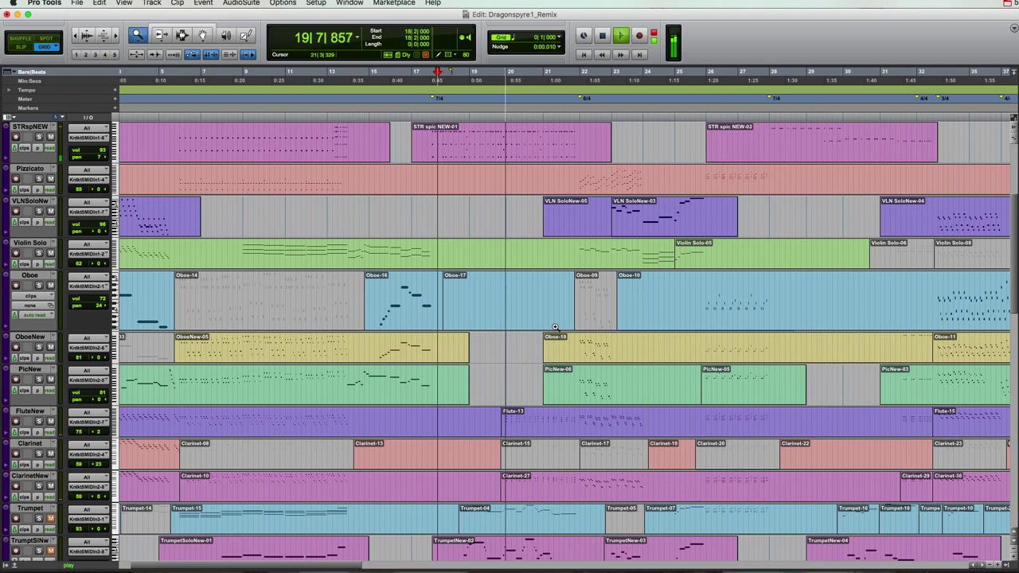
key(space)
Examine the later clips through the end of the arrangement, place the cursor at 117|4, and compare them with the opening section
scroll(555, 327, right, 15)
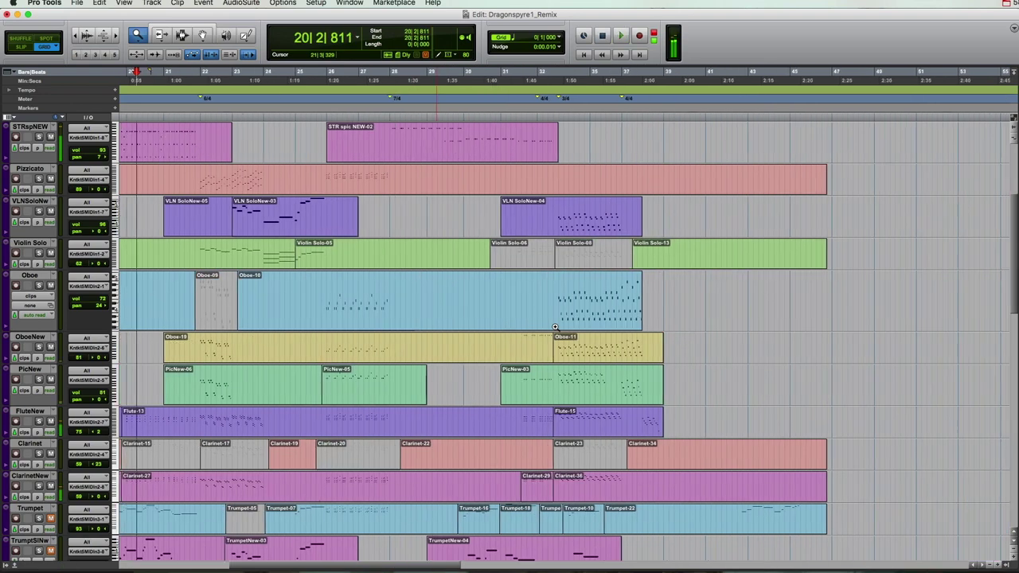
scroll(555, 327, right, 15)
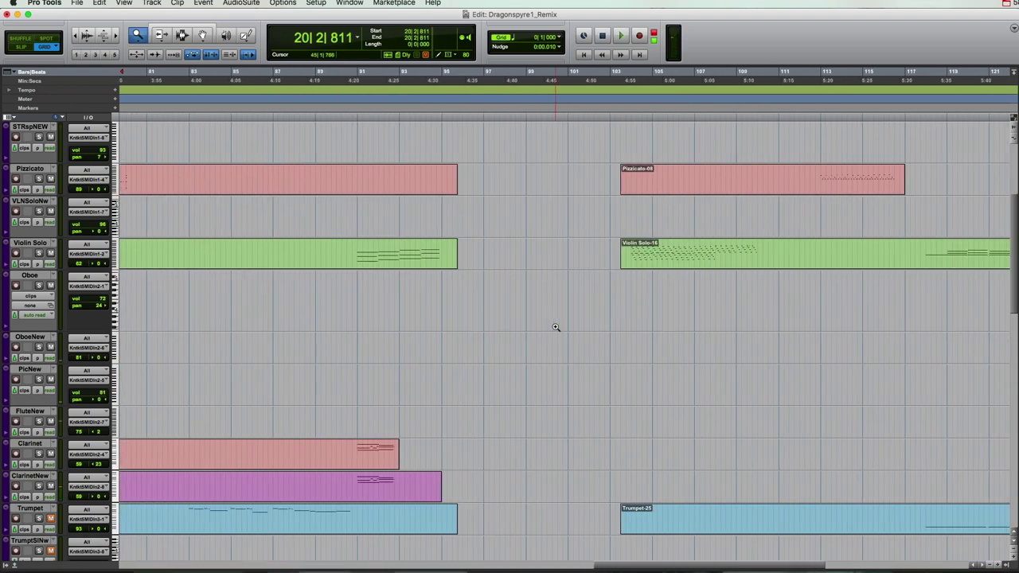
scroll(555, 327, right, 10)
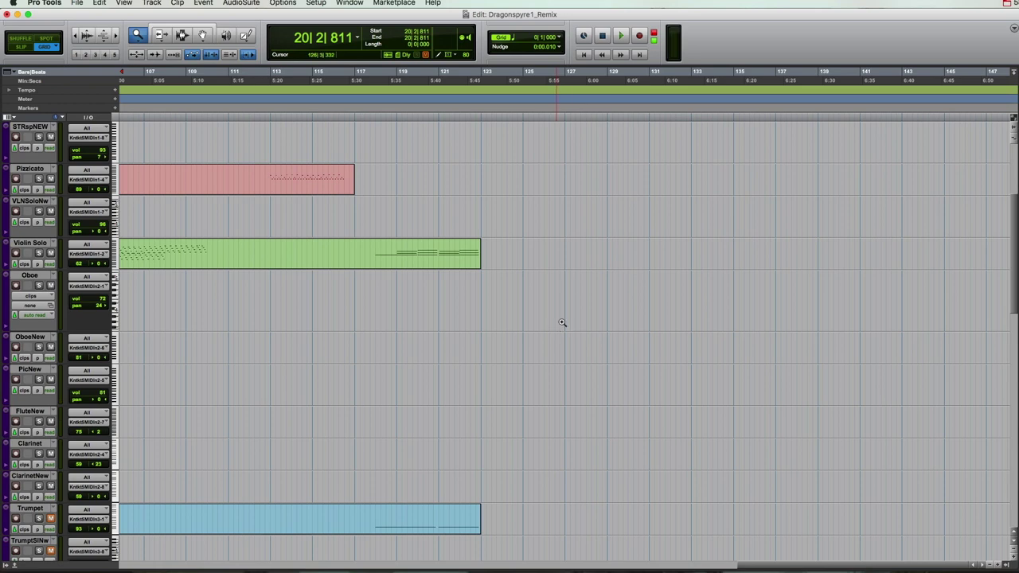
scroll(557, 282, left, 7)
scroll(560, 286, up, 5)
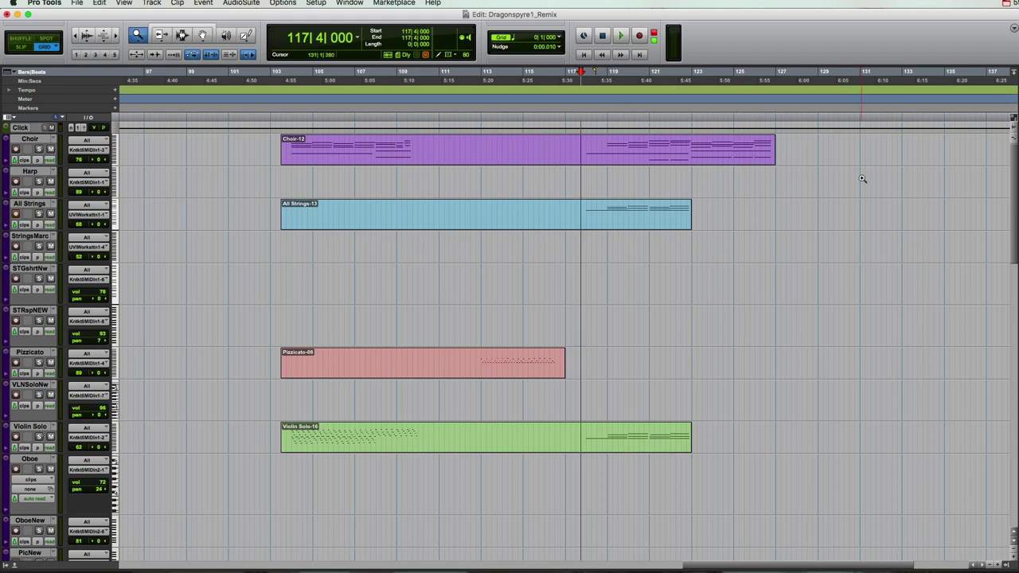
scroll(748, 223, left, 15)
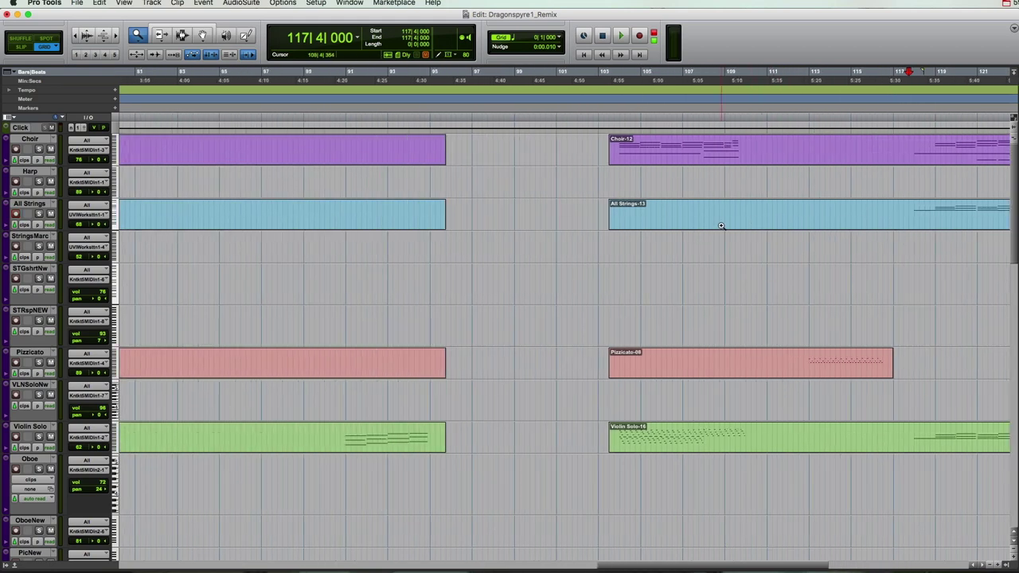
scroll(721, 225, left, 20)
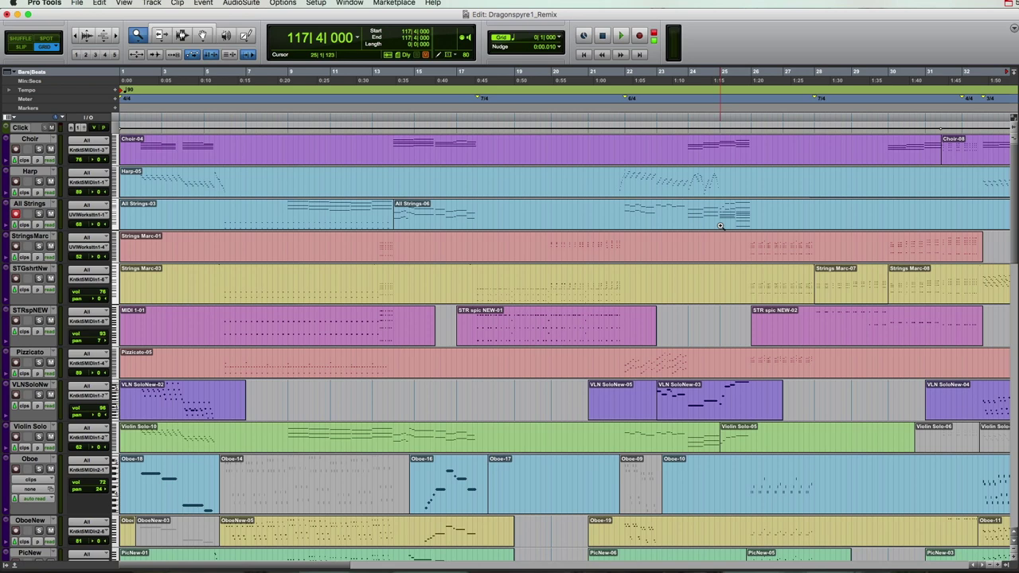